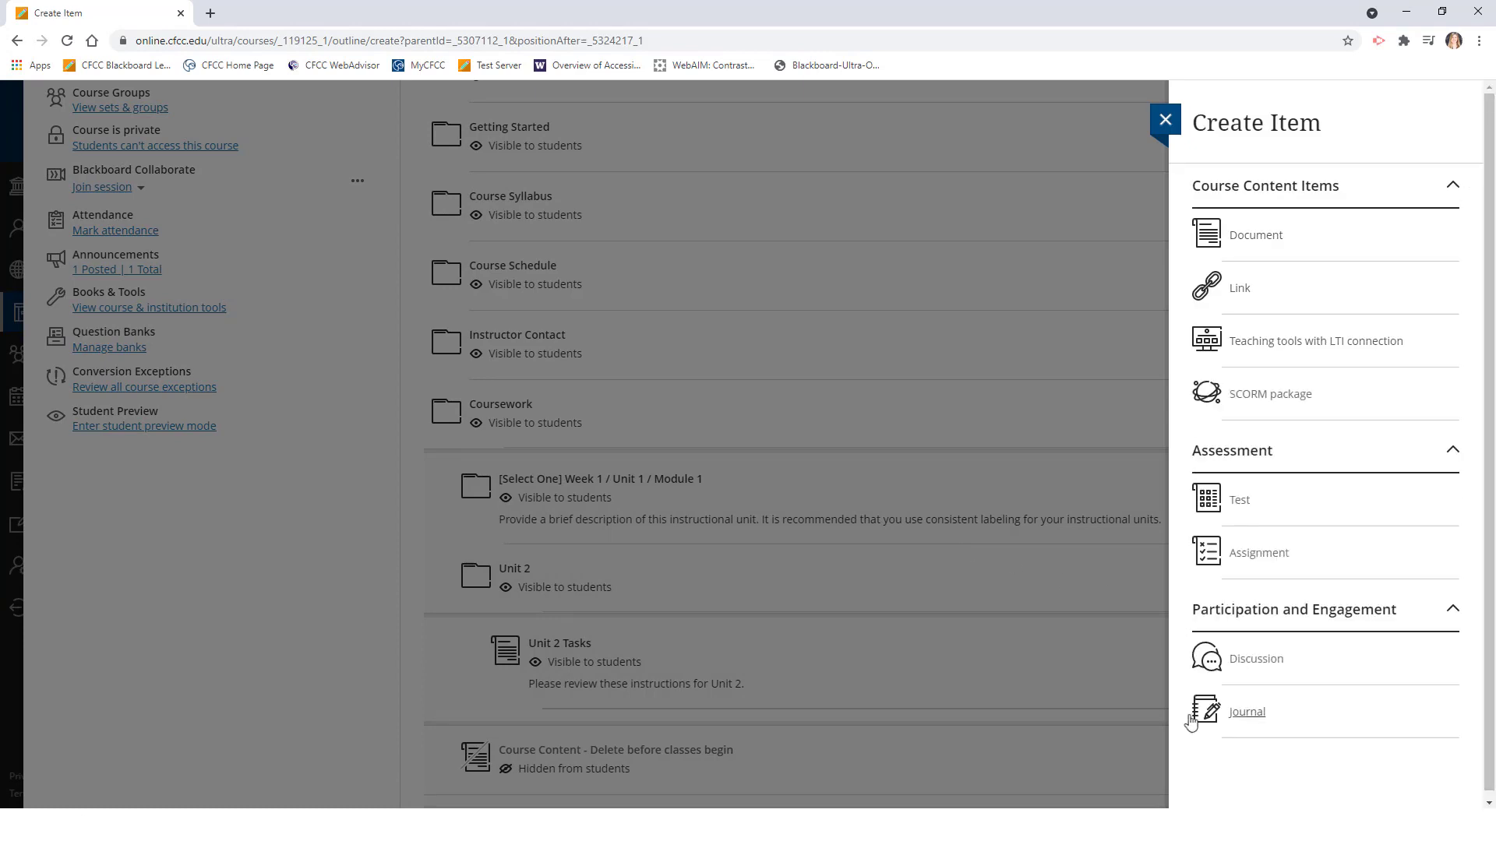
Create a new journal in the Unit 2 folder and title it "Journal #1".
left_click(1262, 715)
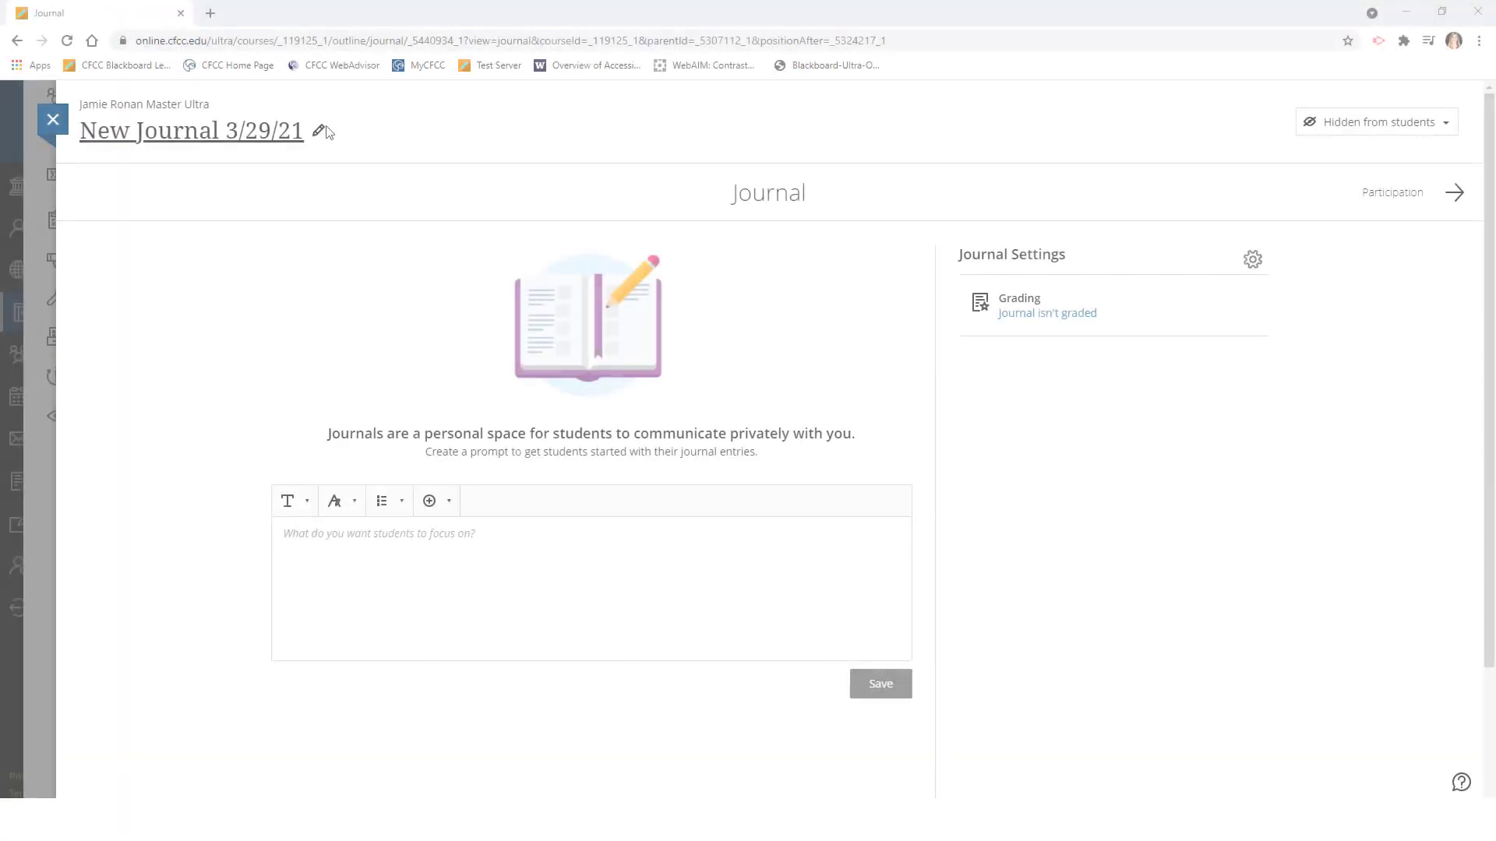
left_click(322, 129)
left_click_drag(333, 124, 101, 114)
type("Jou")
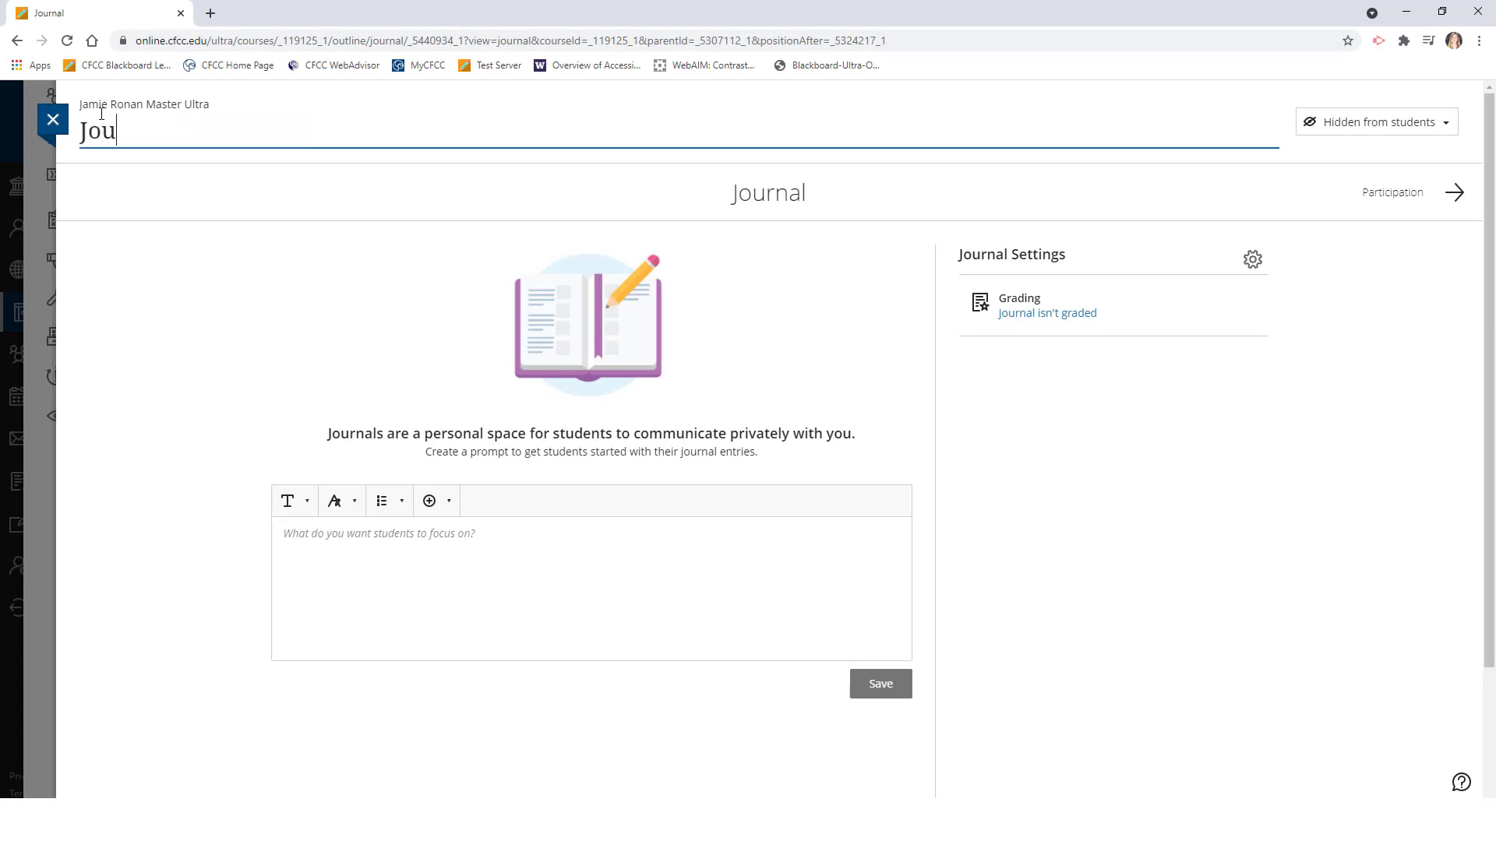
type("rnal #1")
left_click(134, 189)
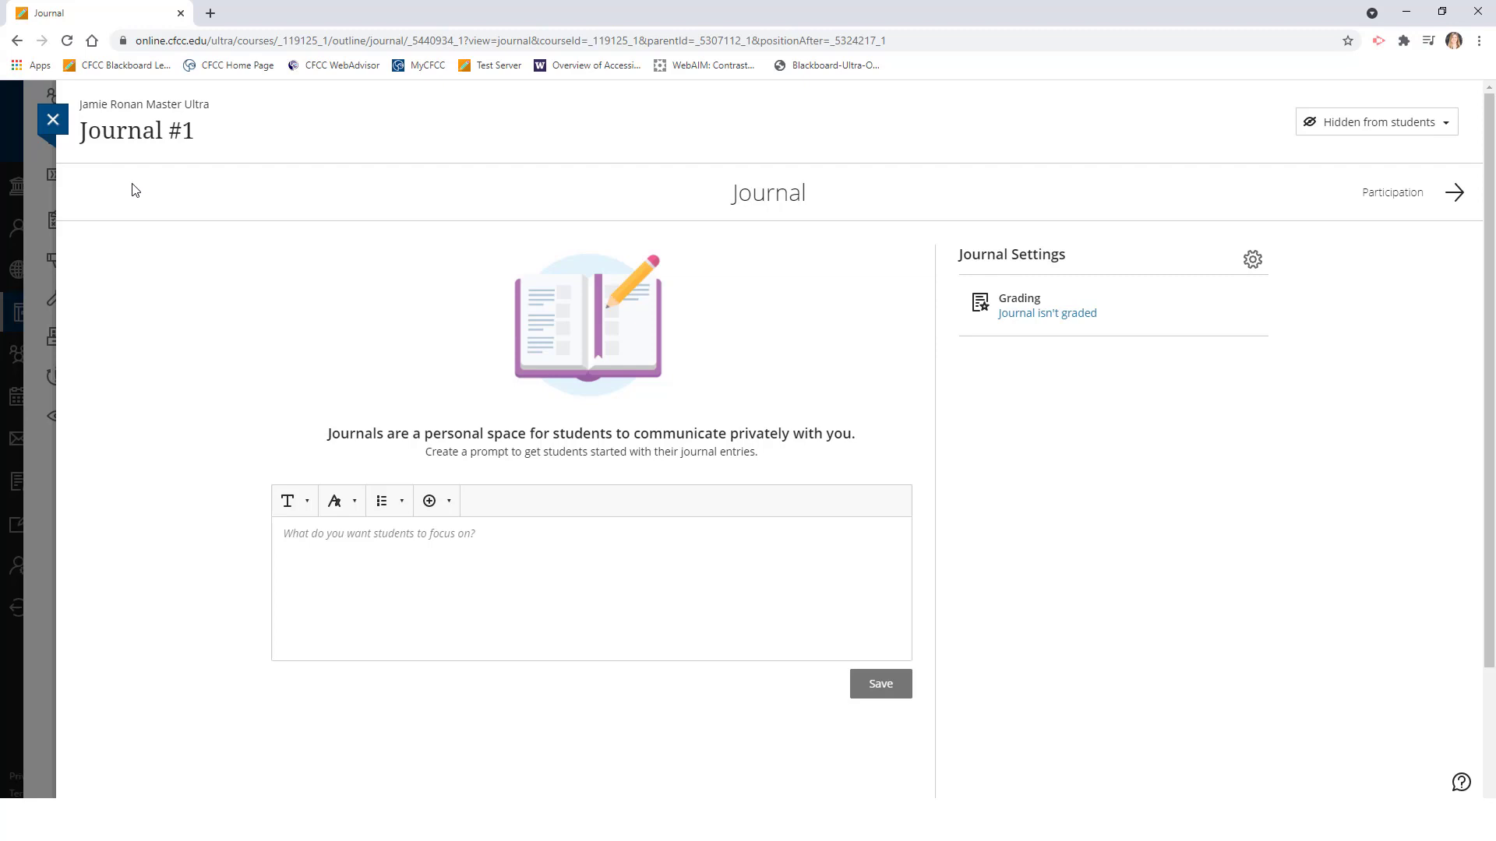
Write and save the journal prompt "Please reflect on your experience...", and check its editing options.
left_click(286, 532)
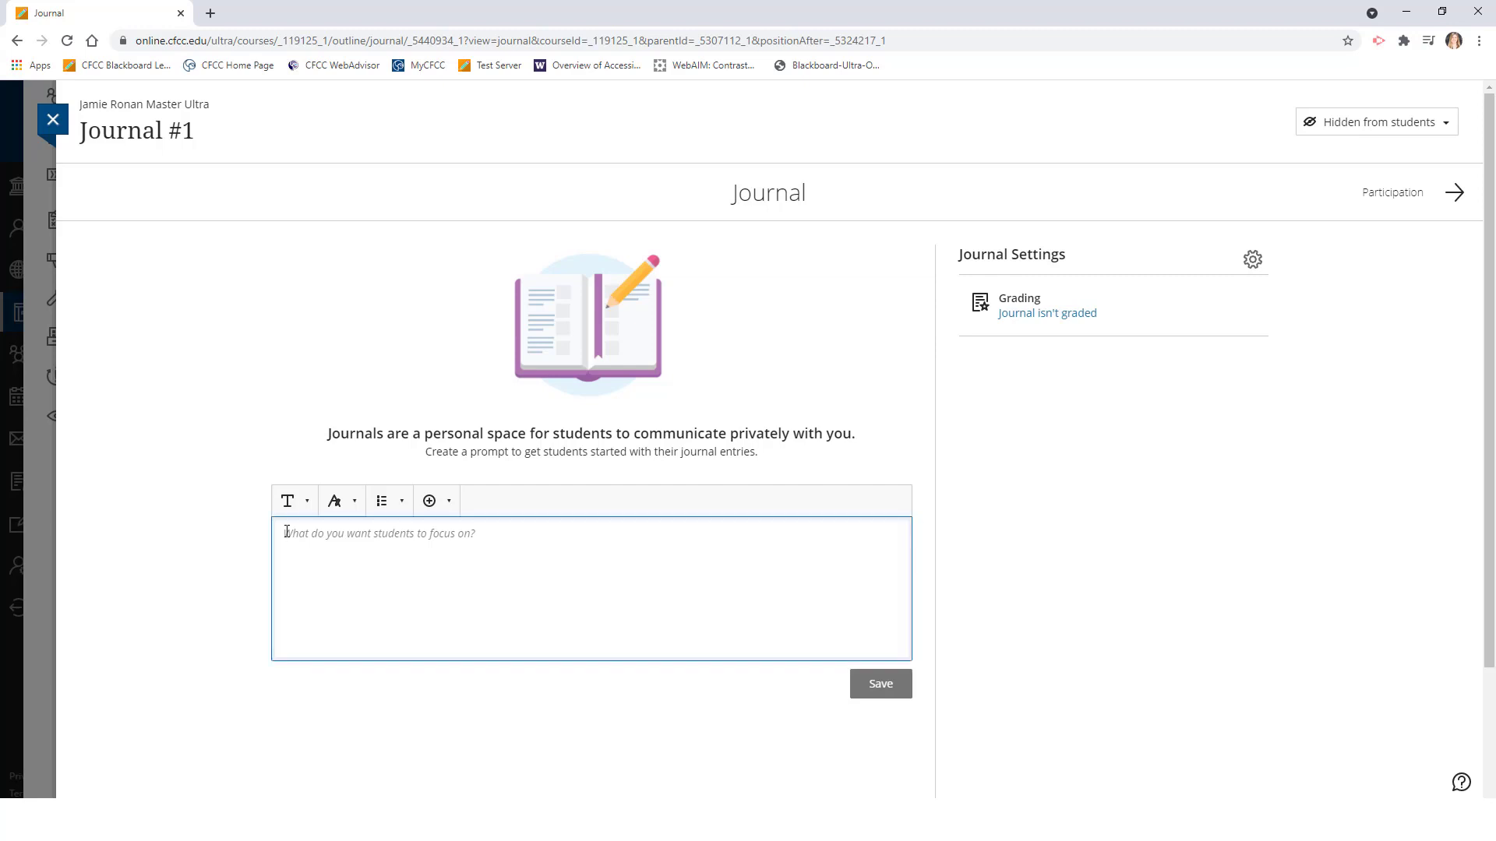
type("Please refl")
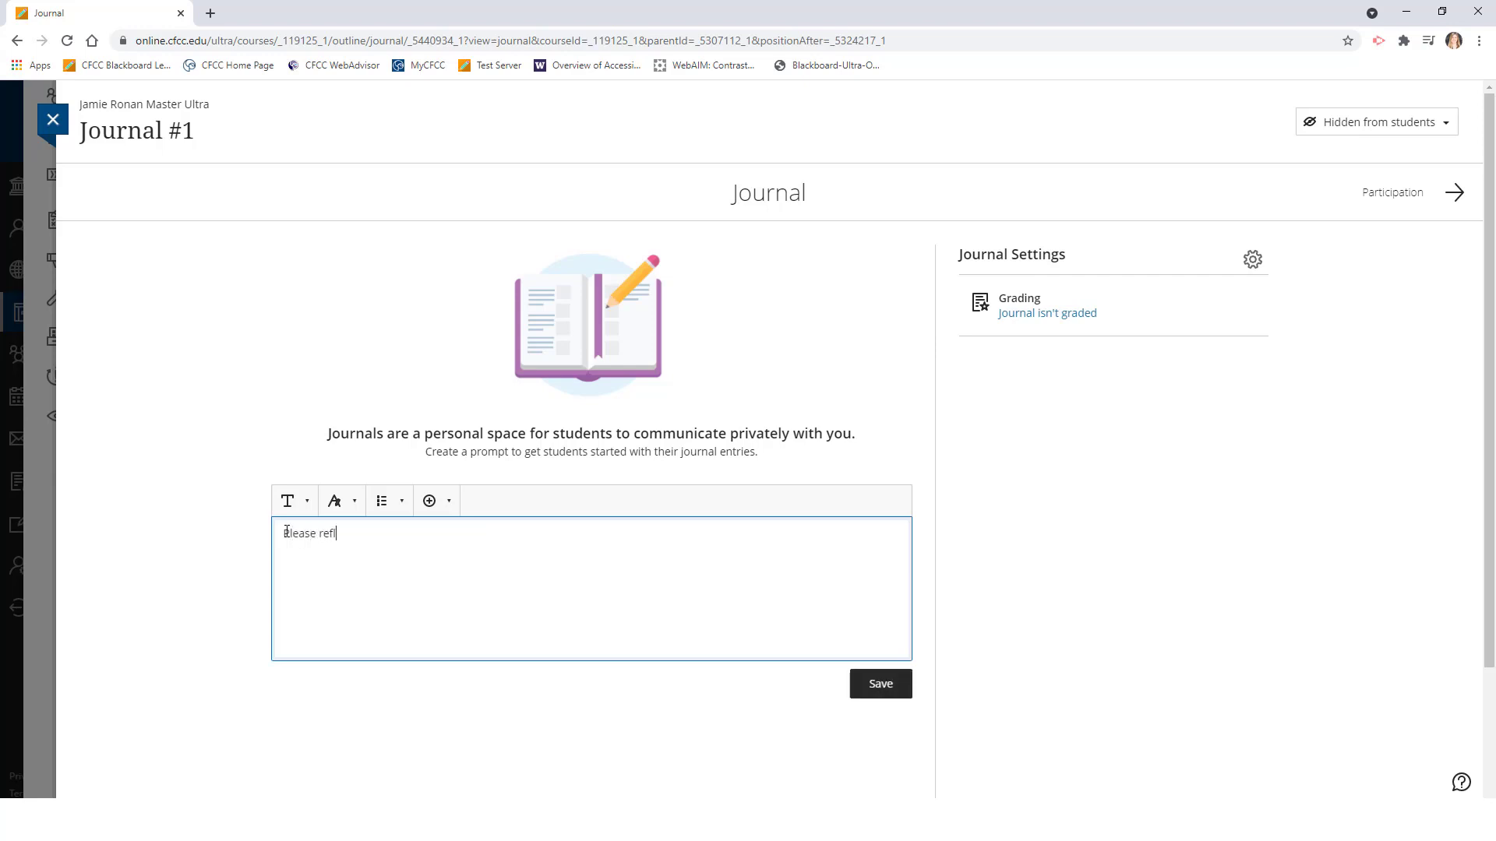
type("ect on your experience...")
left_click(245, 535)
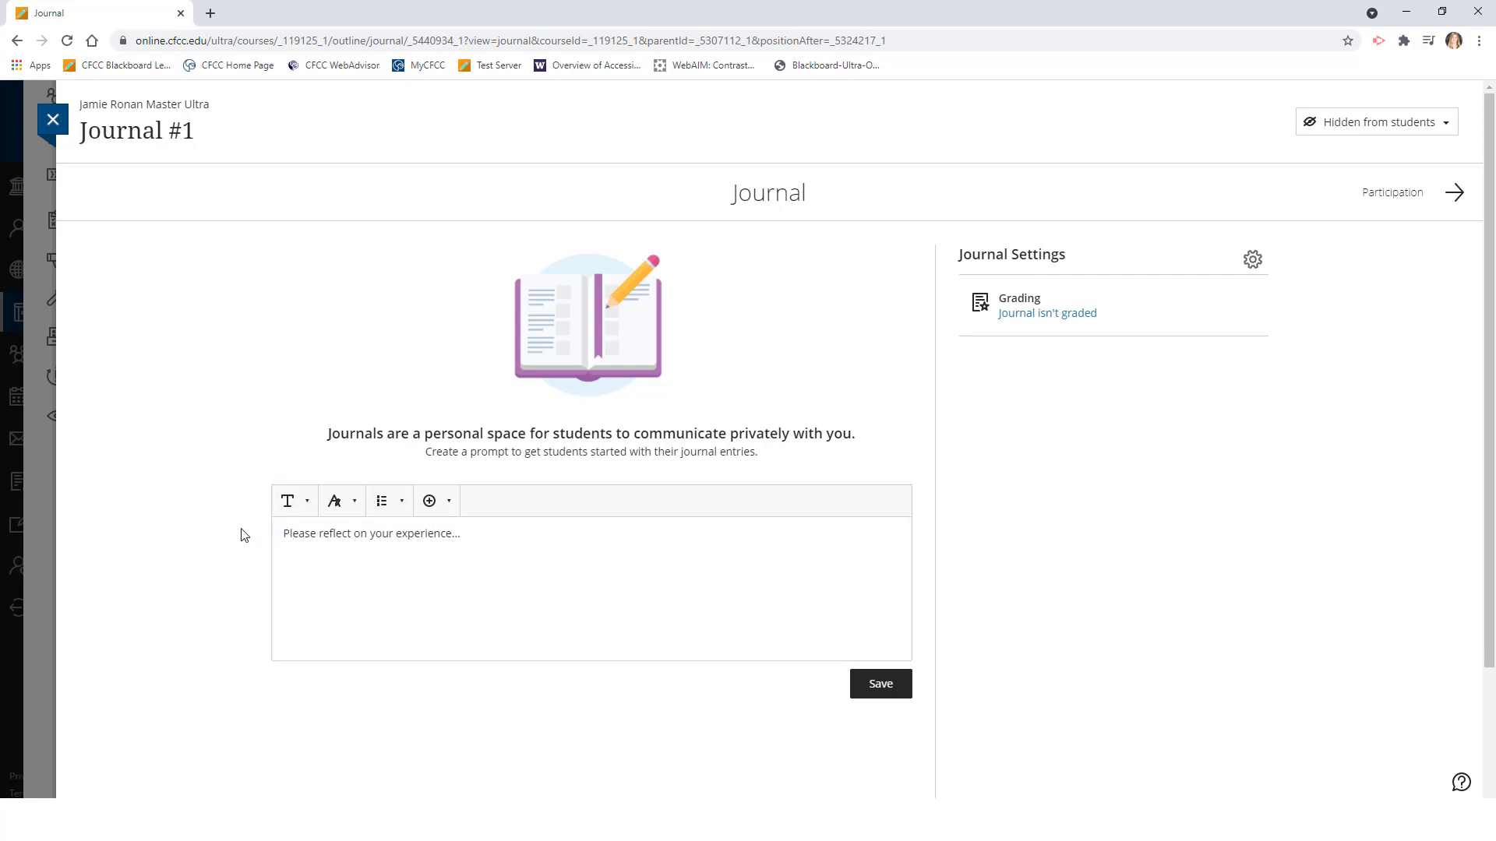
left_click(881, 684)
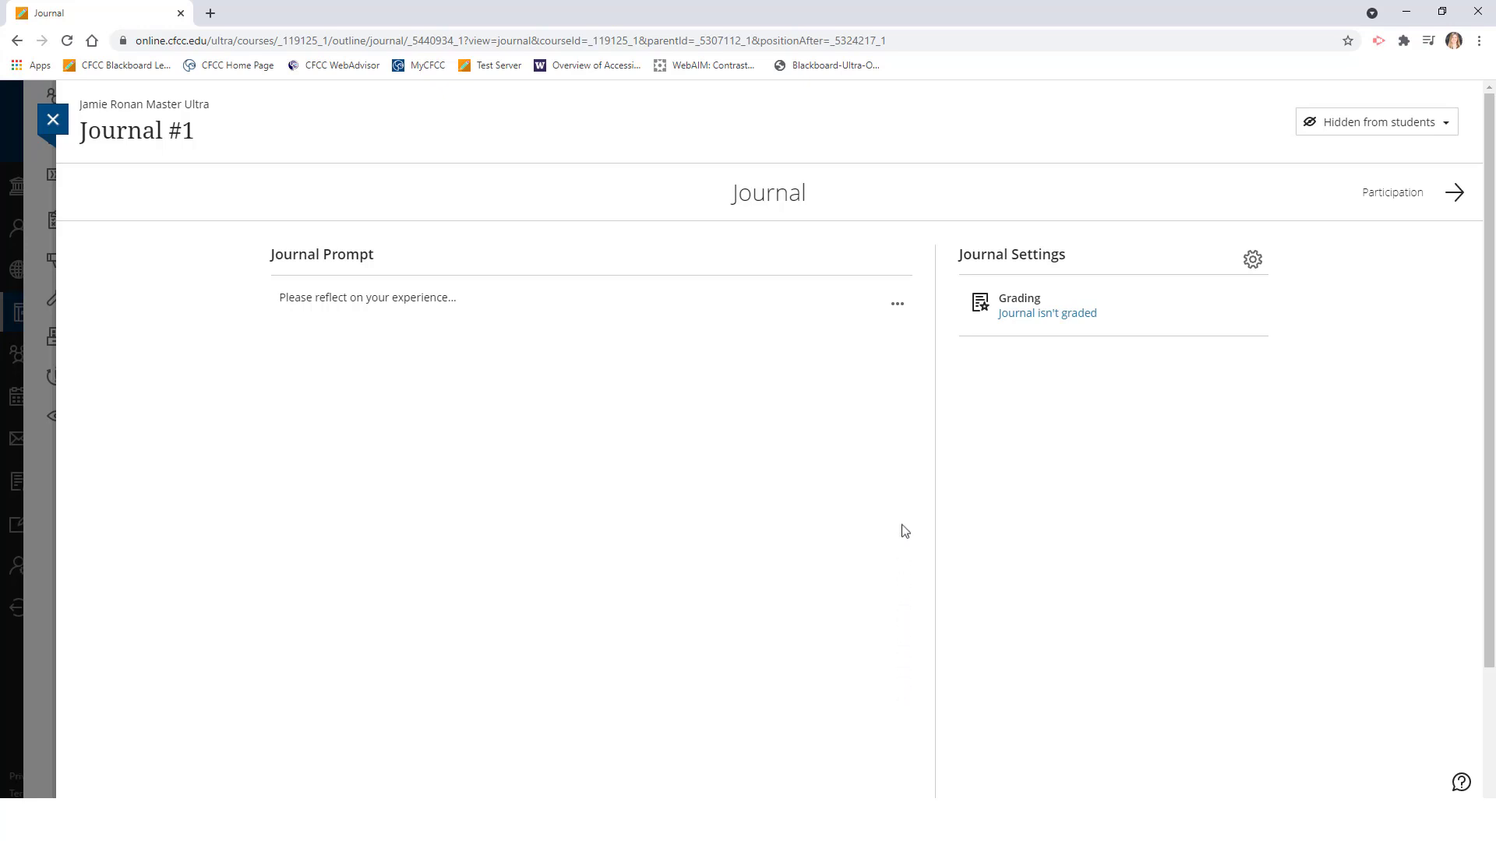
left_click(898, 304)
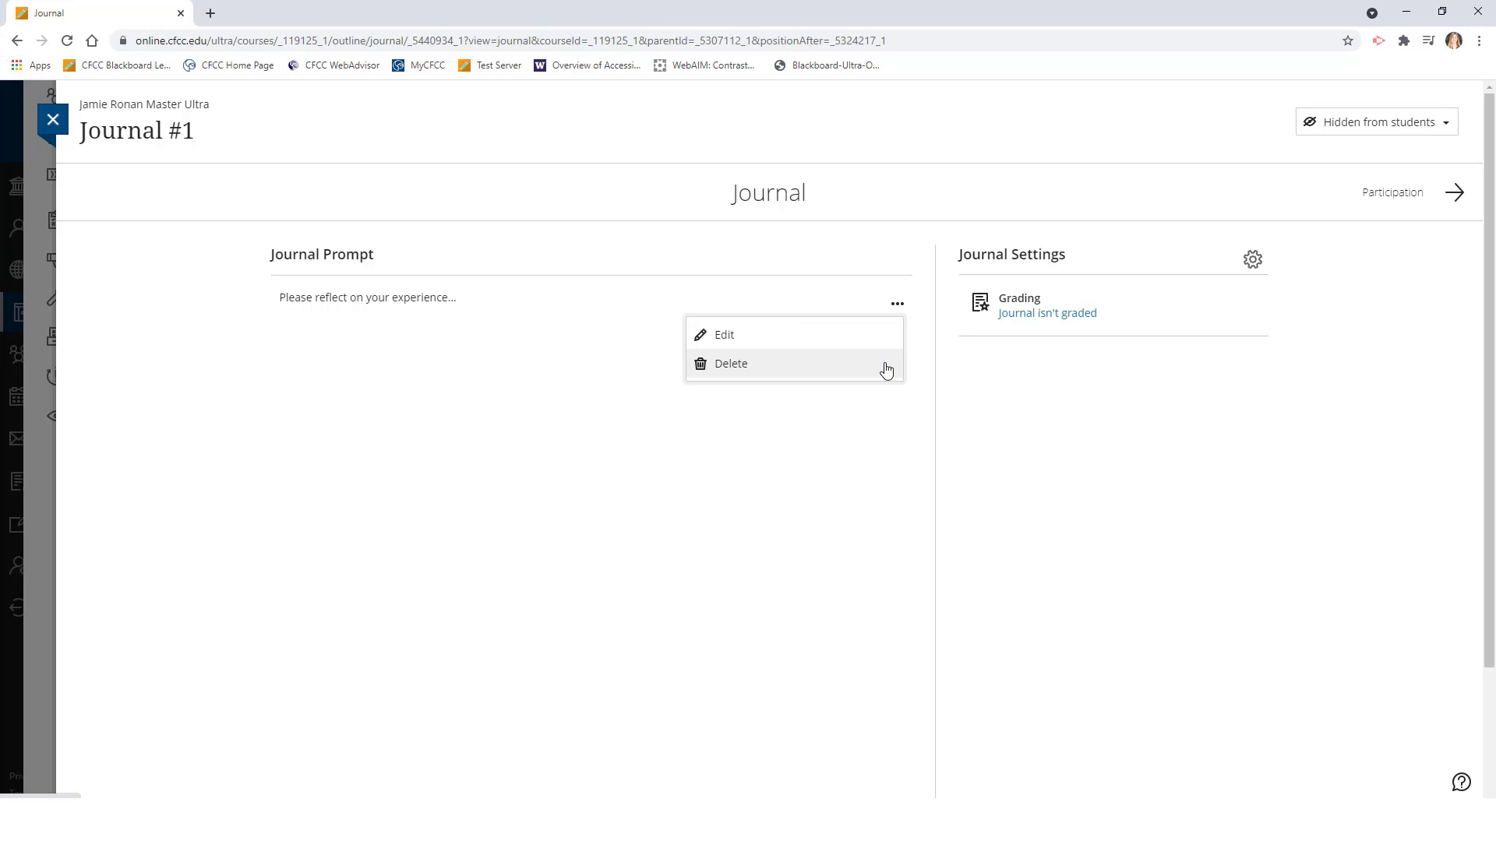
left_click(899, 307)
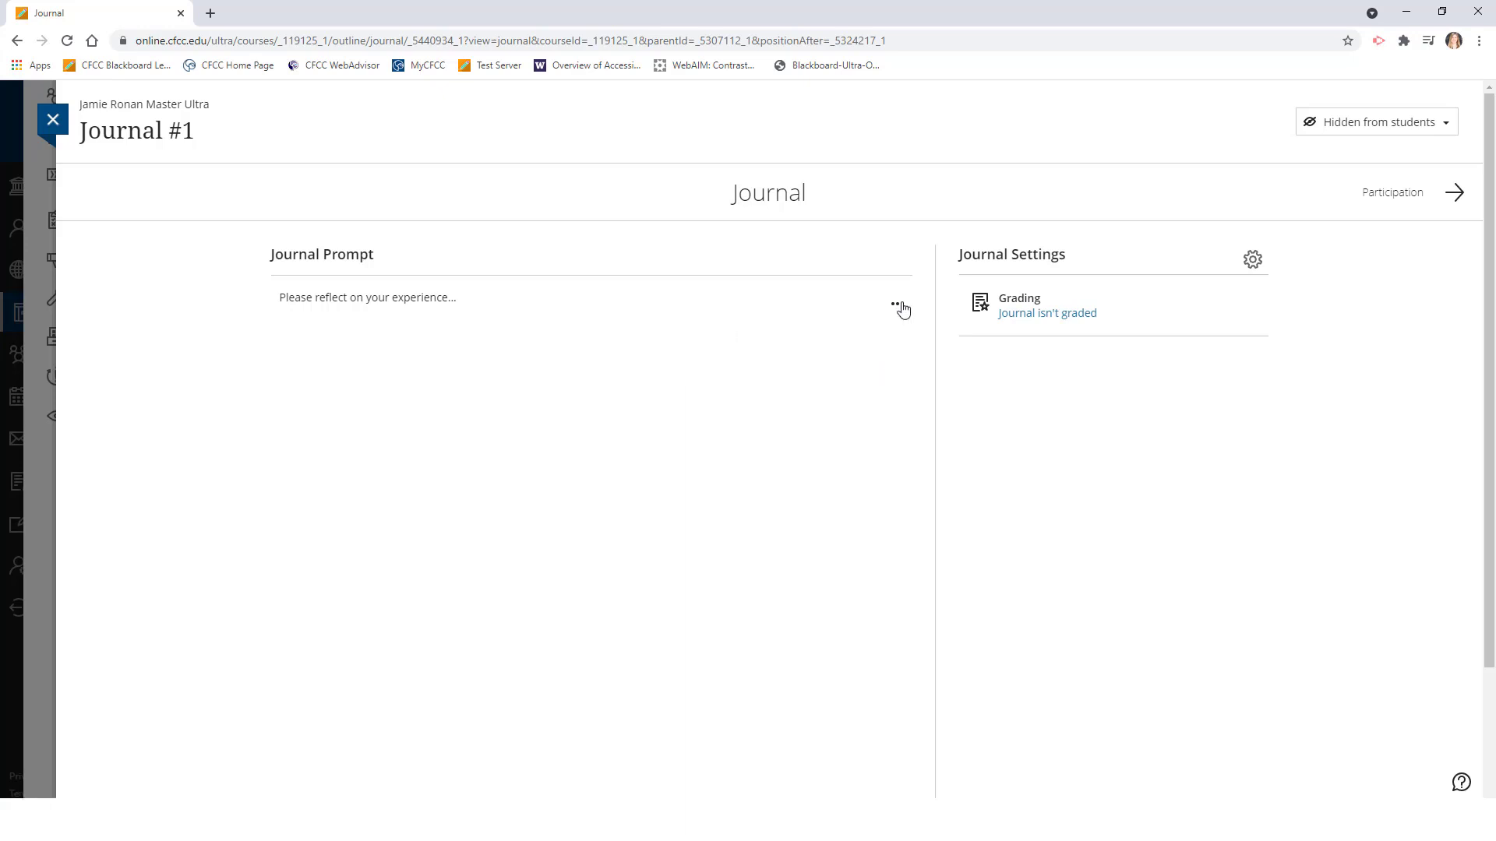
Make the journal count for a grade in its settings, with a due date of 4/2/21 at 11:59 PM.
left_click(1264, 264)
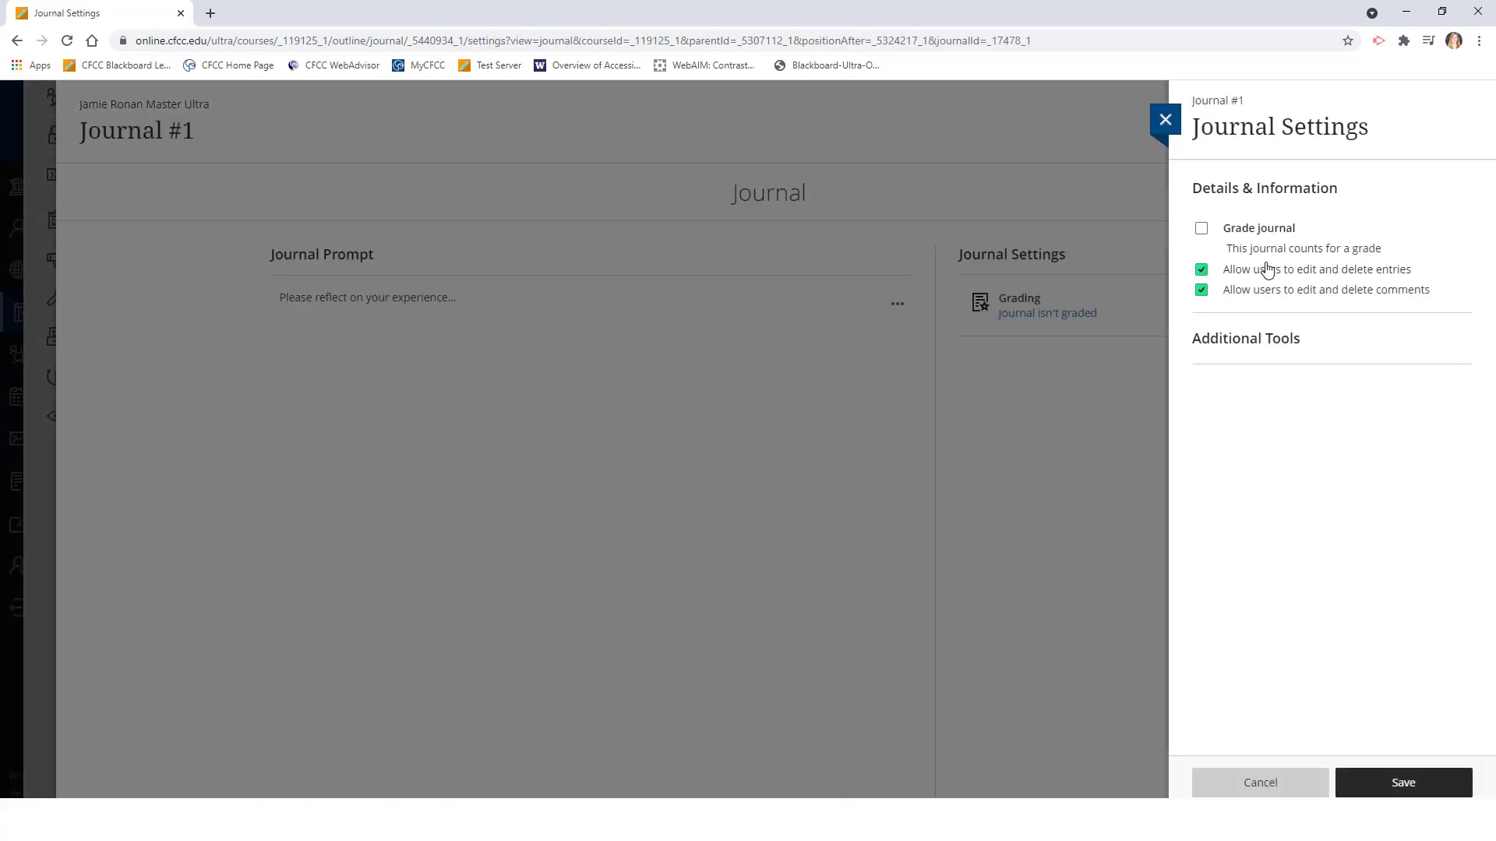
left_click(1201, 229)
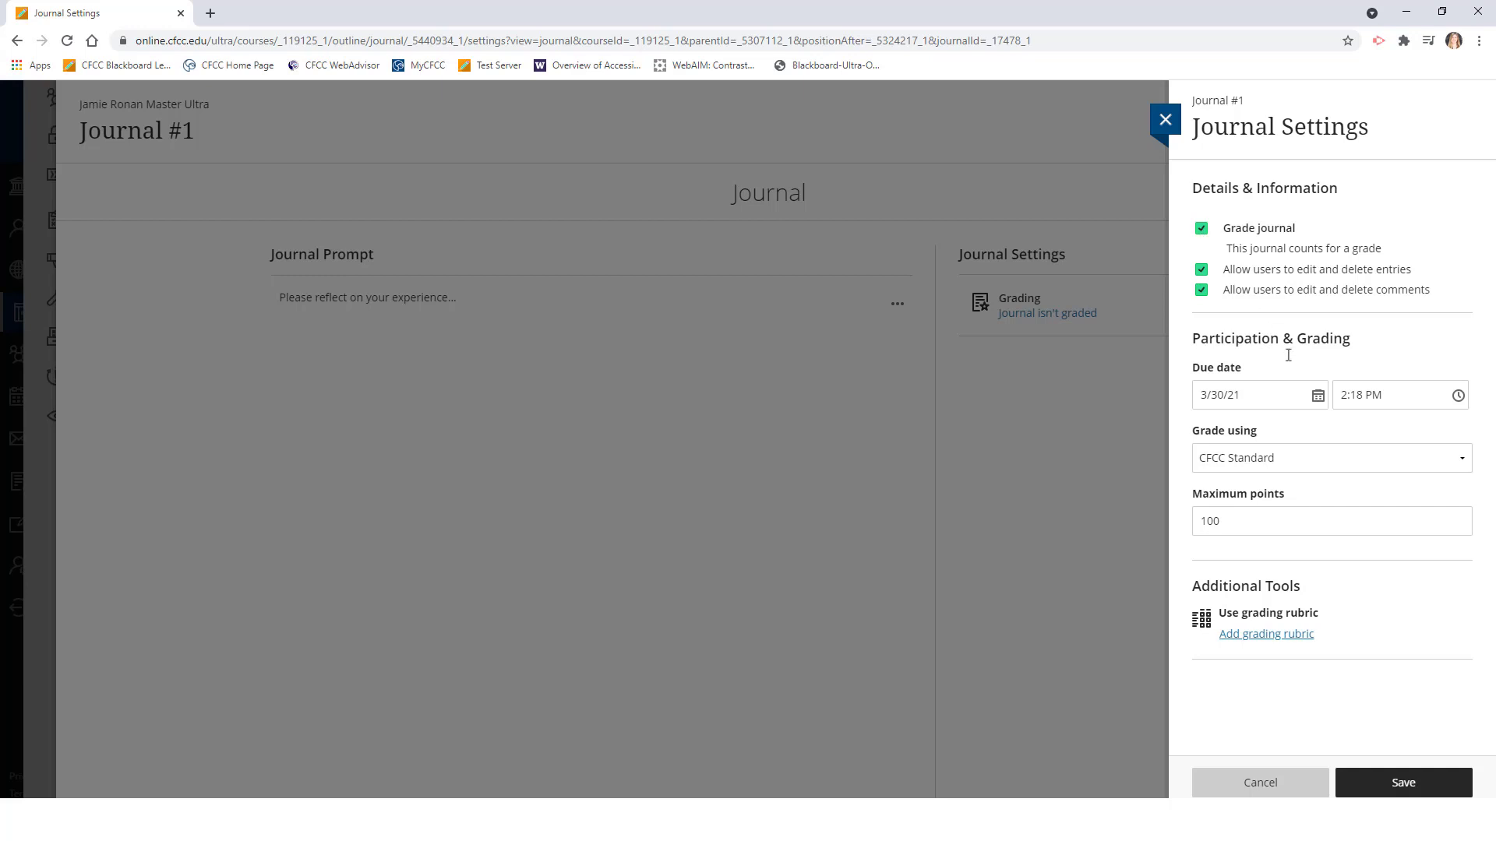
left_click(1317, 399)
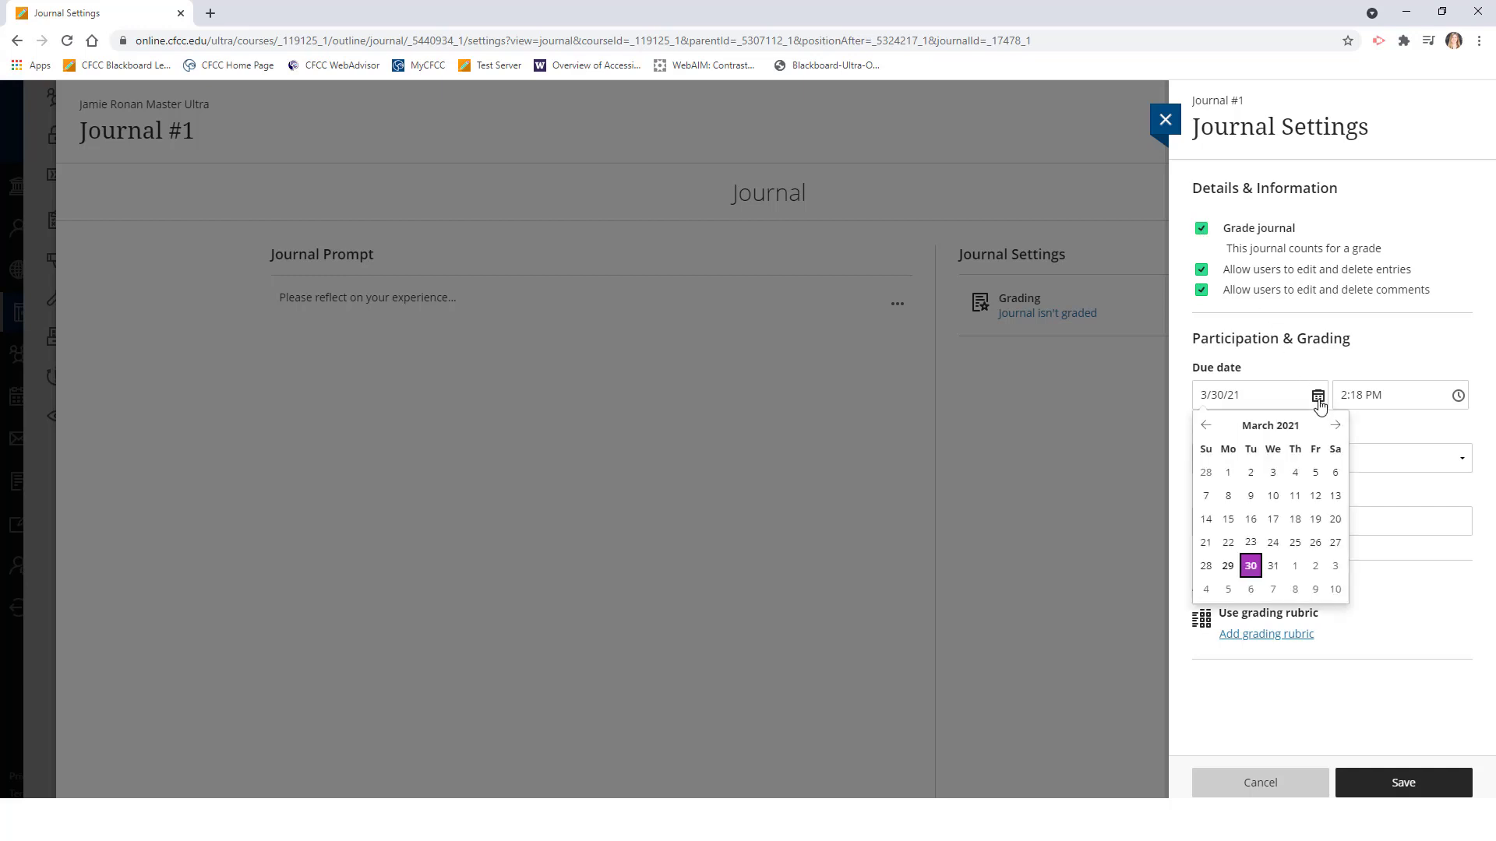
left_click(1316, 567)
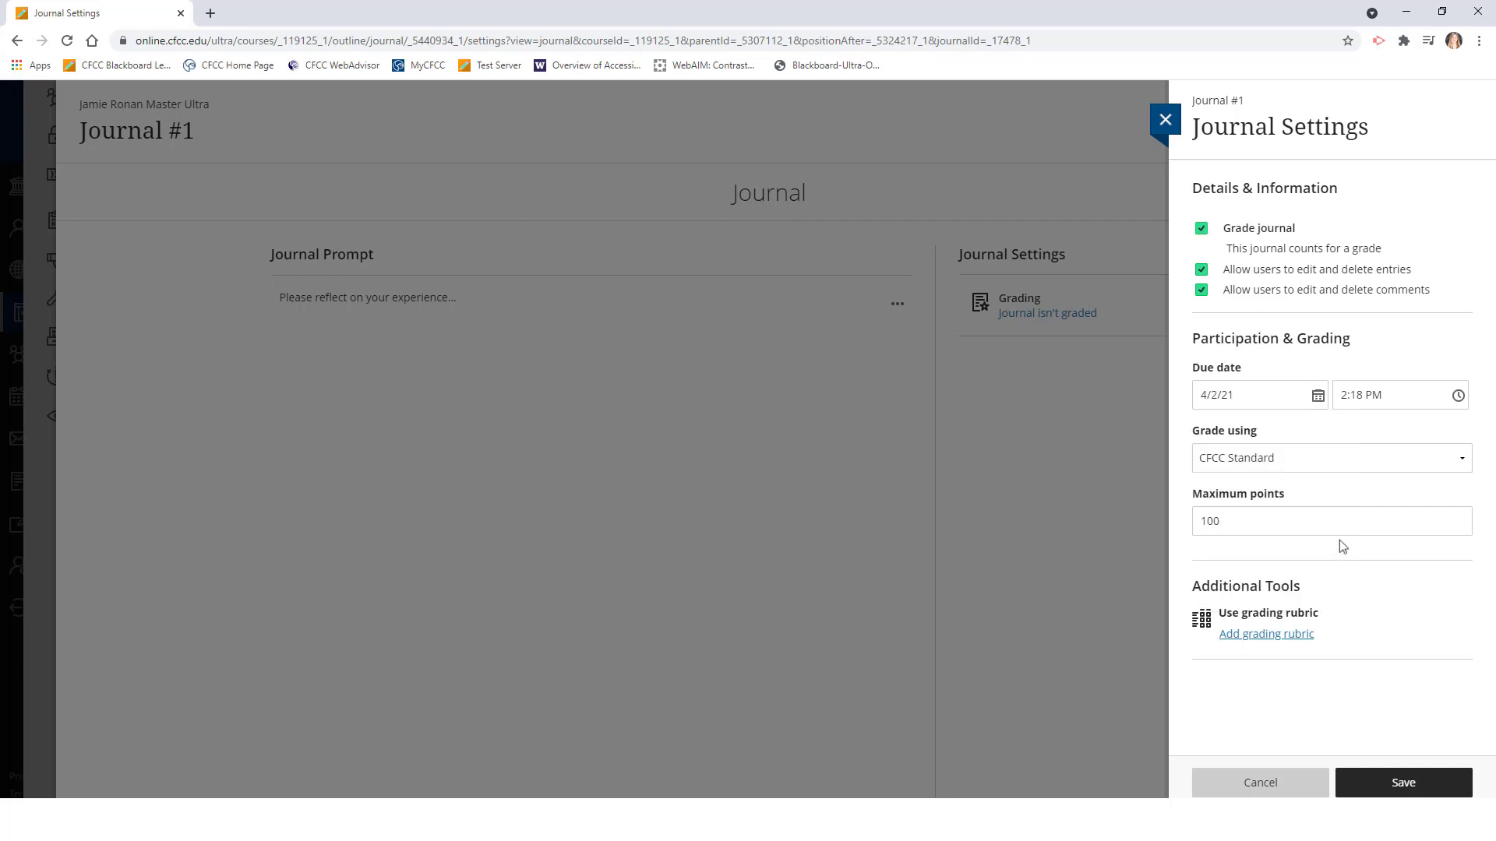
left_click(1458, 404)
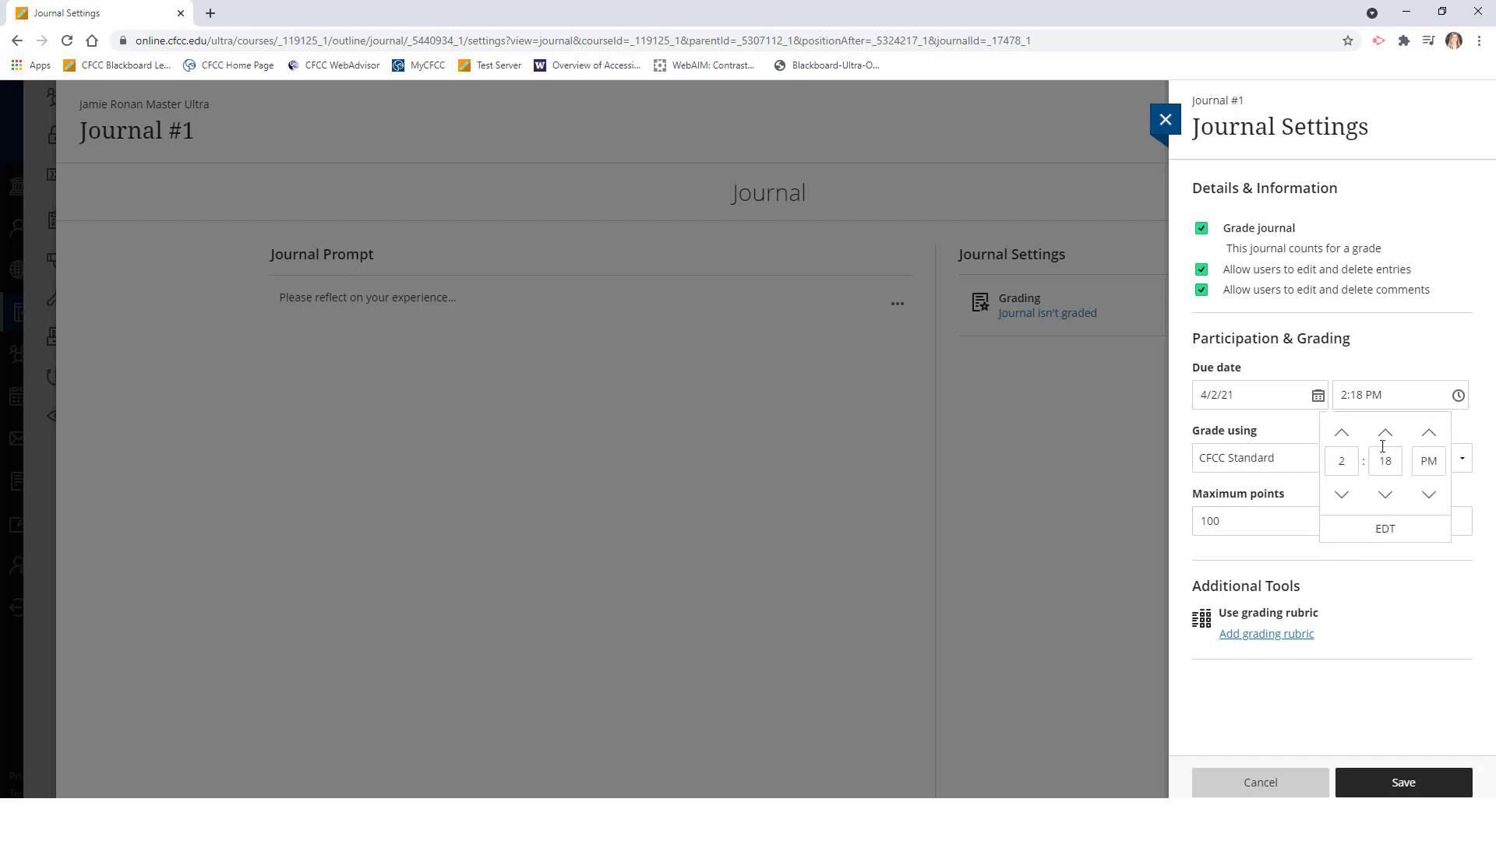
left_click(1347, 468)
type("11")
left_click(1386, 464)
type("59")
left_click(1466, 441)
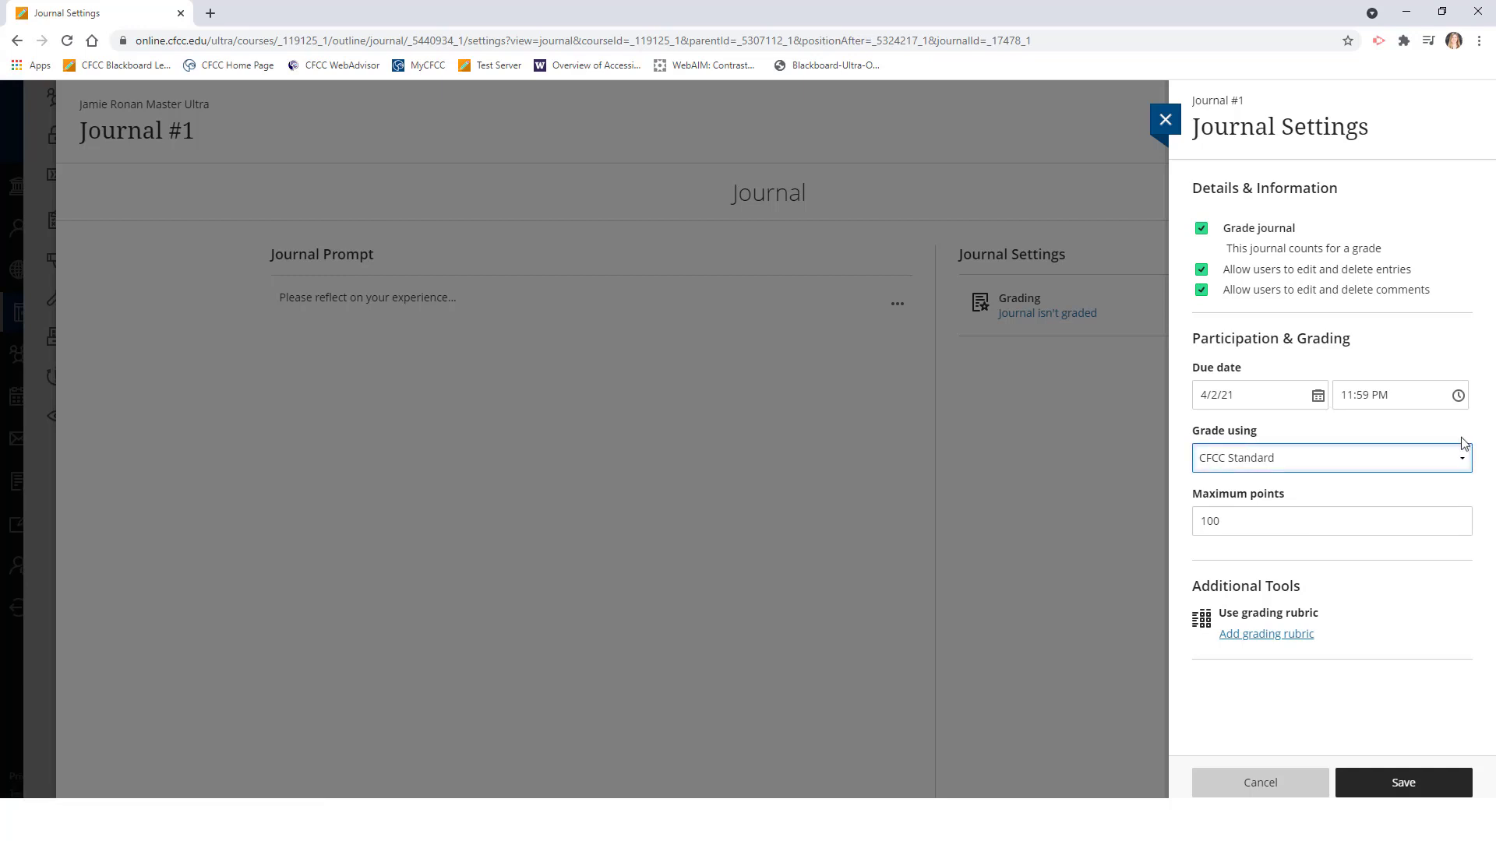
Keep CFCC Standard as the grading schema, set the maximum points to 10 and save the journal settings.
left_click(1436, 461)
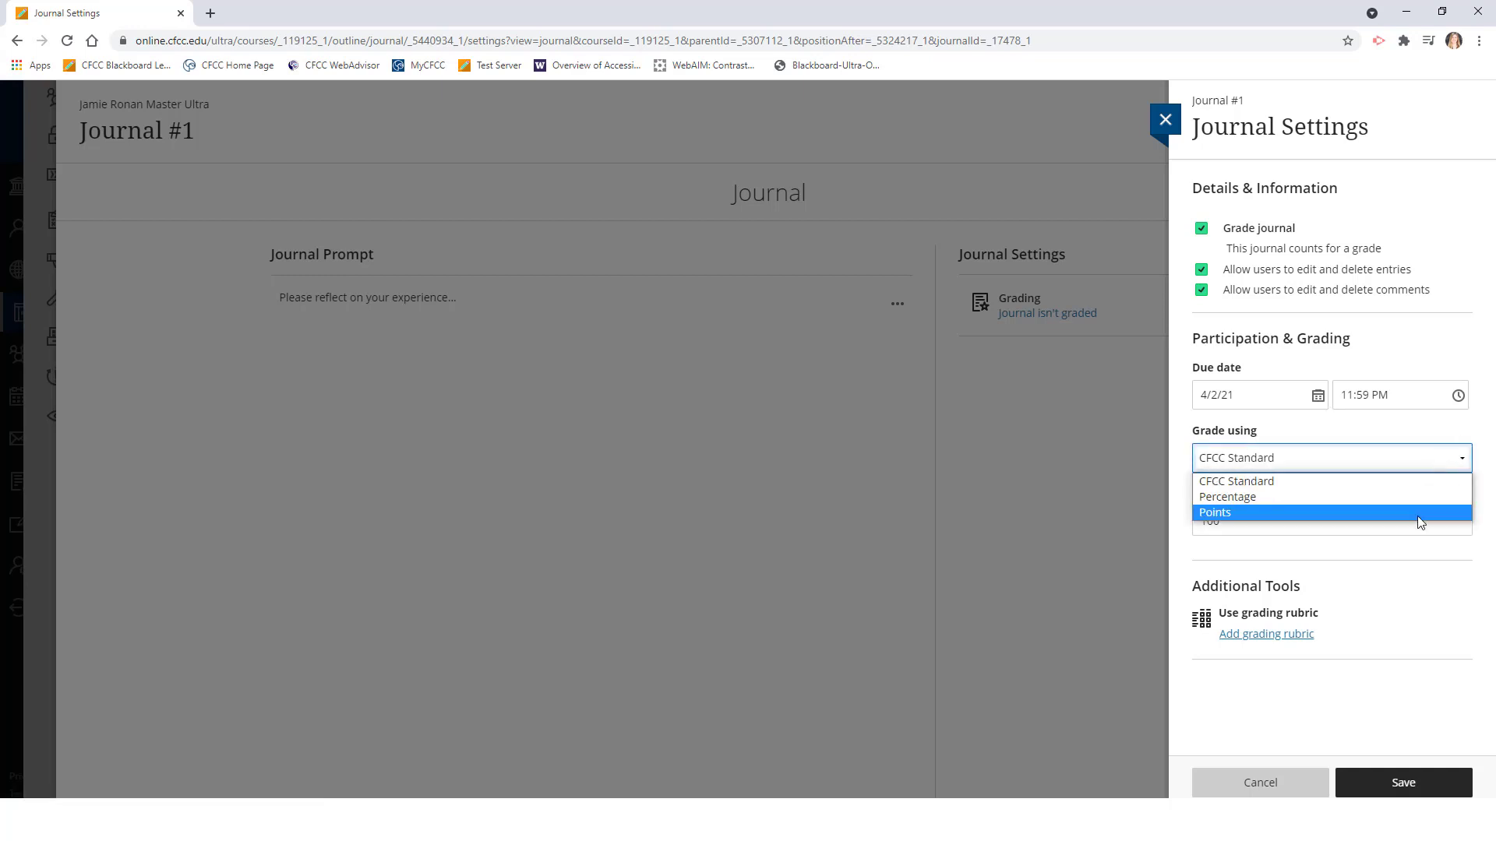
left_click(1459, 464)
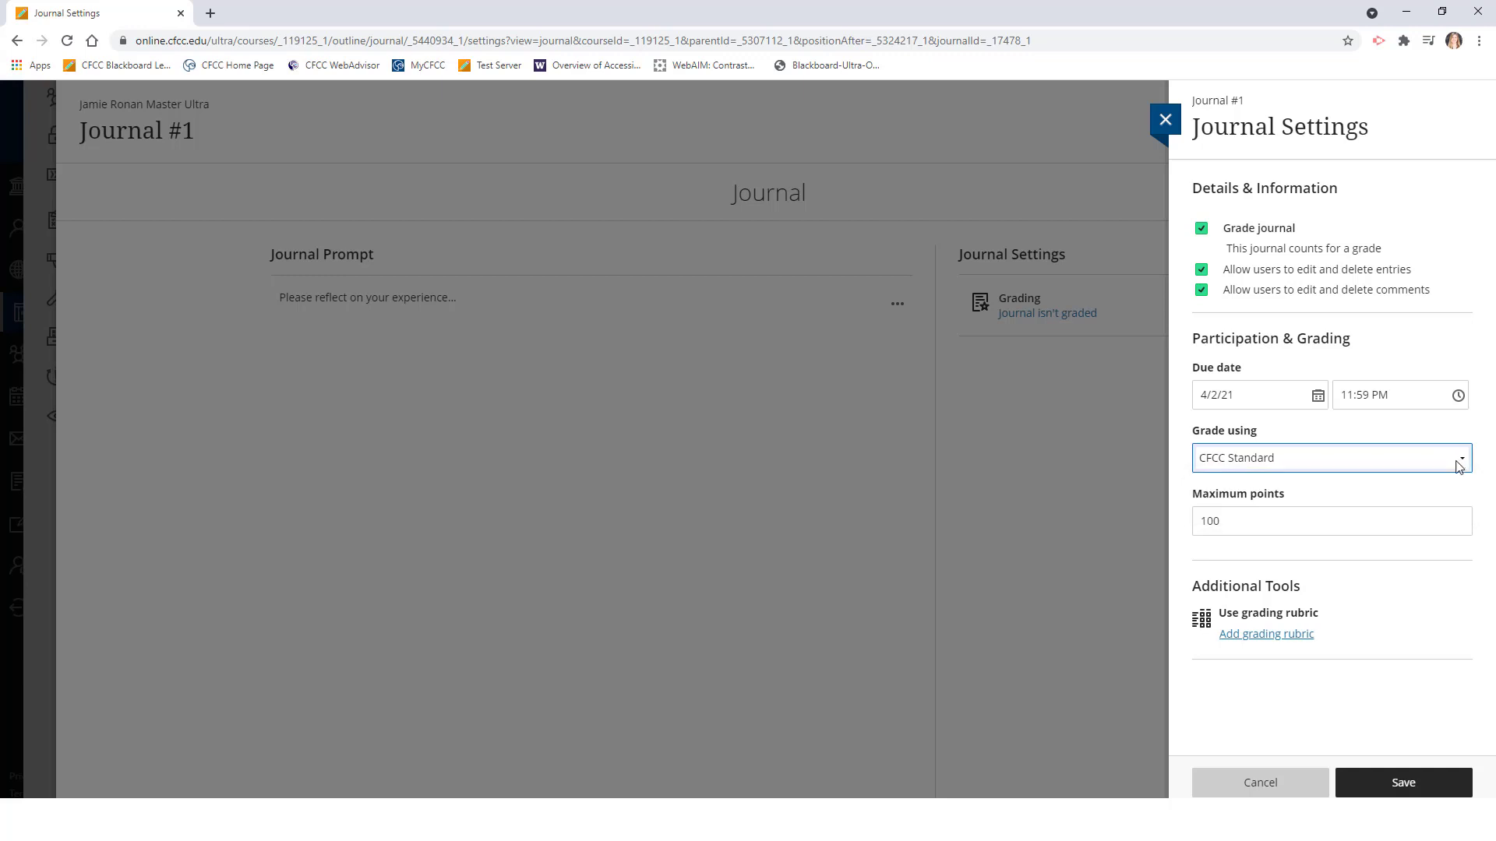
left_click(1417, 523)
type("10")
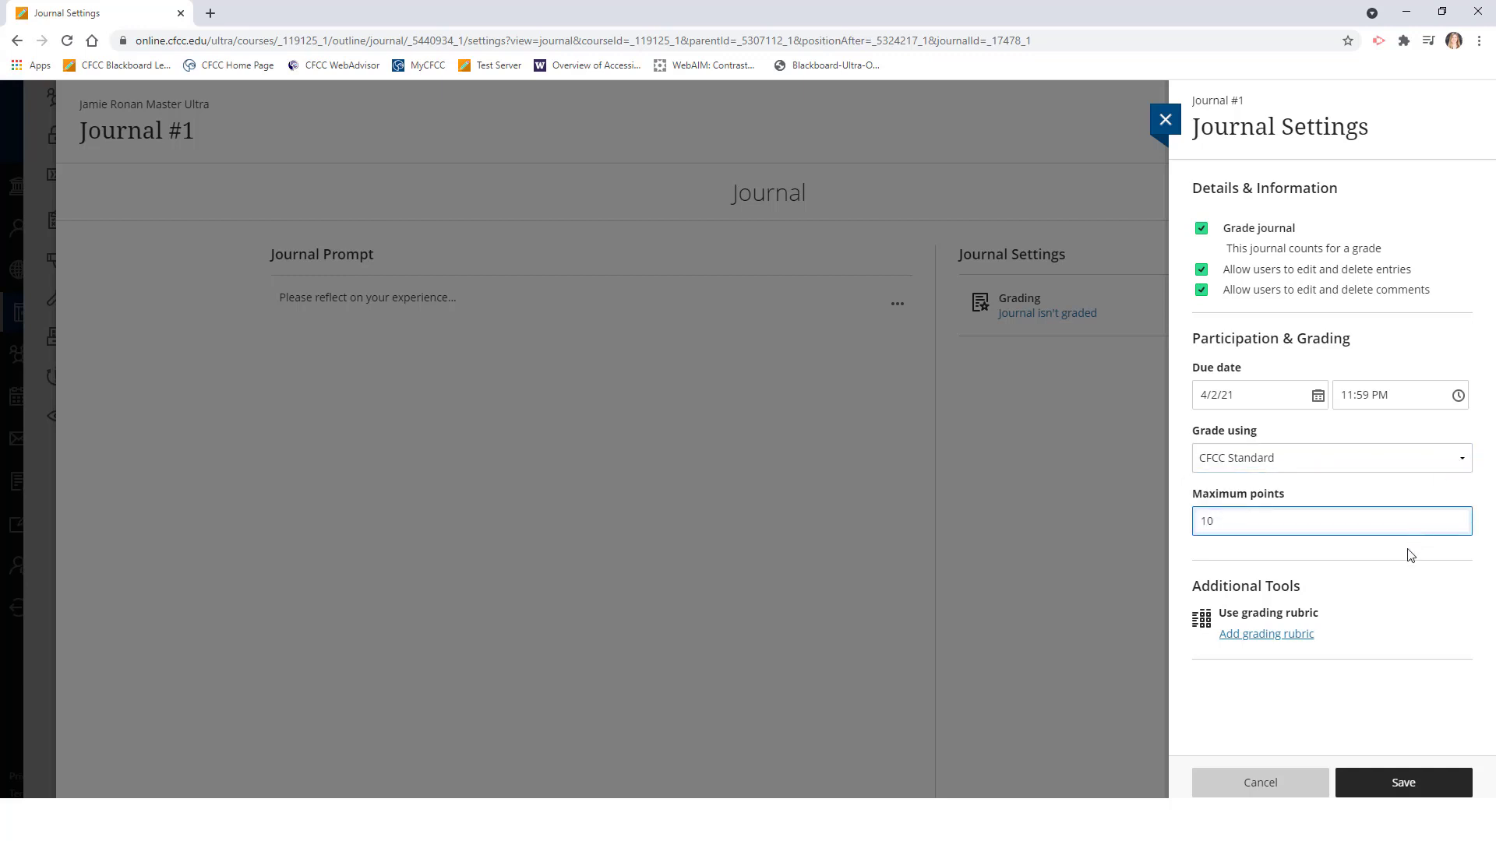
left_click(1412, 554)
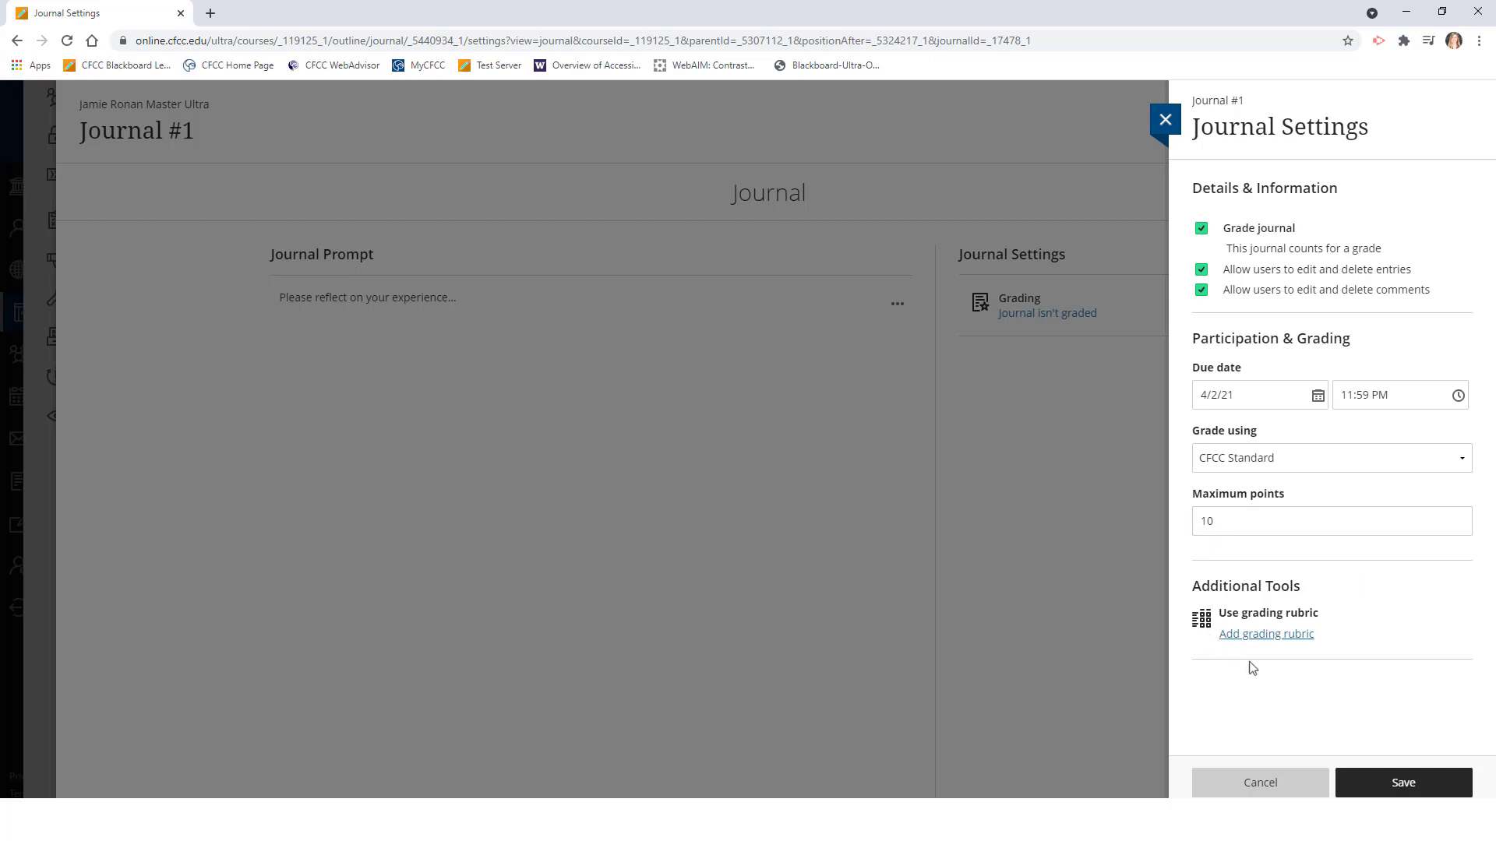
left_click(1436, 786)
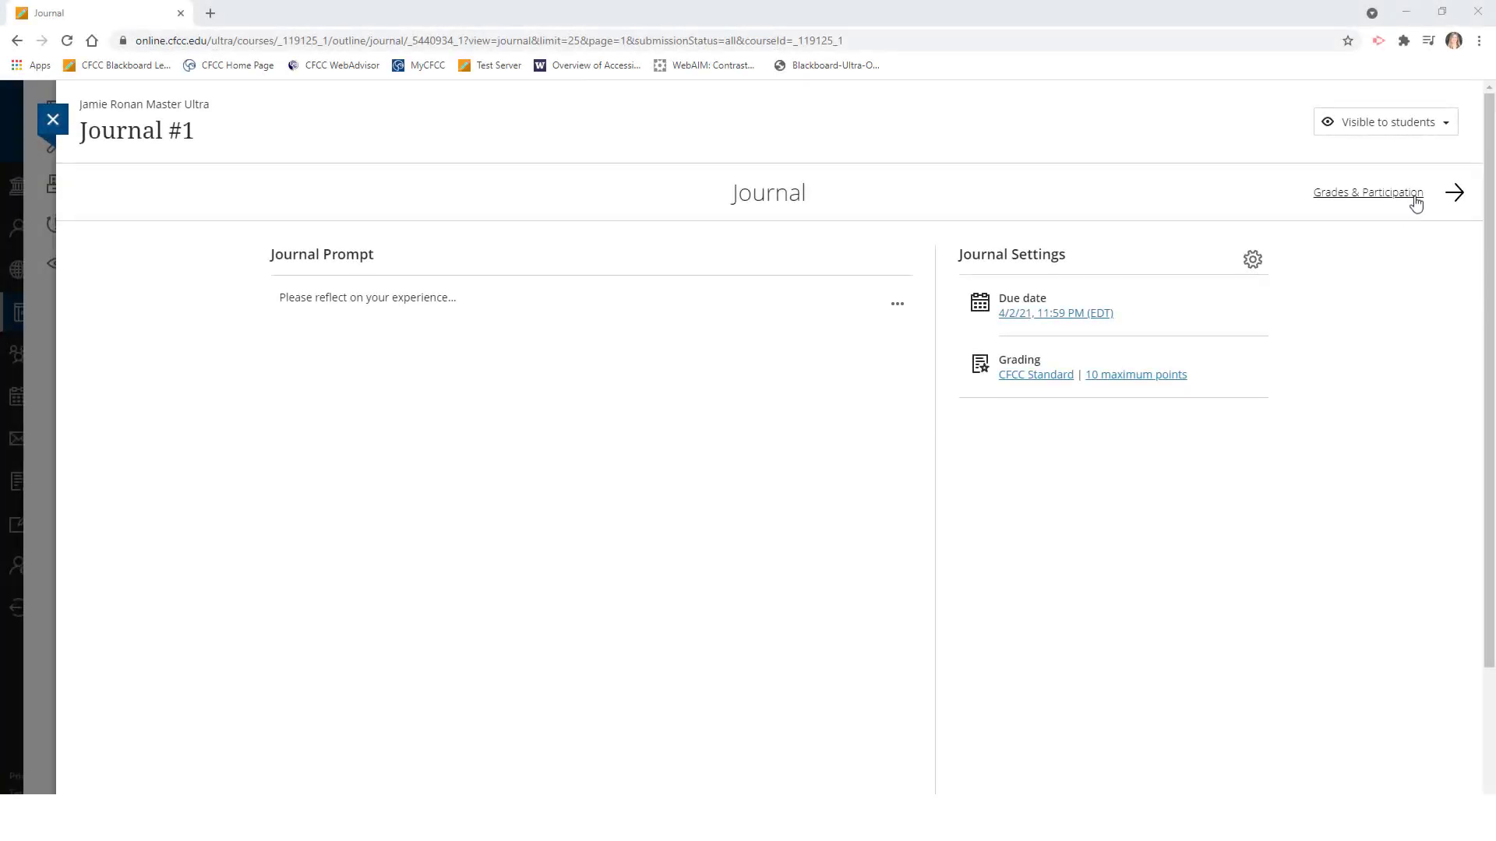
Review the journal's Grades & Participation page and the preview student's submission page with its grade and feedback options.
left_click(1460, 197)
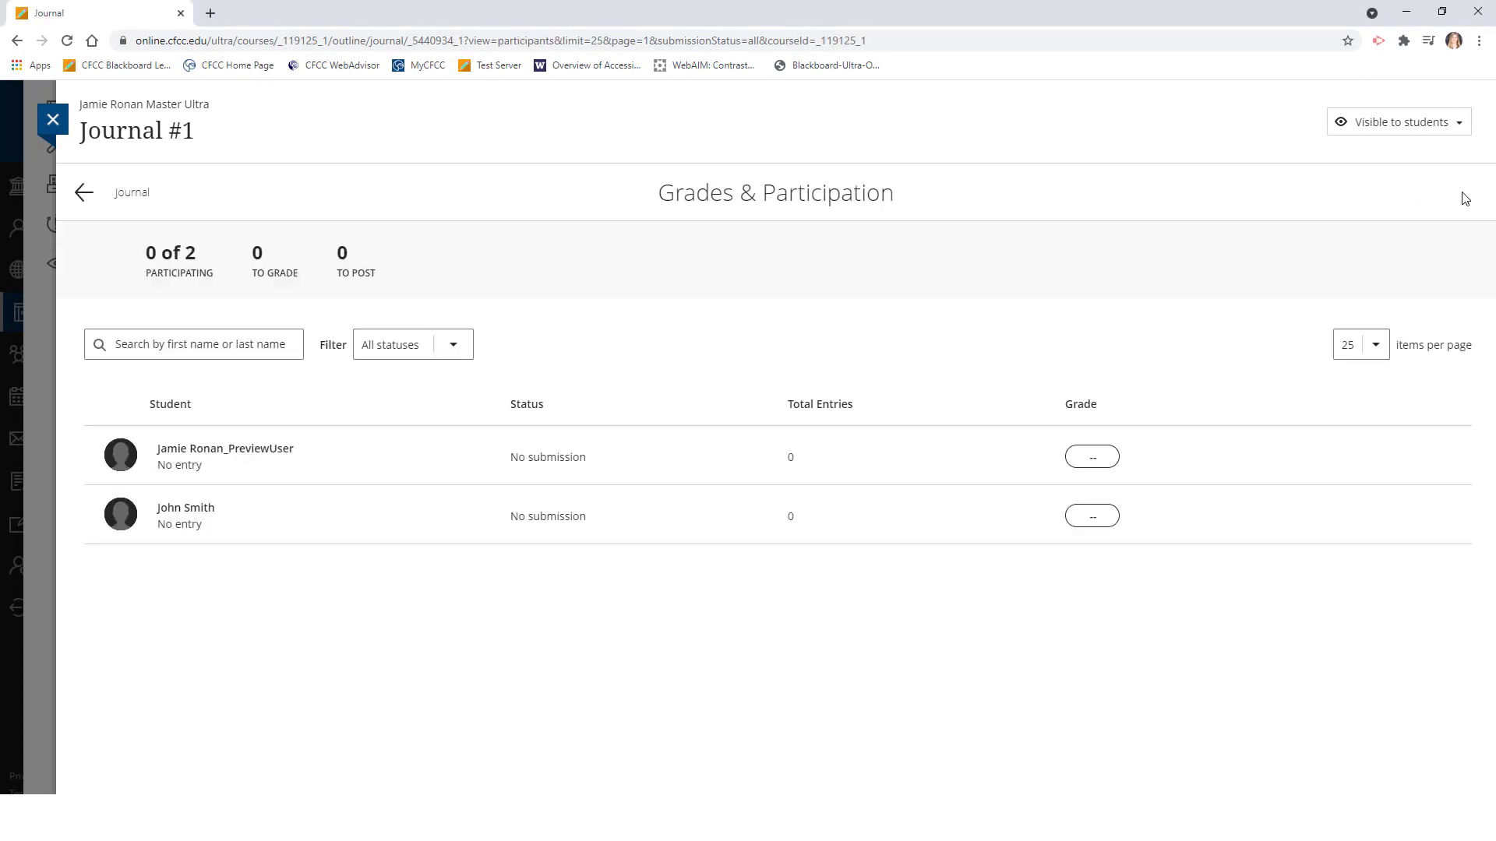
left_click(224, 450)
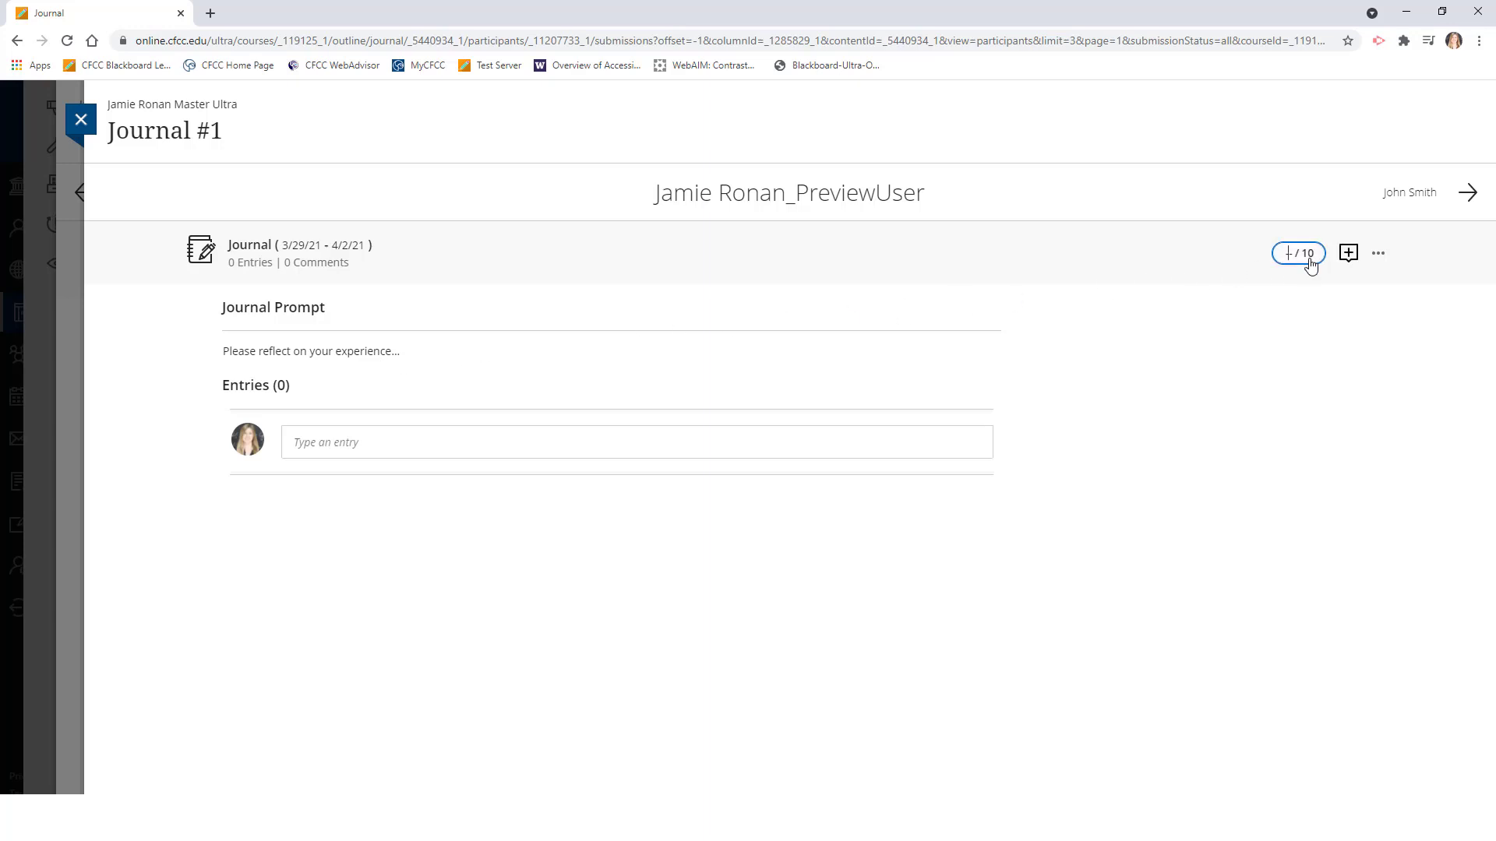
left_click(1375, 256)
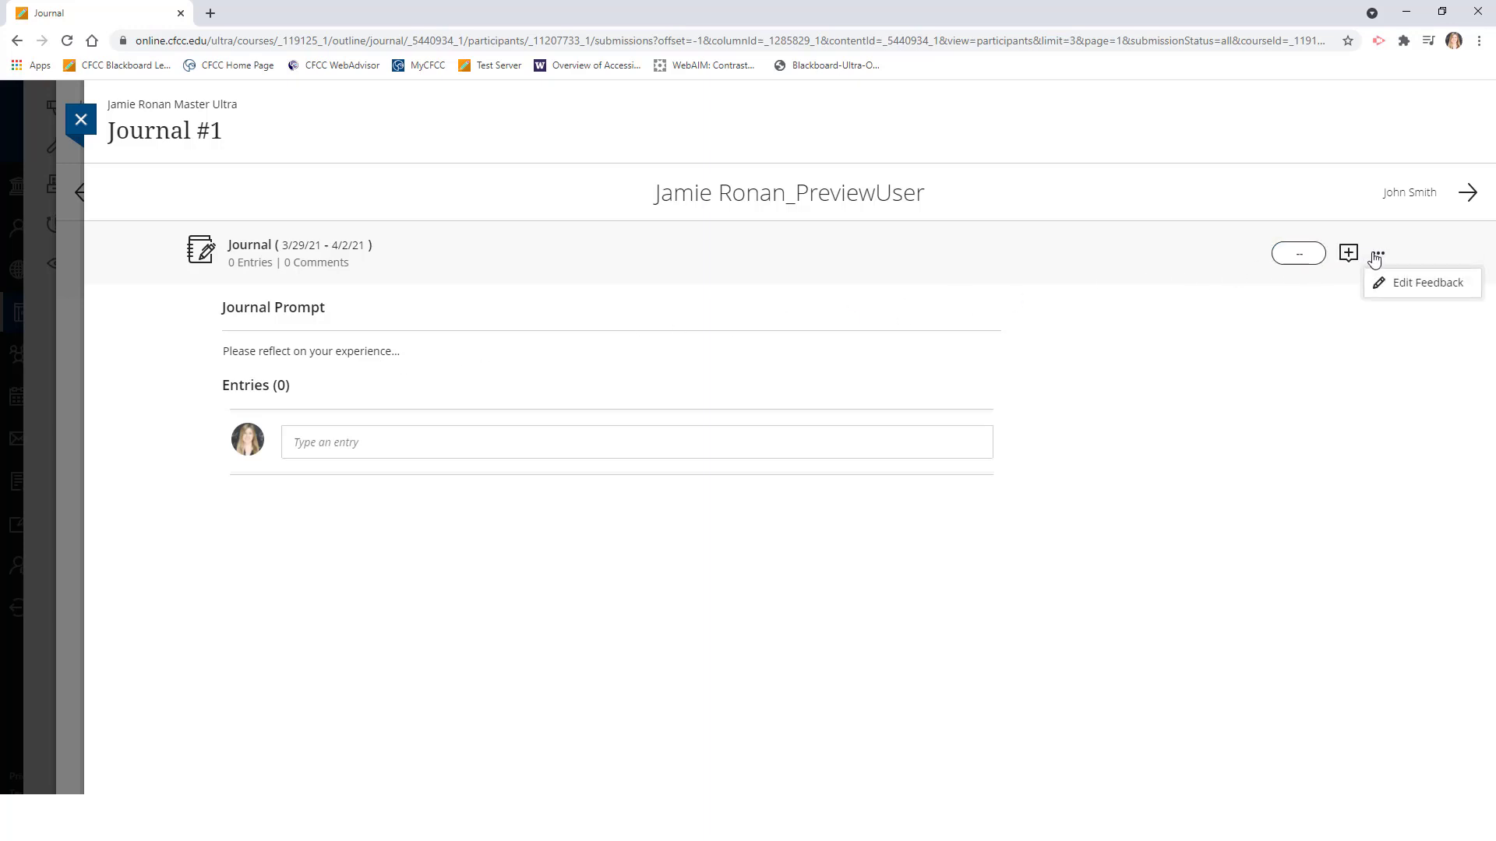
left_click(1471, 285)
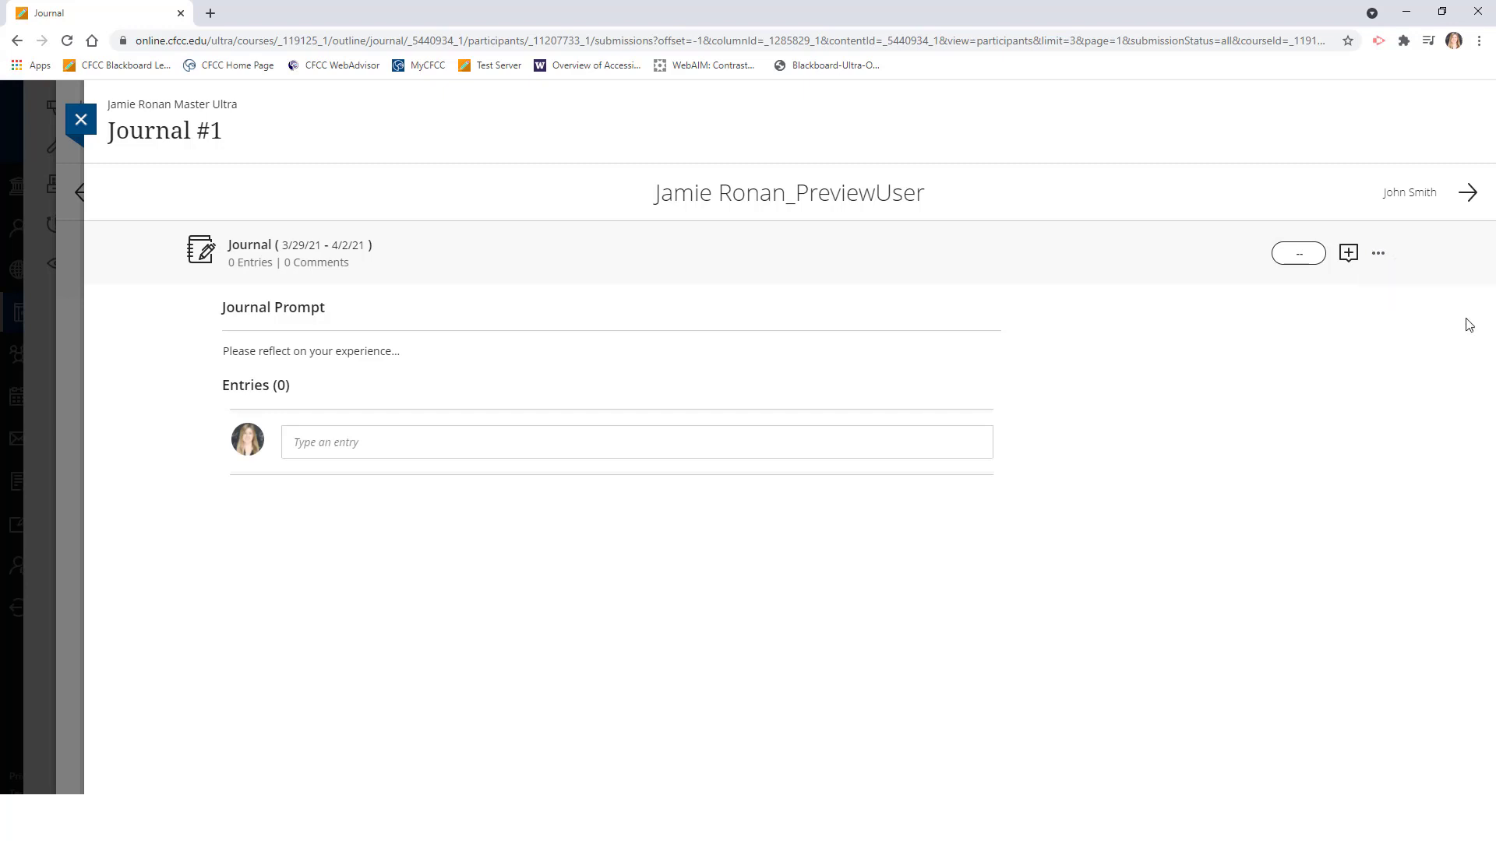
left_click(1431, 201)
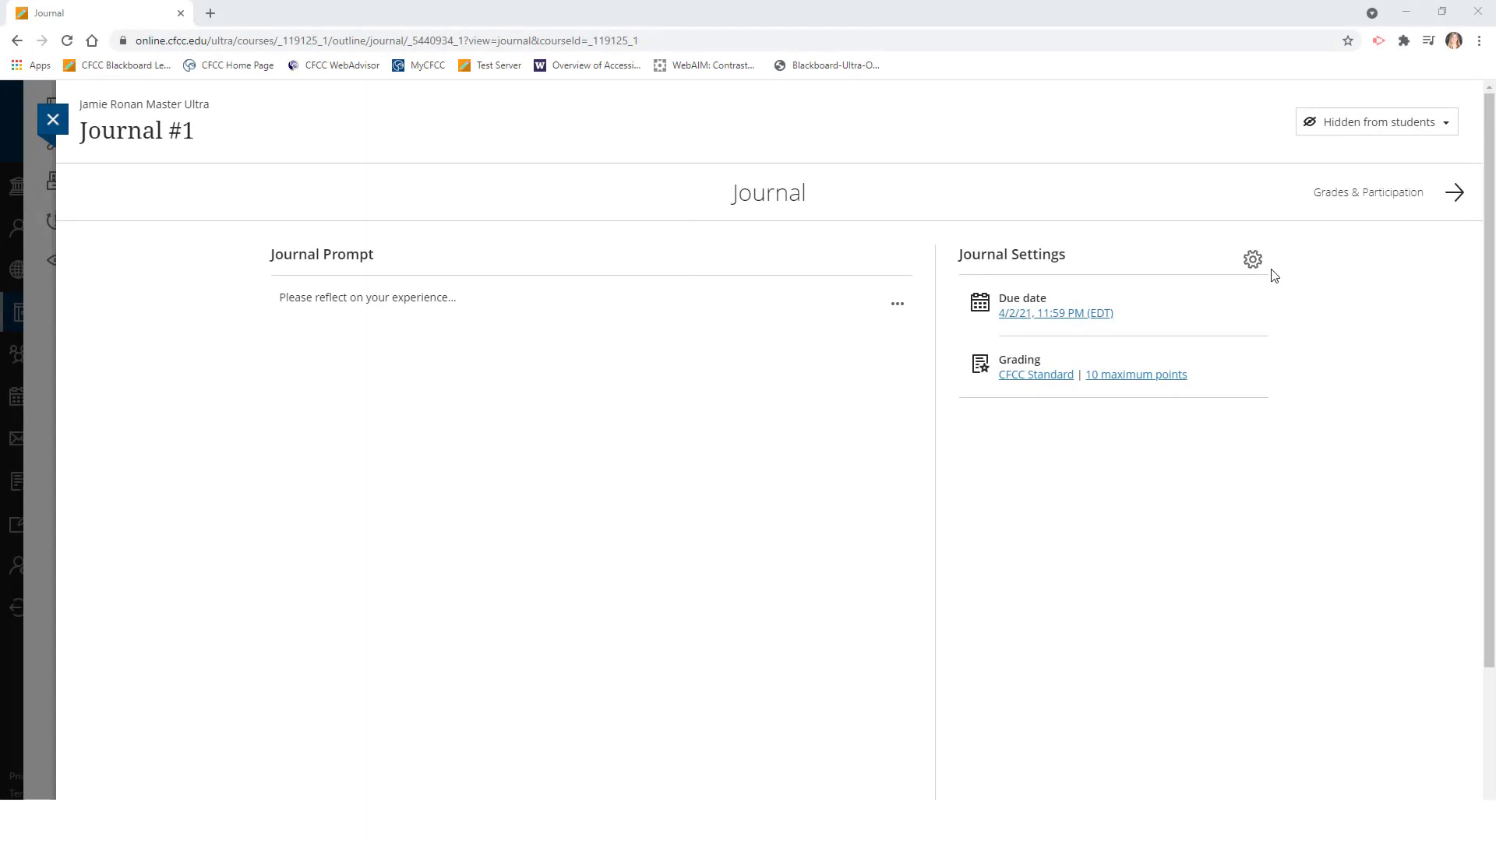
Make Journal #1 visible to students, check the other availability options and close the journal.
left_click(1451, 125)
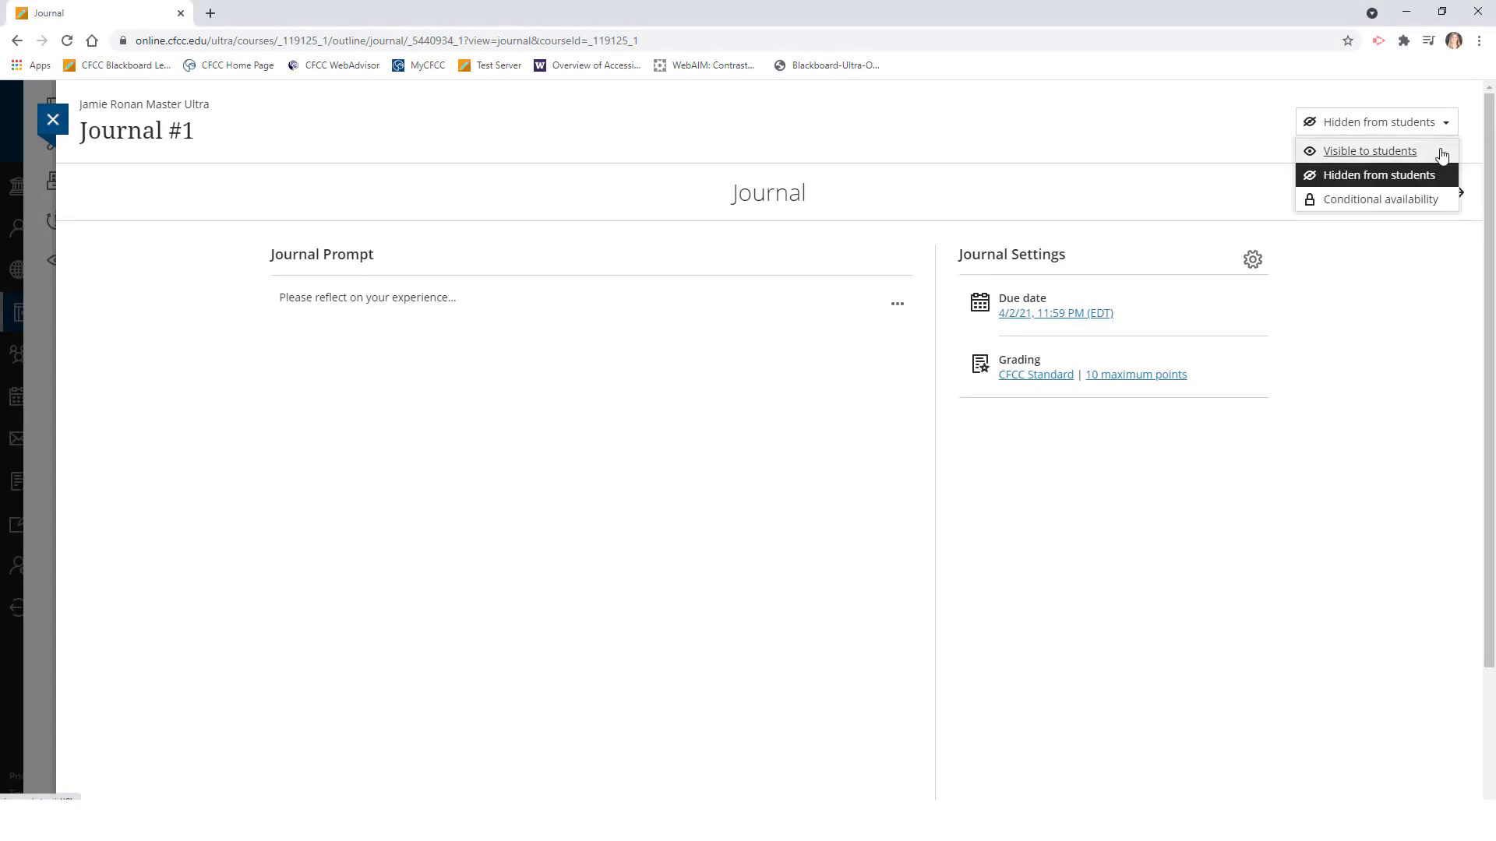
left_click(1441, 155)
left_click(1445, 126)
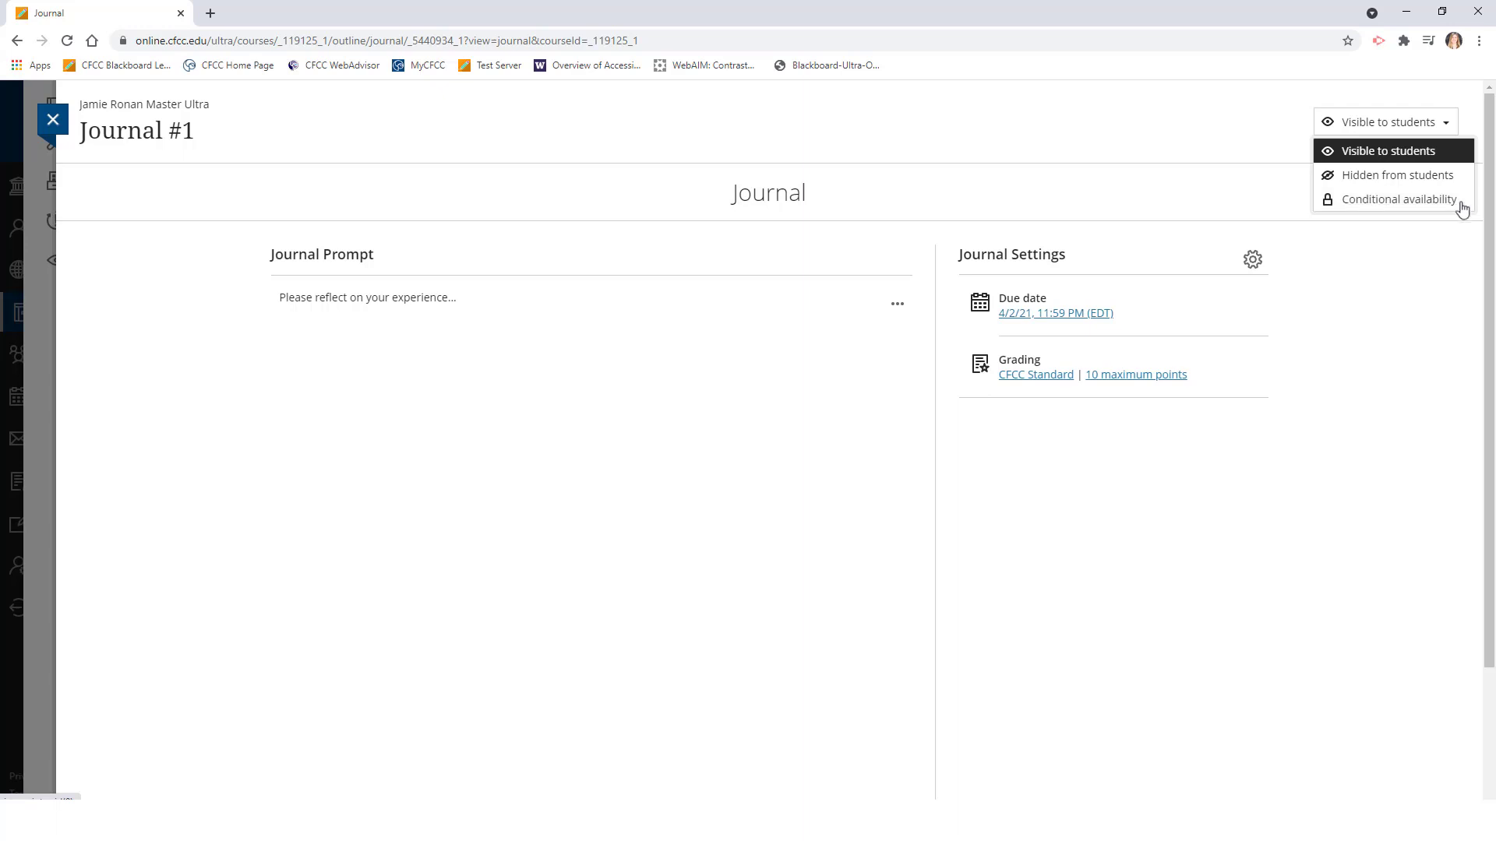
left_click(1455, 244)
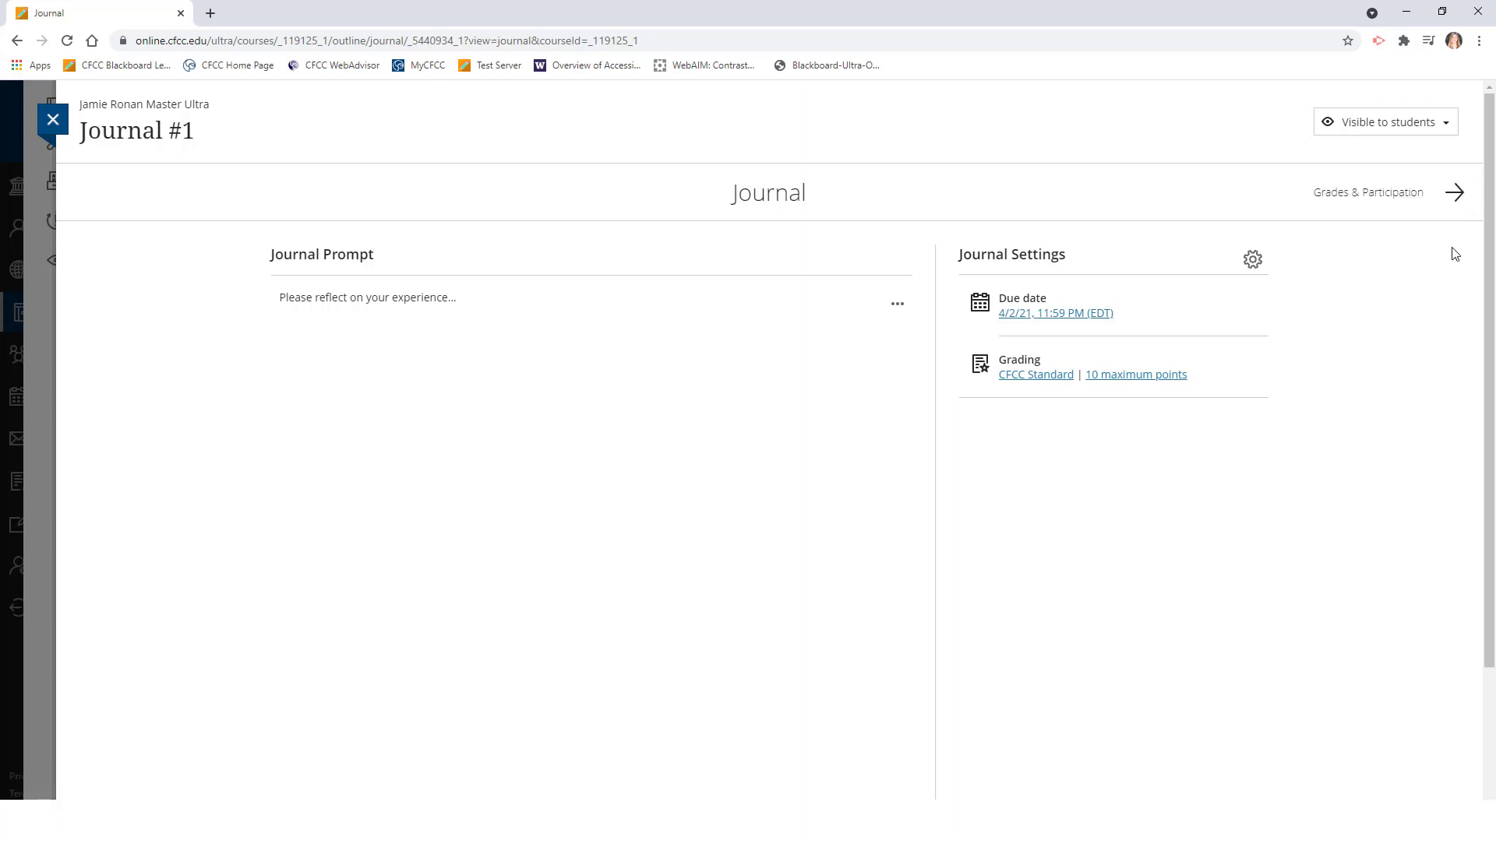
left_click(56, 121)
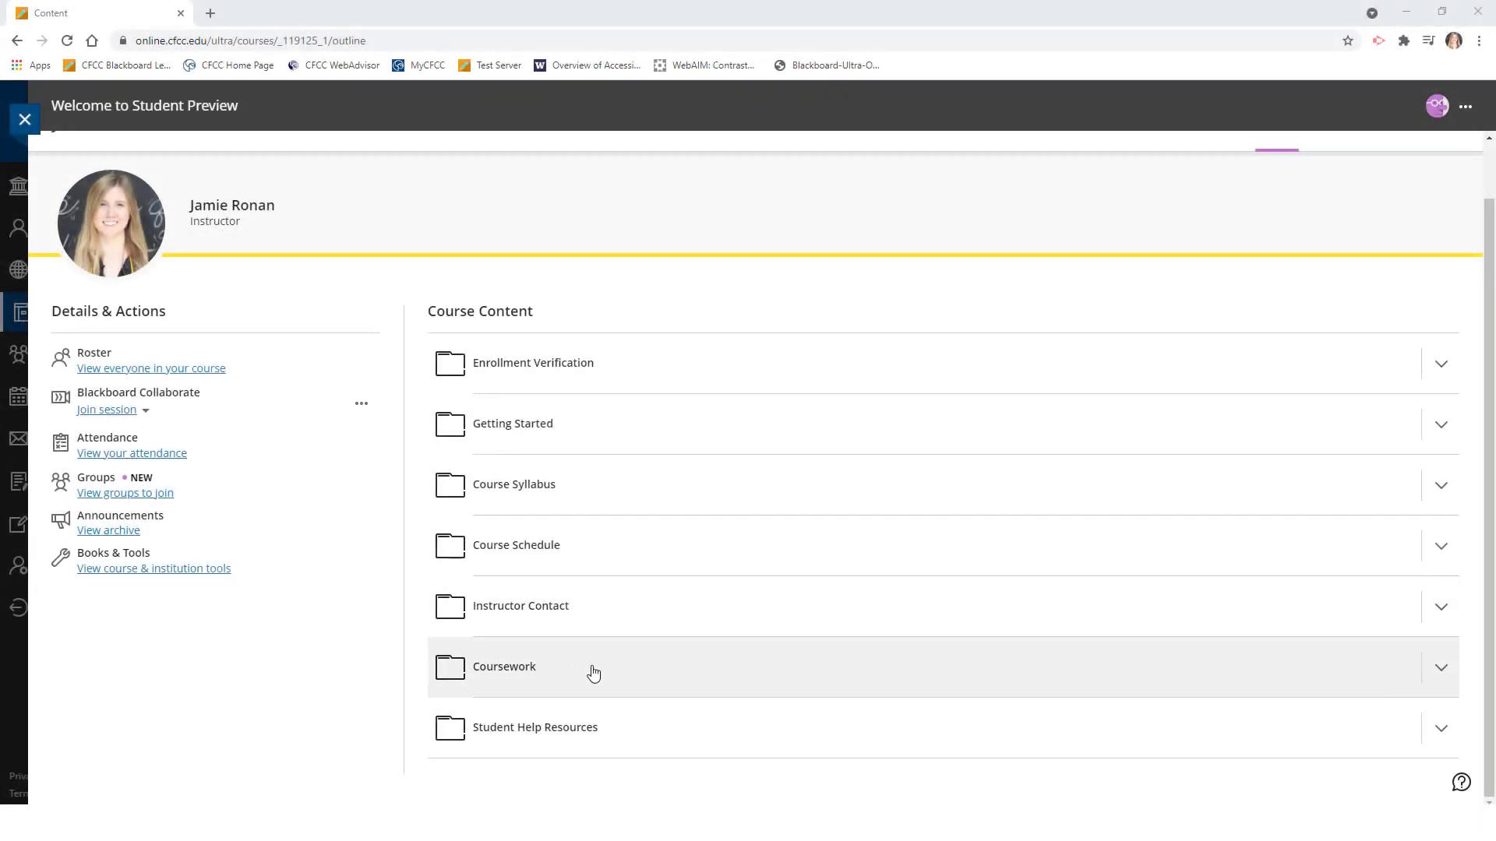
In the student preview, open Journal #1 from Unit 2 in Coursework and write the entry "Response...".
left_click(593, 673)
scroll(594, 673, "down", 2)
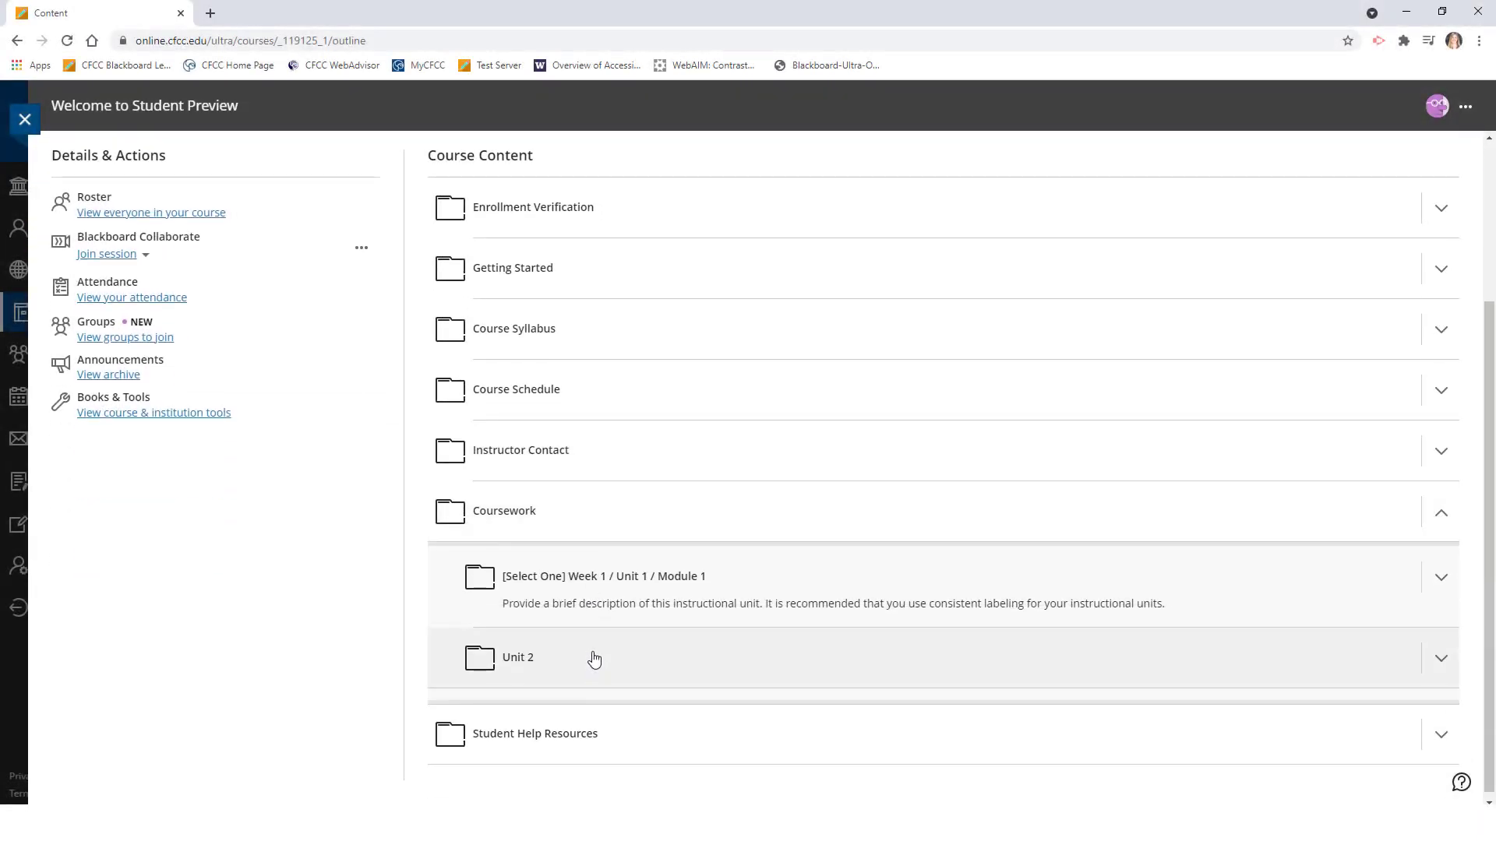
left_click(593, 660)
scroll(594, 660, "down", 1)
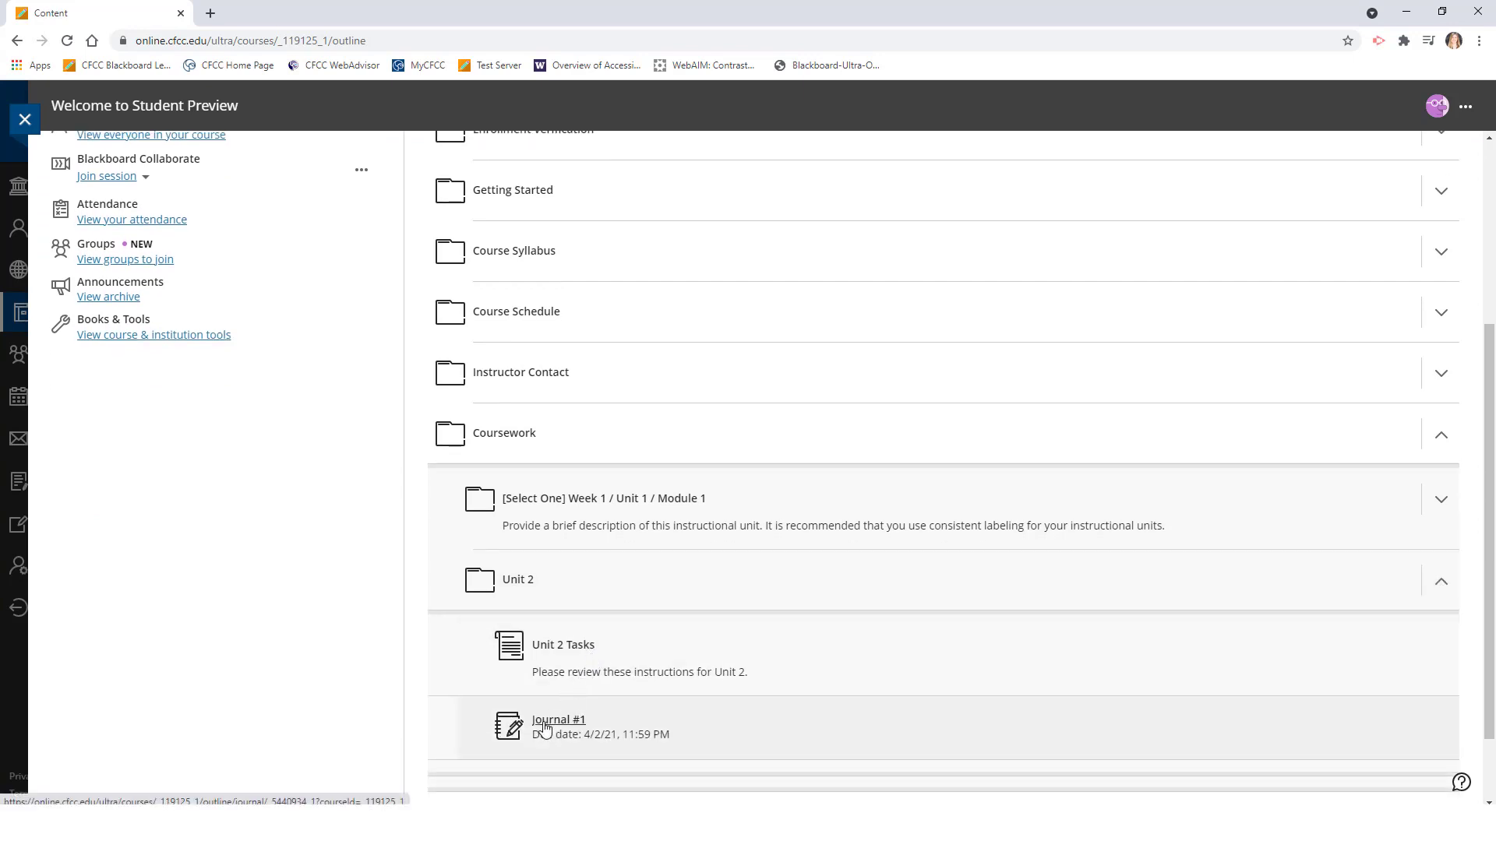
left_click(544, 729)
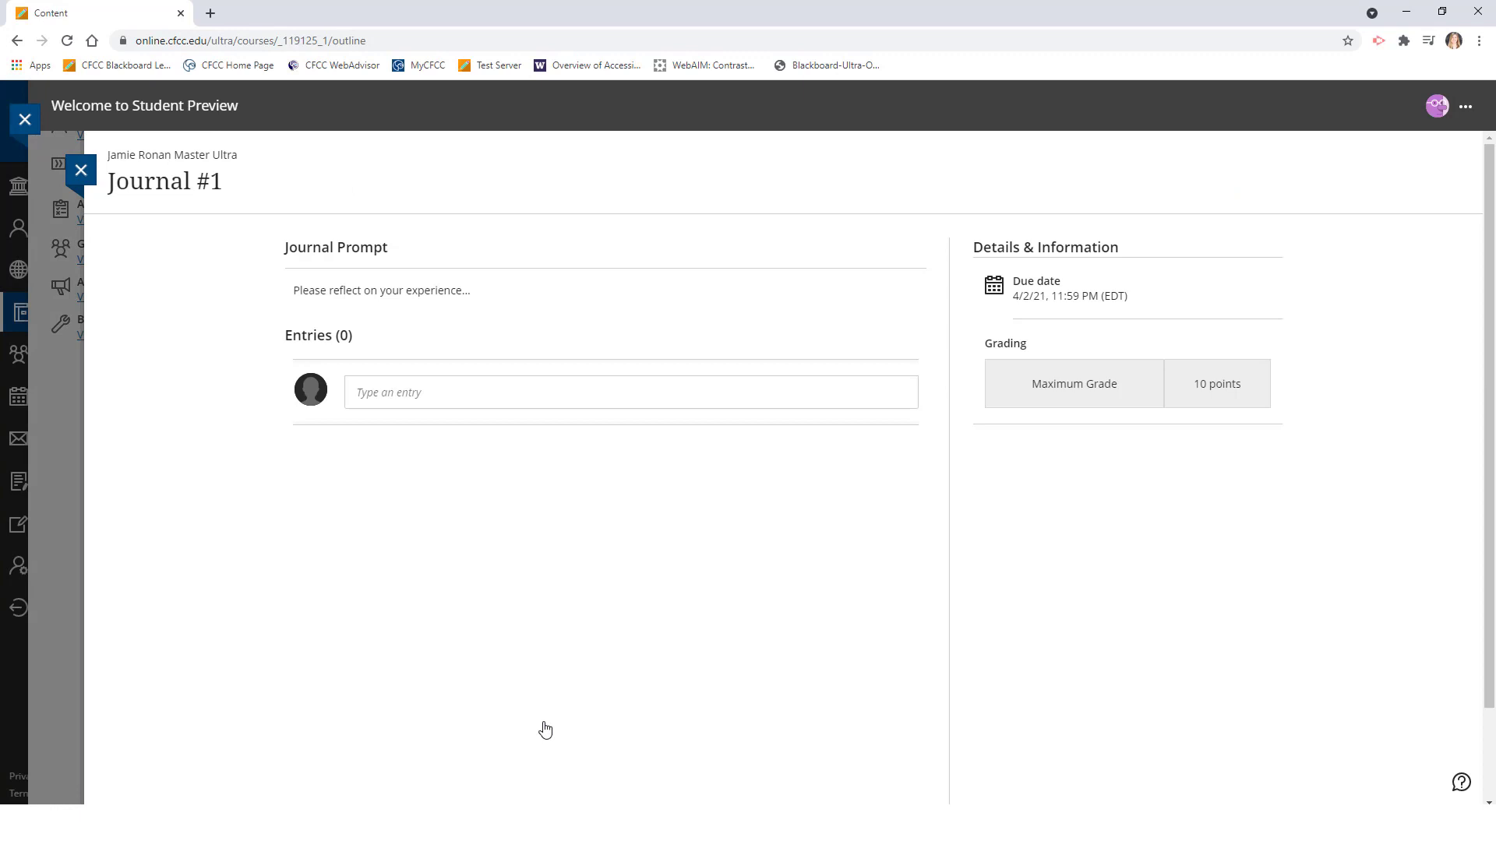
left_click(462, 395)
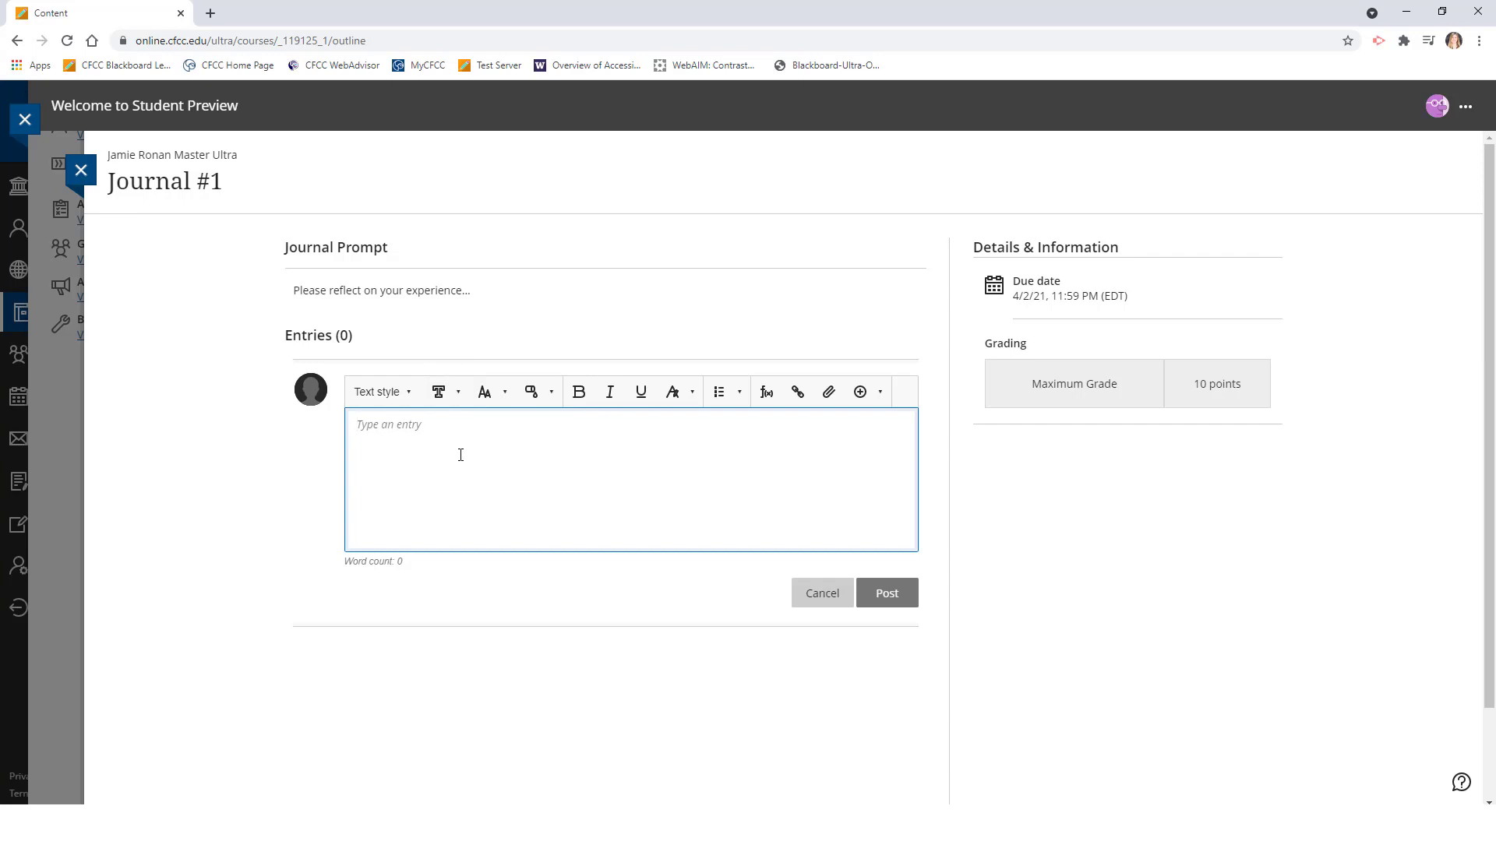
type("Response...")
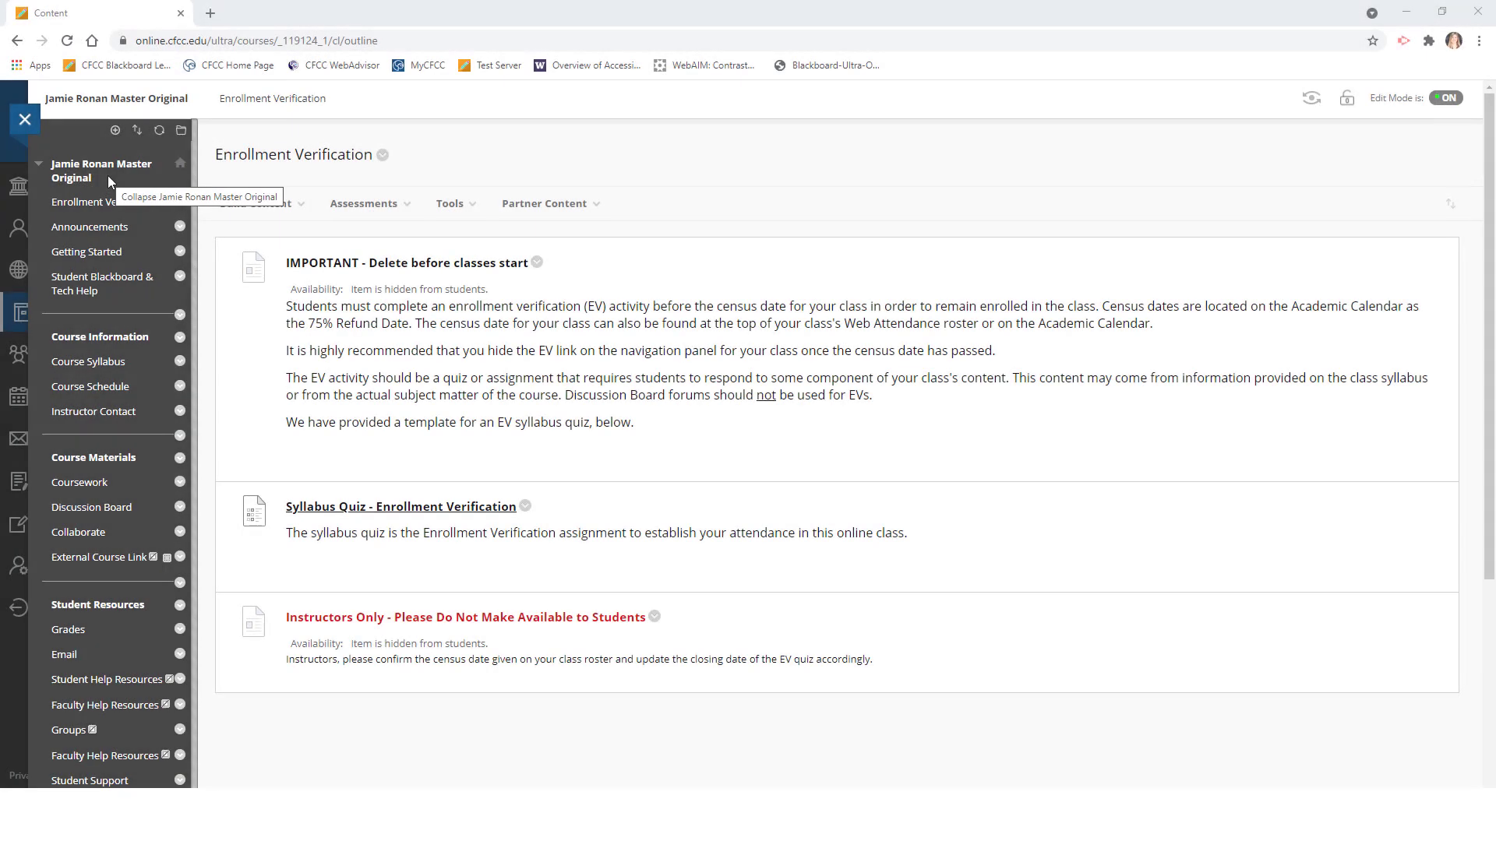
Open the Journals tool from the Original course's list of course tools.
scroll(109, 181, "down", 4)
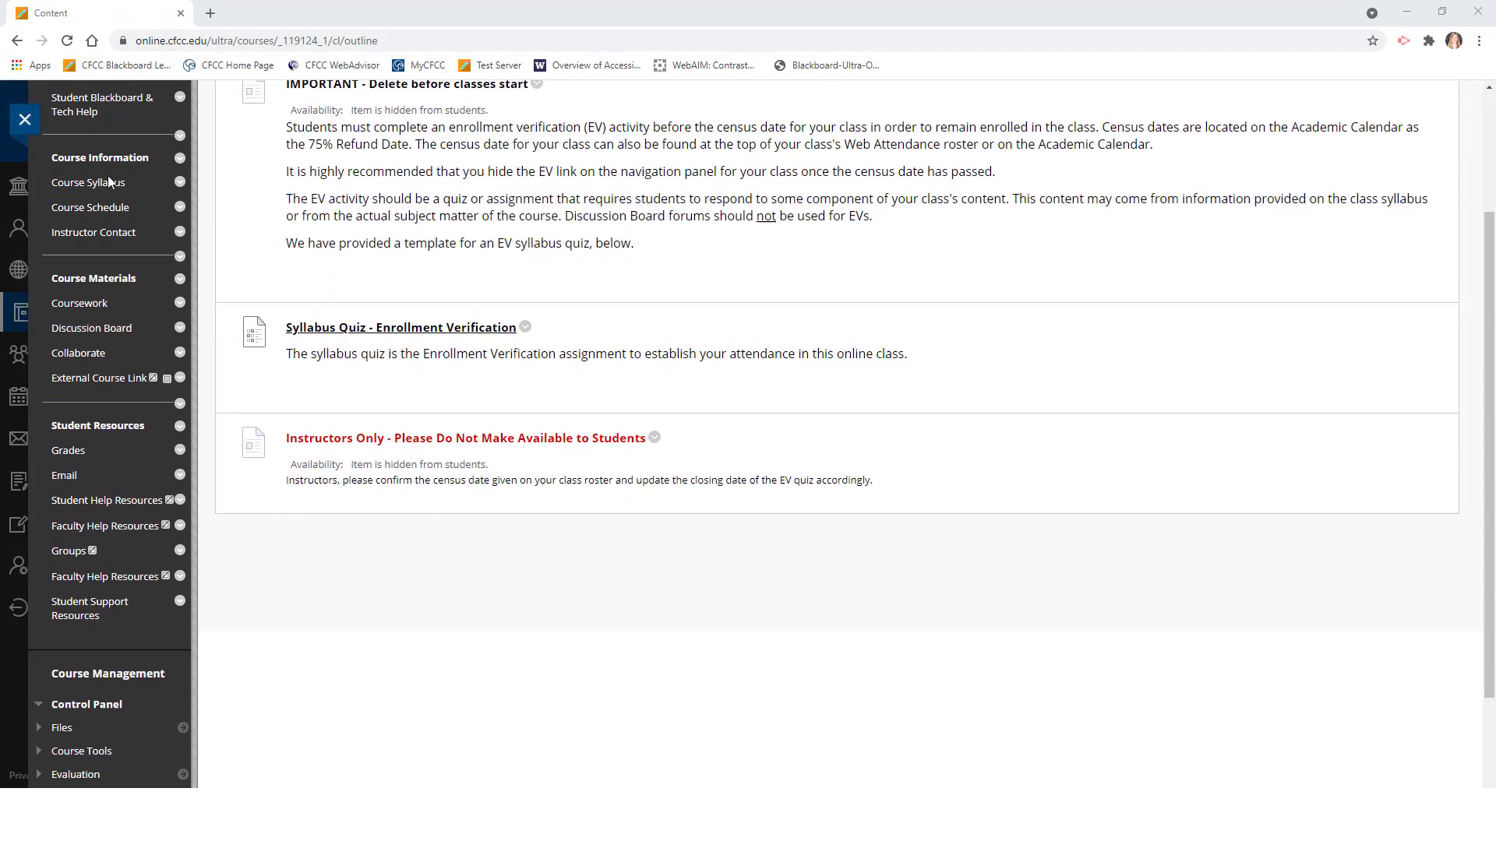
scroll(106, 197, "down", 1)
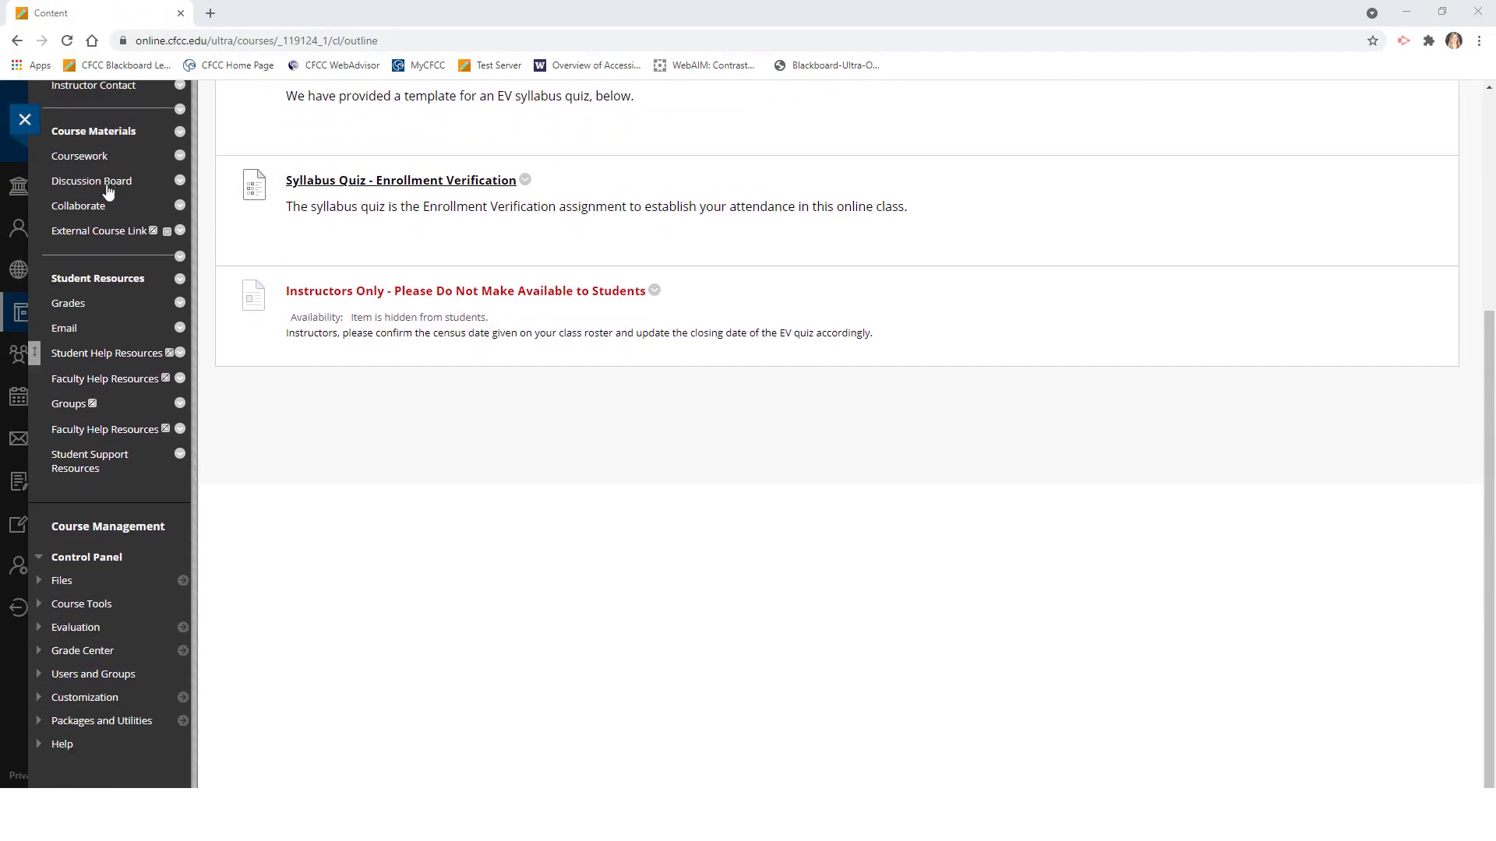
left_click(39, 607)
scroll(40, 608, "down", 2)
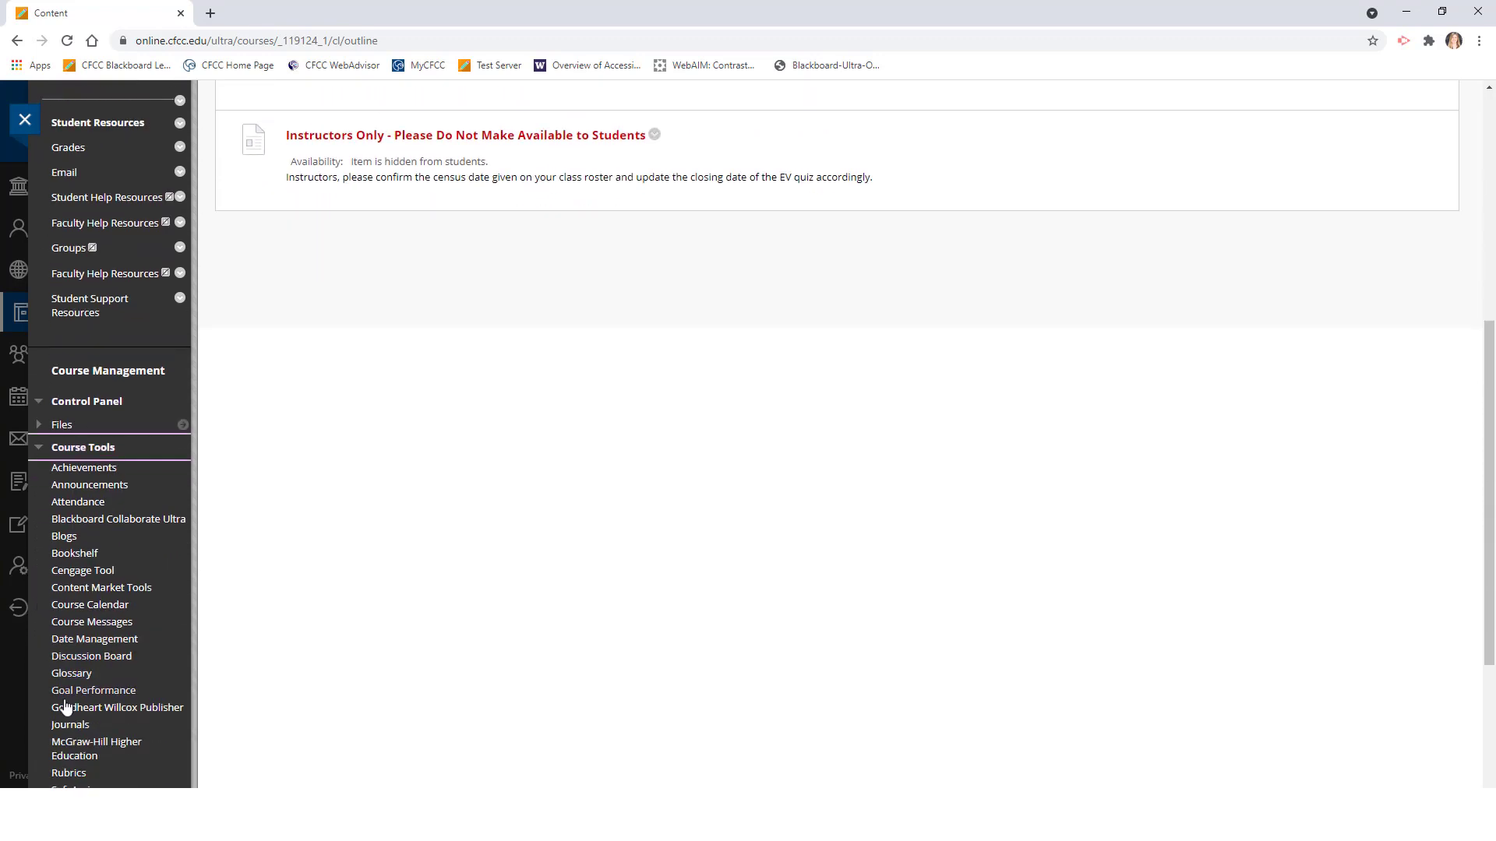
left_click(71, 726)
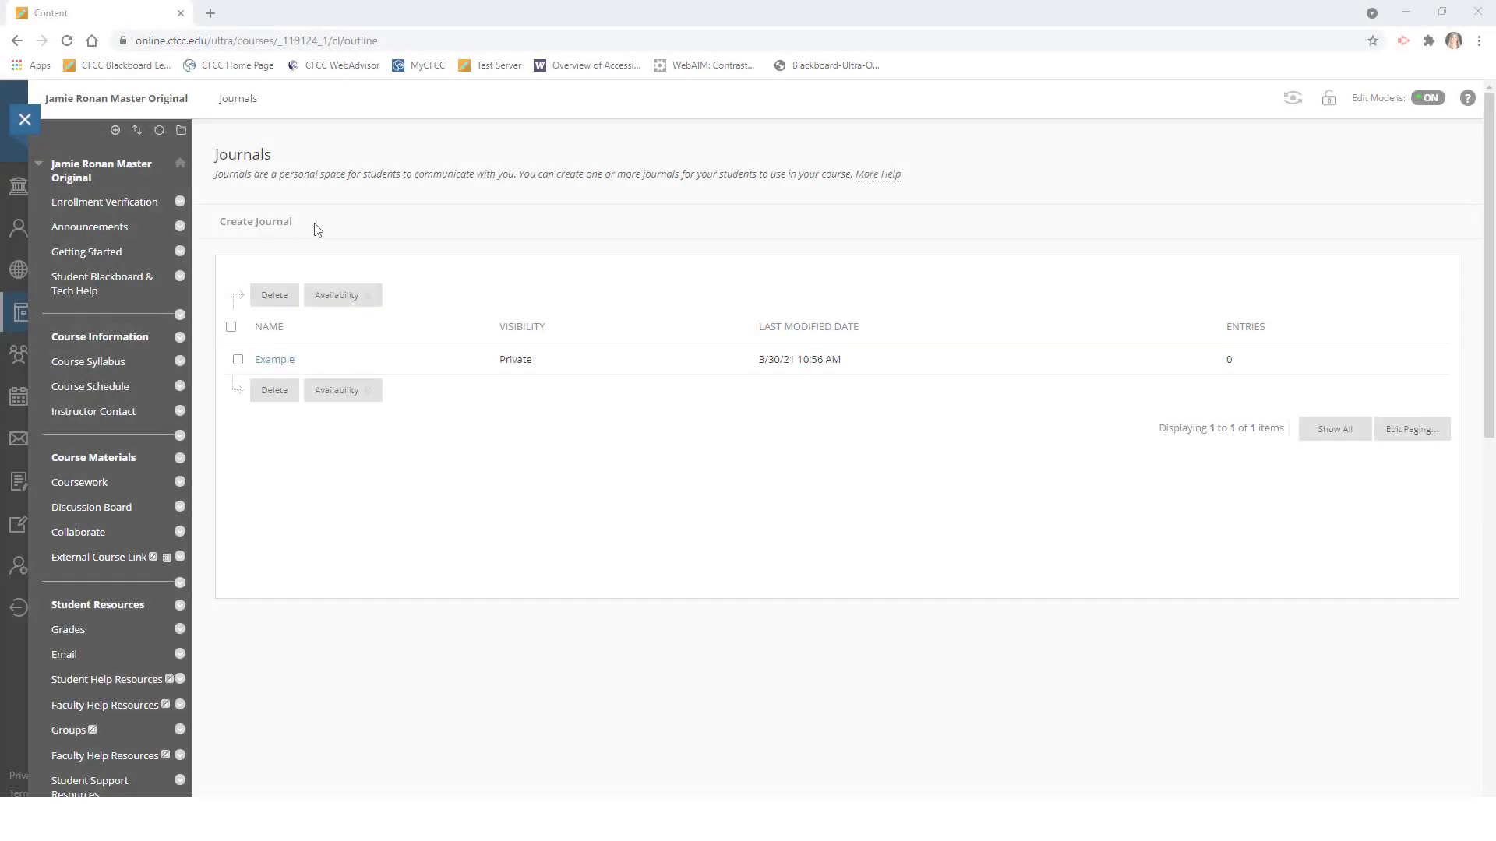
Start a new journal named "Week 1 Journal" with the instructions "Please reflect on this week's field experience at the schools...".
left_click(248, 225)
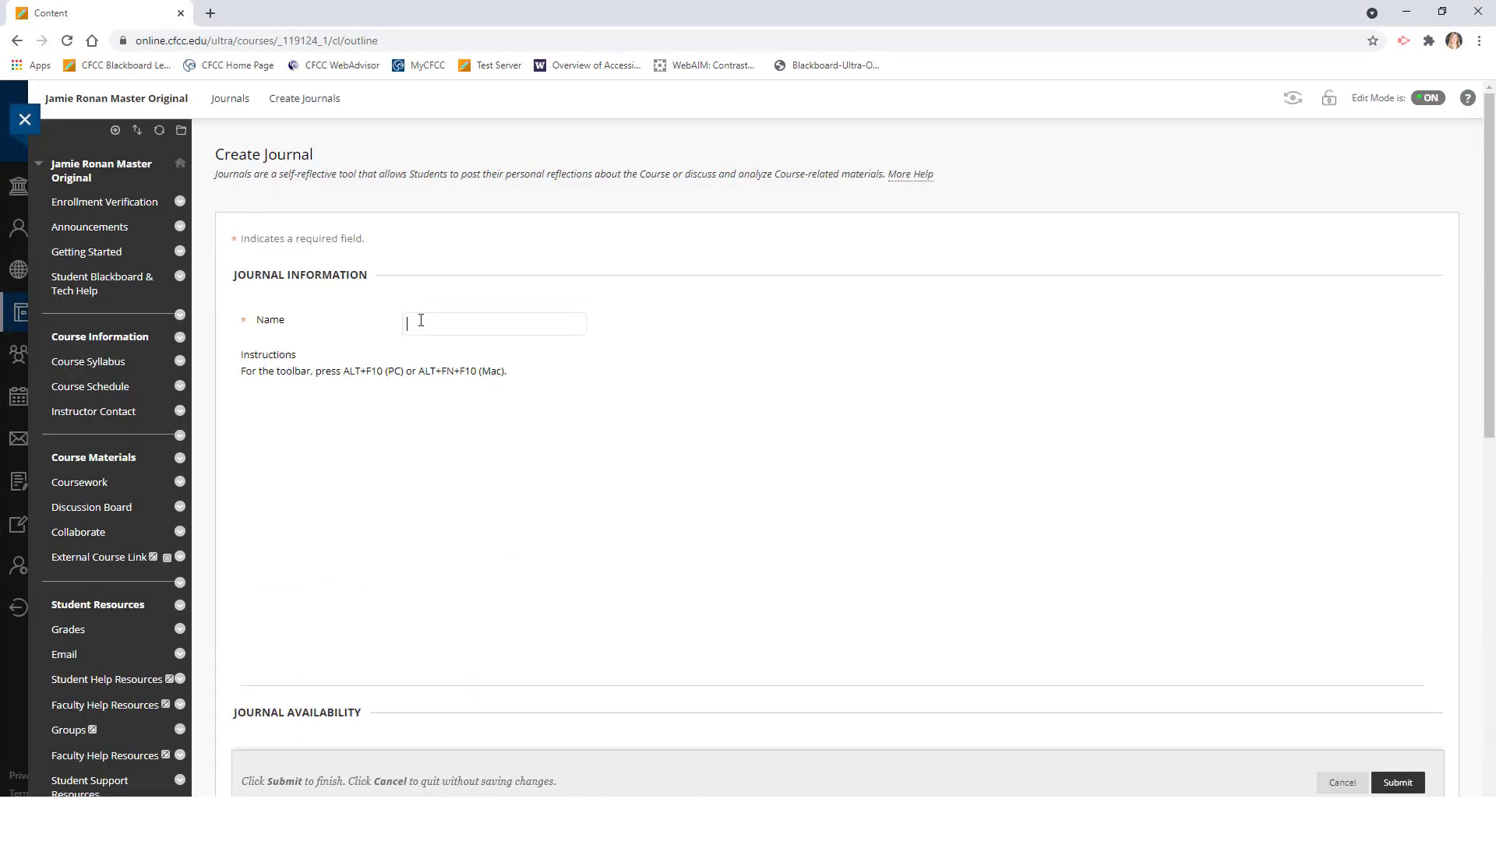
type("Week 1 Journal")
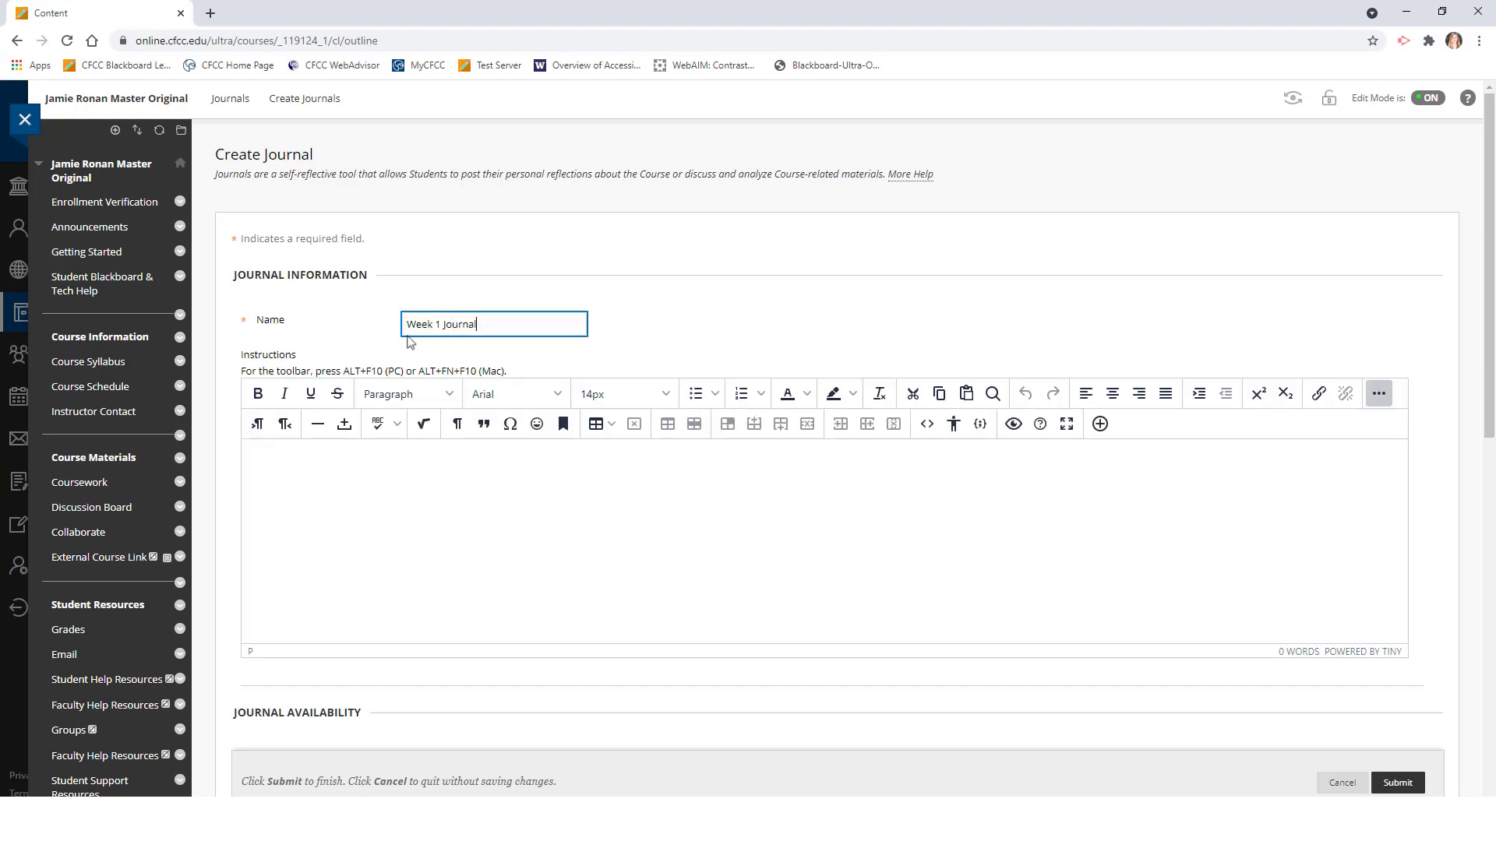
left_click(305, 470)
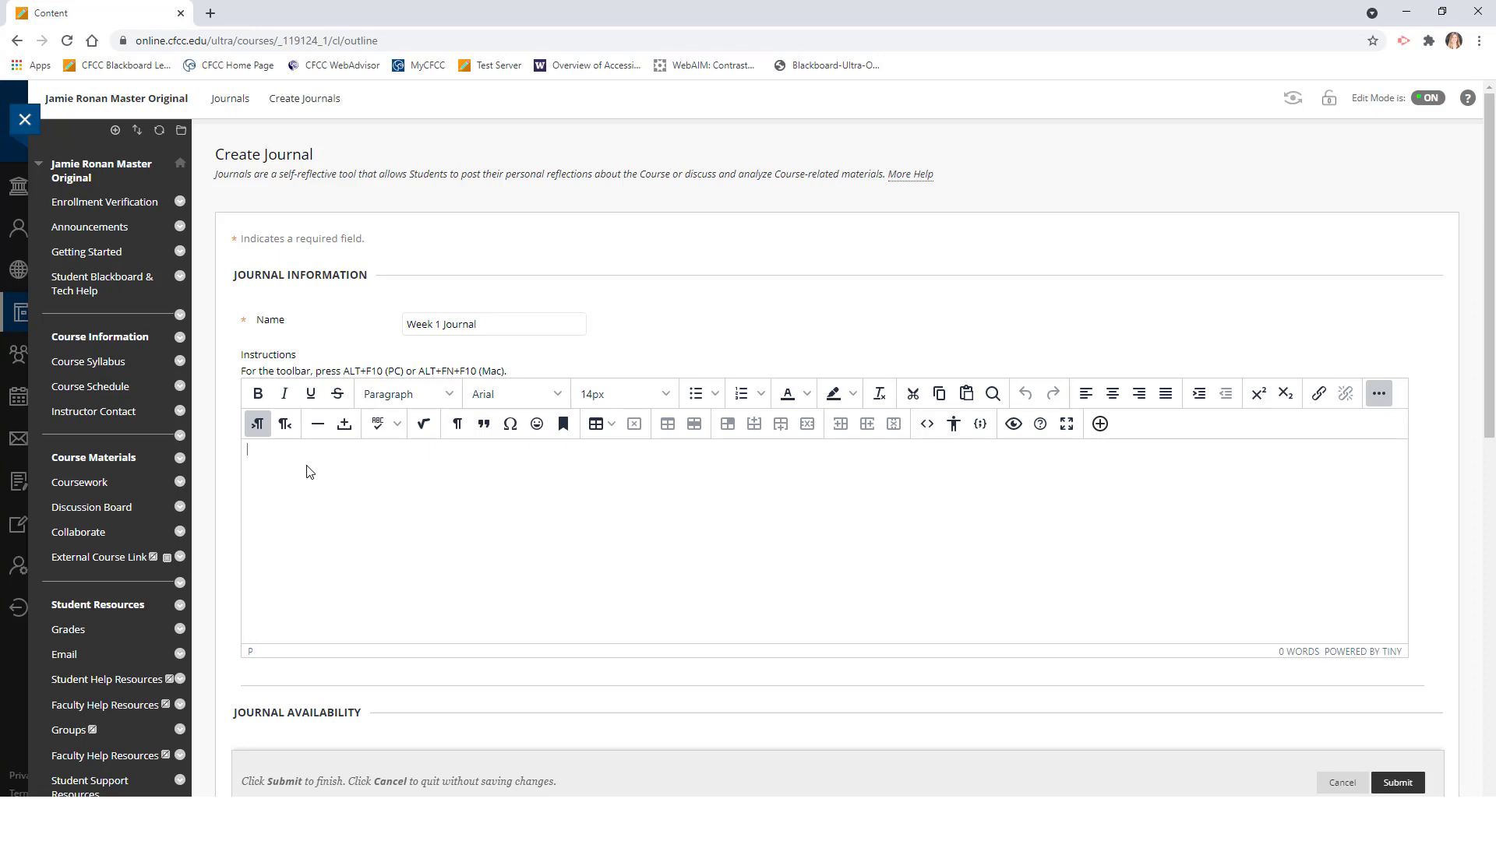
type("Please reflect on this week's field experience ")
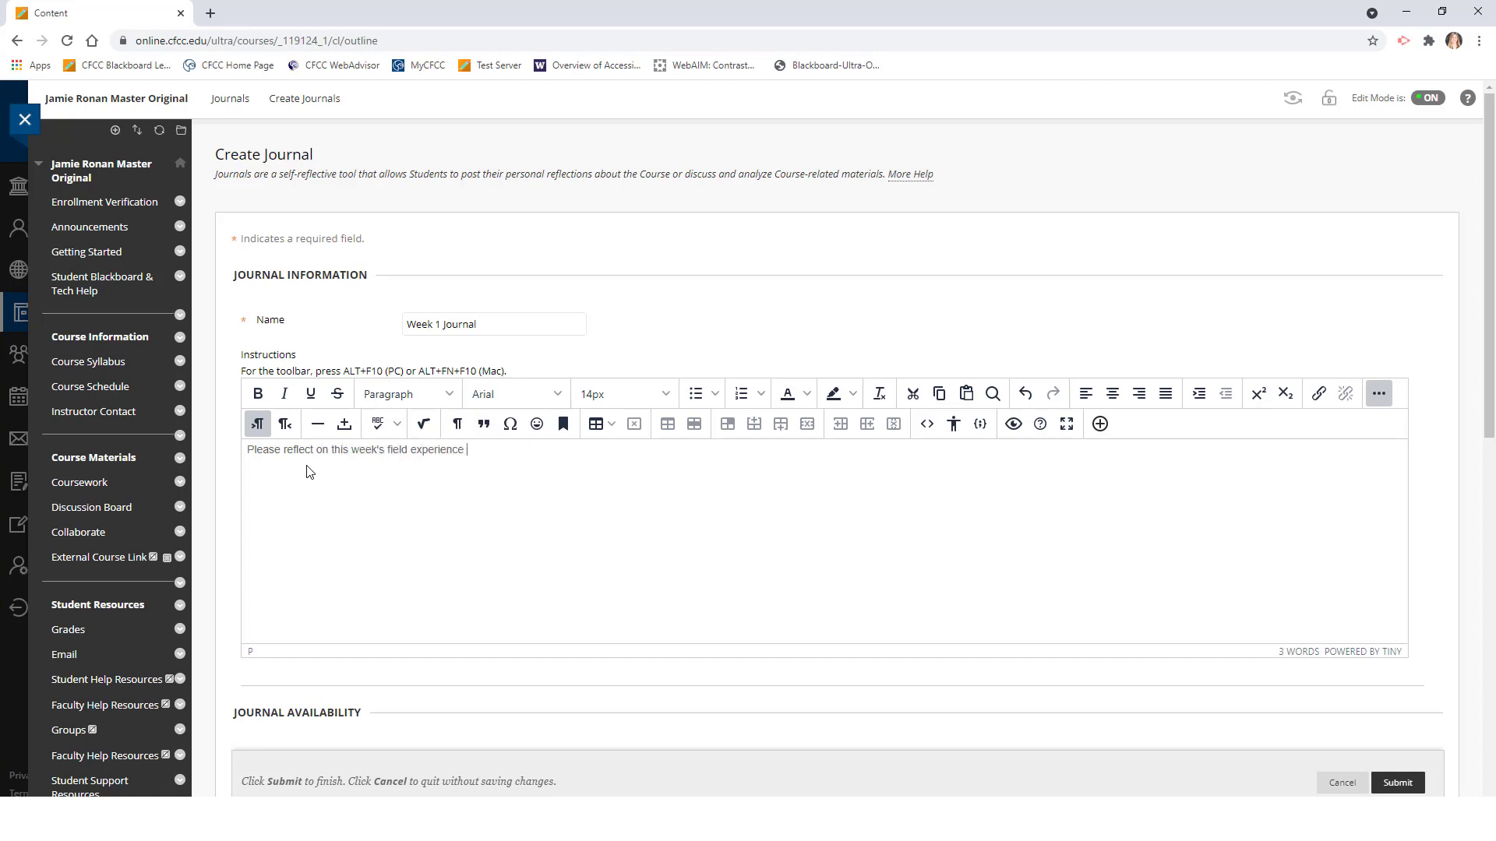
type("at the schools...")
Review the journal's availability, date restriction and entry settings, trying the Permit Course Users to View Journal option and leaving it off.
scroll(420, 499, "down", 4)
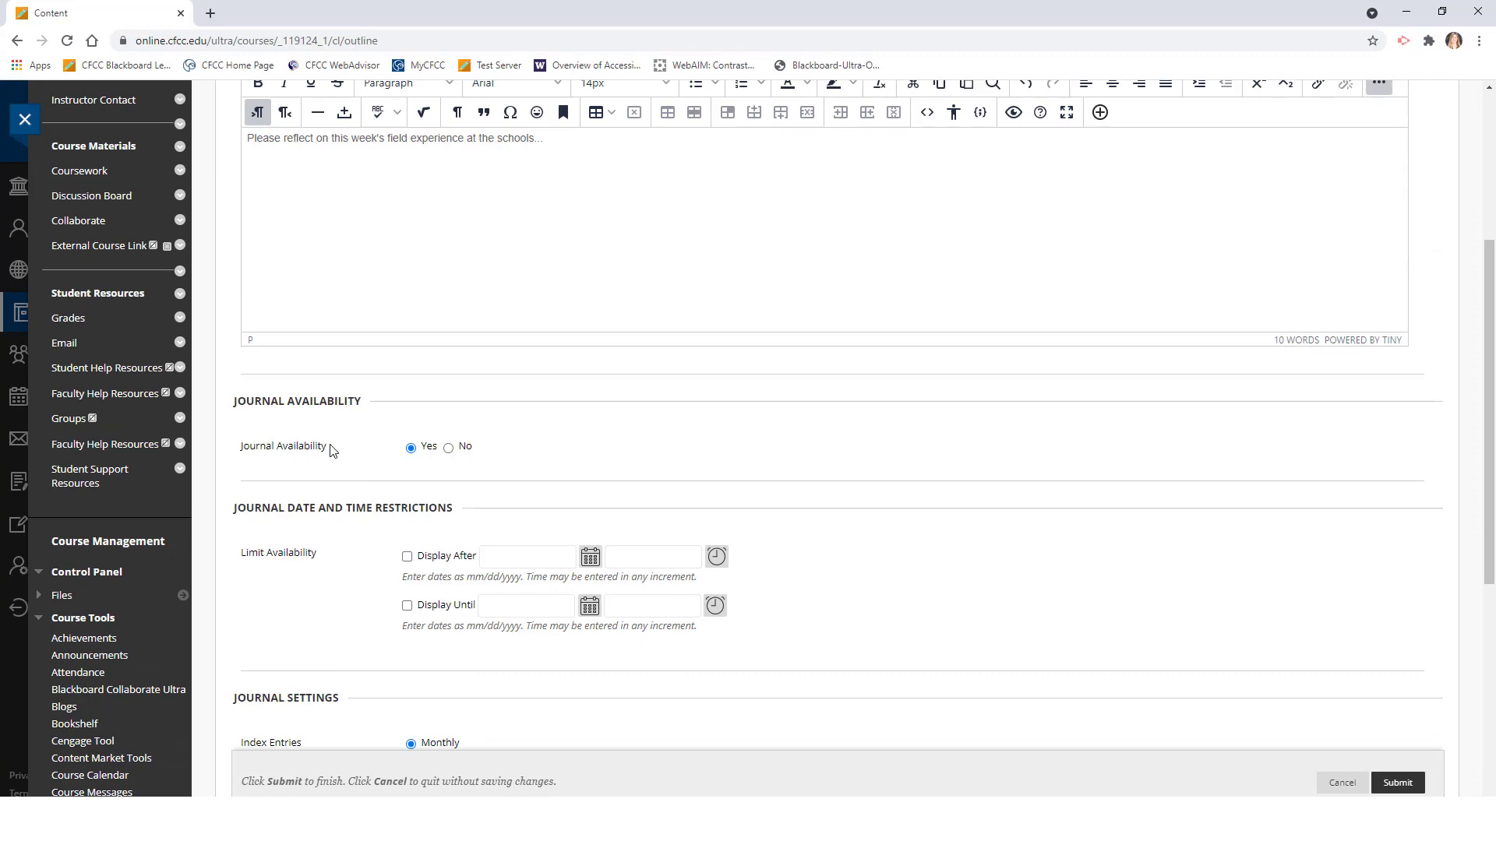
scroll(331, 450, "down", 2)
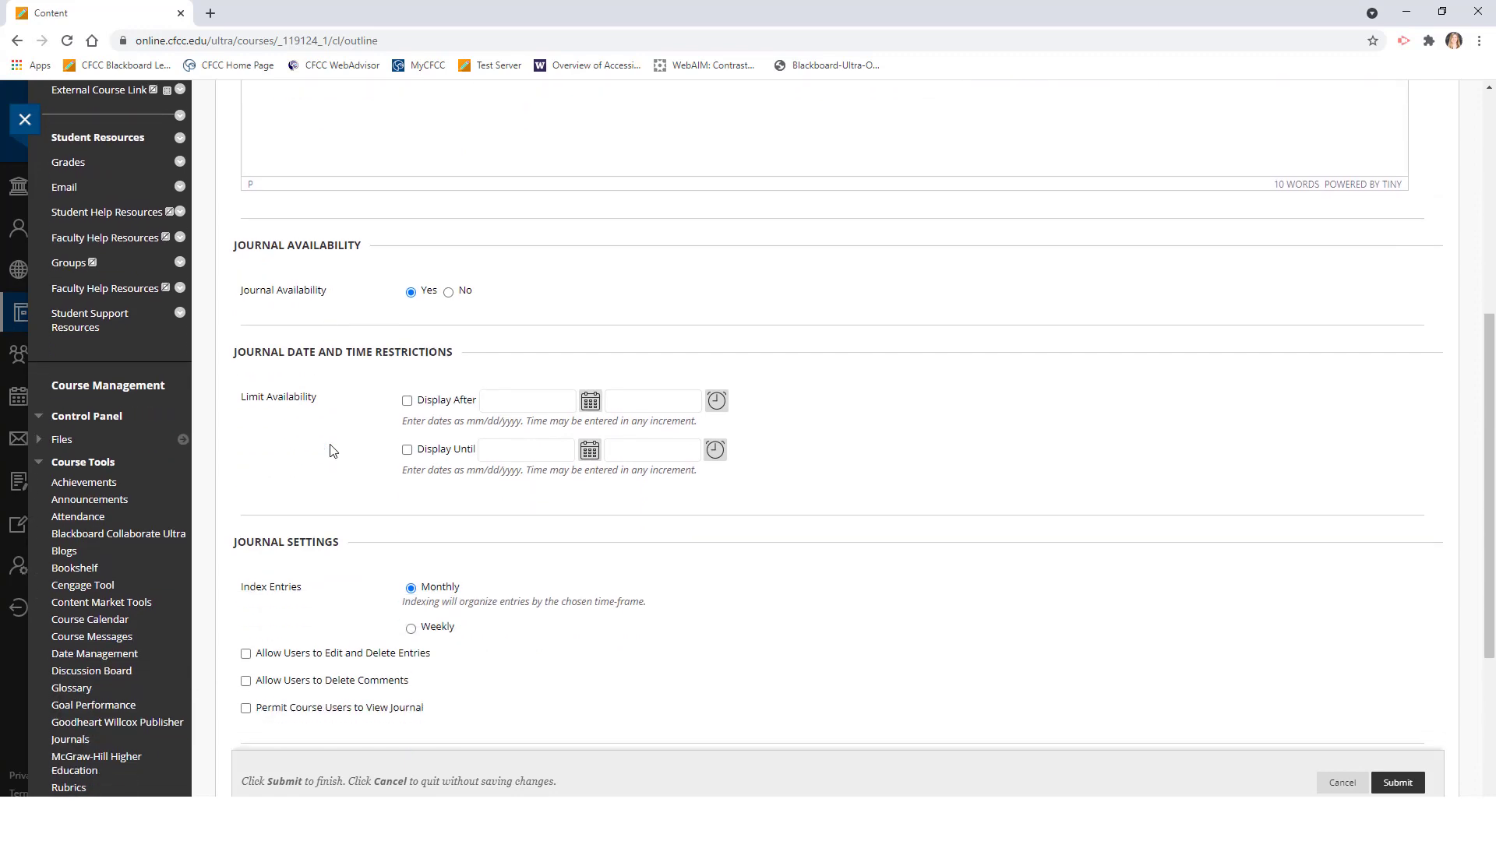
scroll(331, 450, "down", 3)
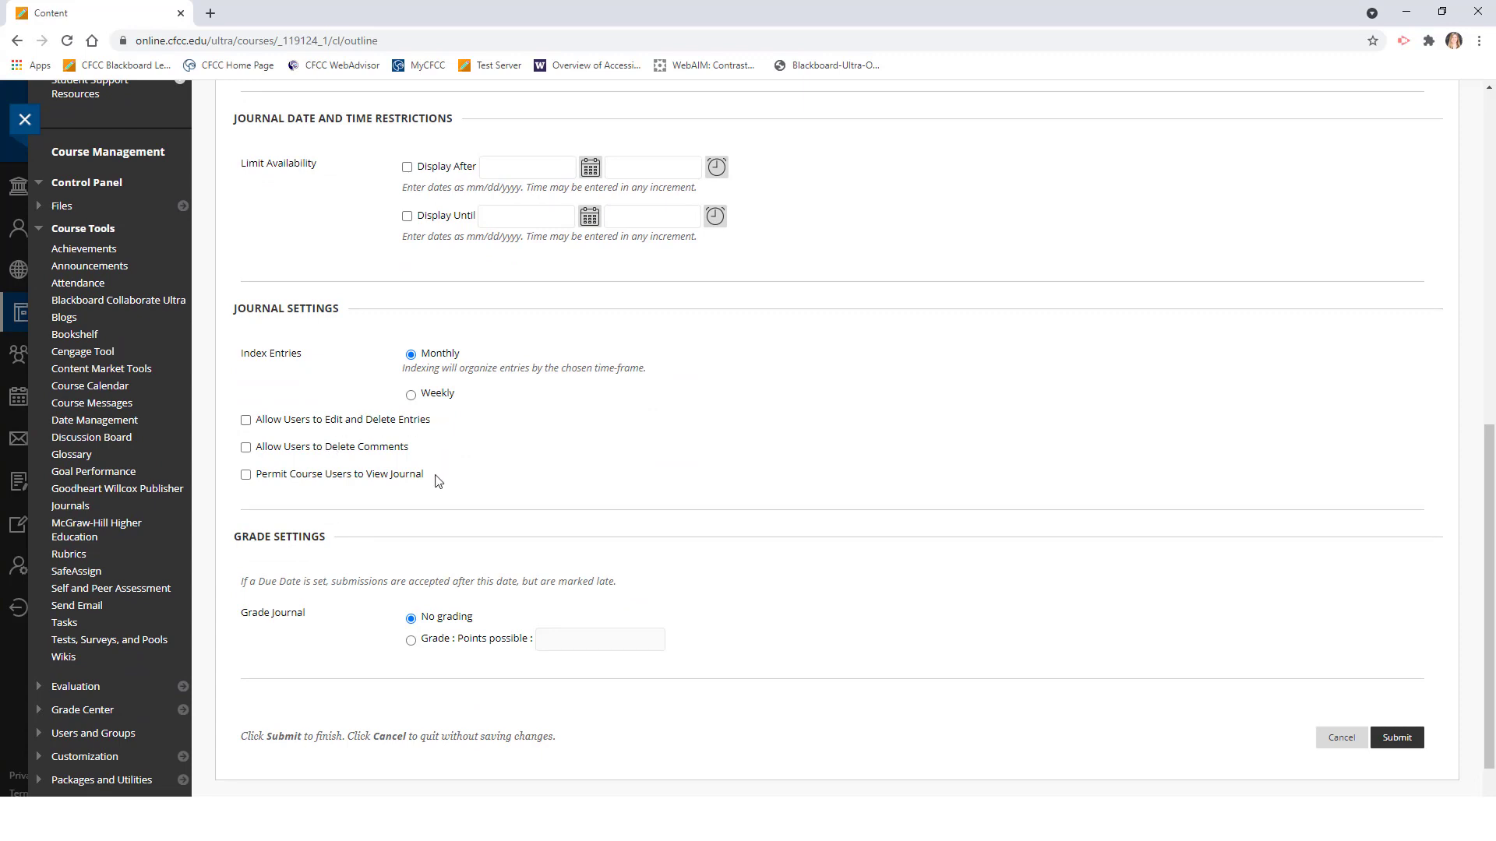
left_click(245, 476)
left_click(245, 477)
scroll(432, 482, "down", 1)
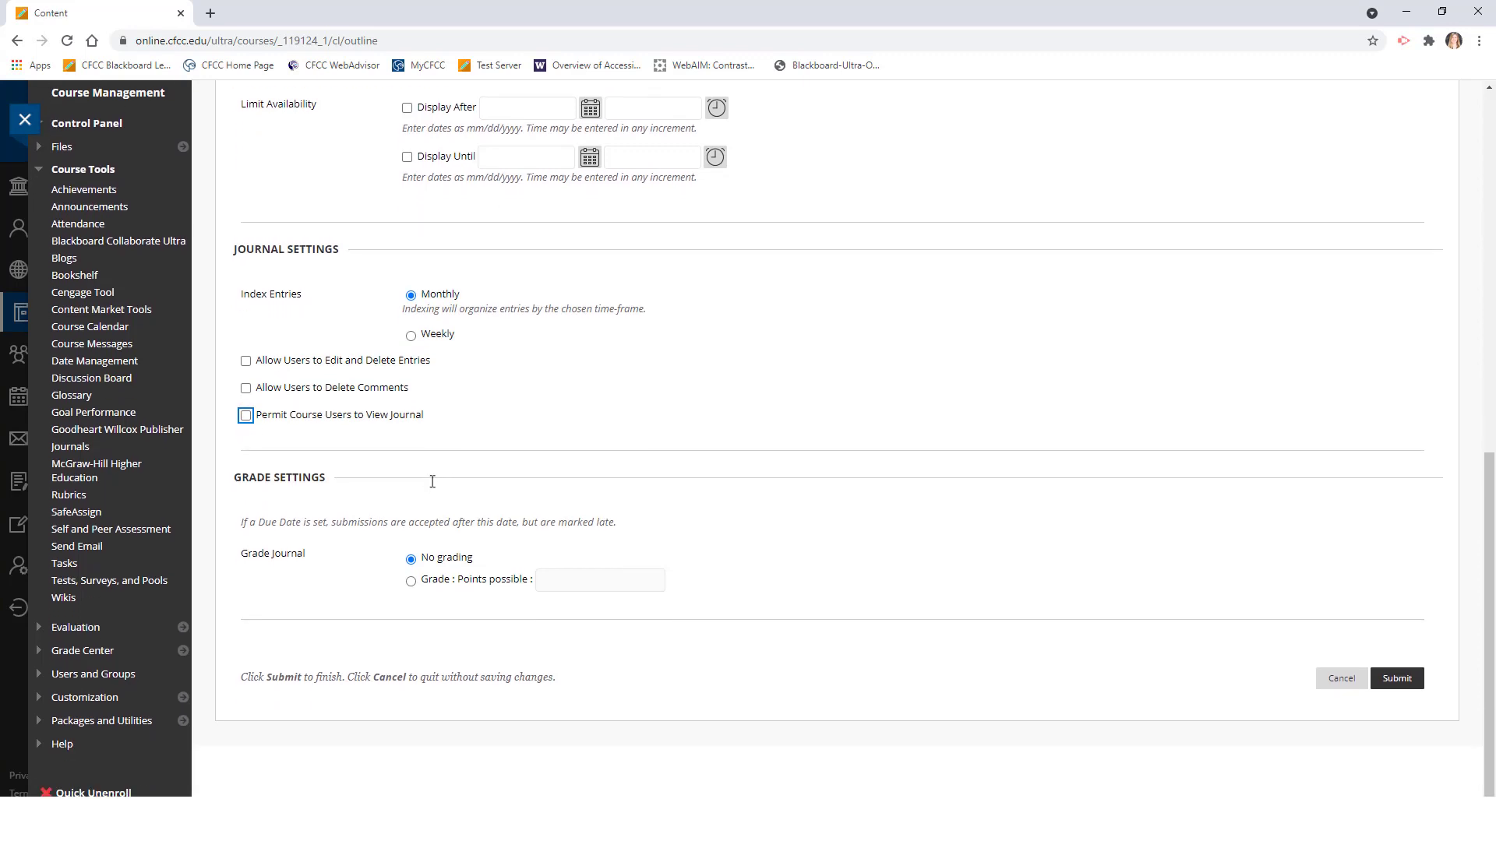
Make the journal graded with 10 points possible and keep the "needs grading" status after every 1 entry.
left_click(412, 585)
left_click(557, 582)
type("1")
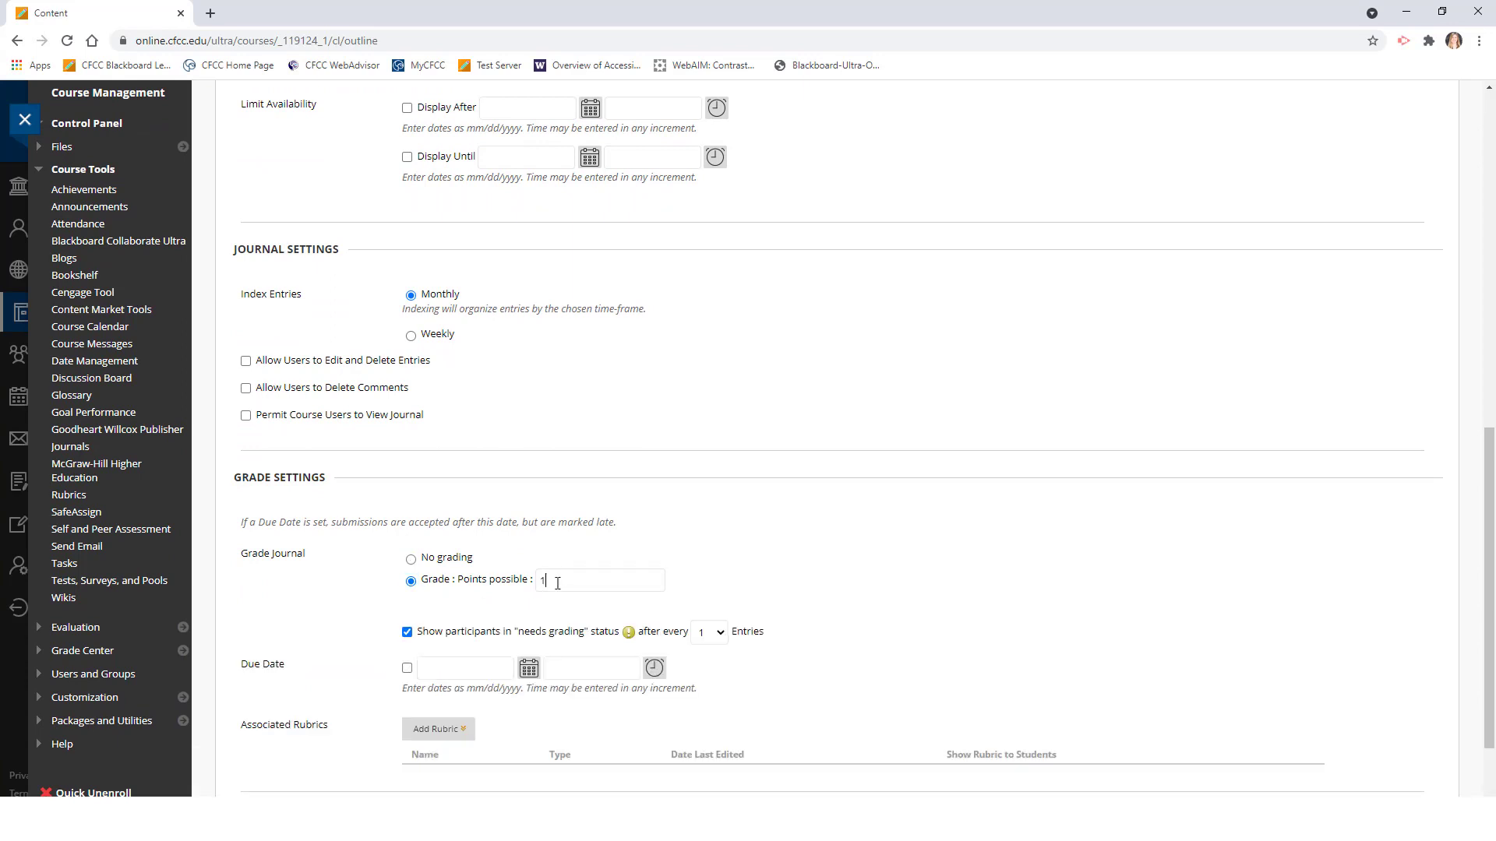
type("0")
scroll(554, 607, "down", 2)
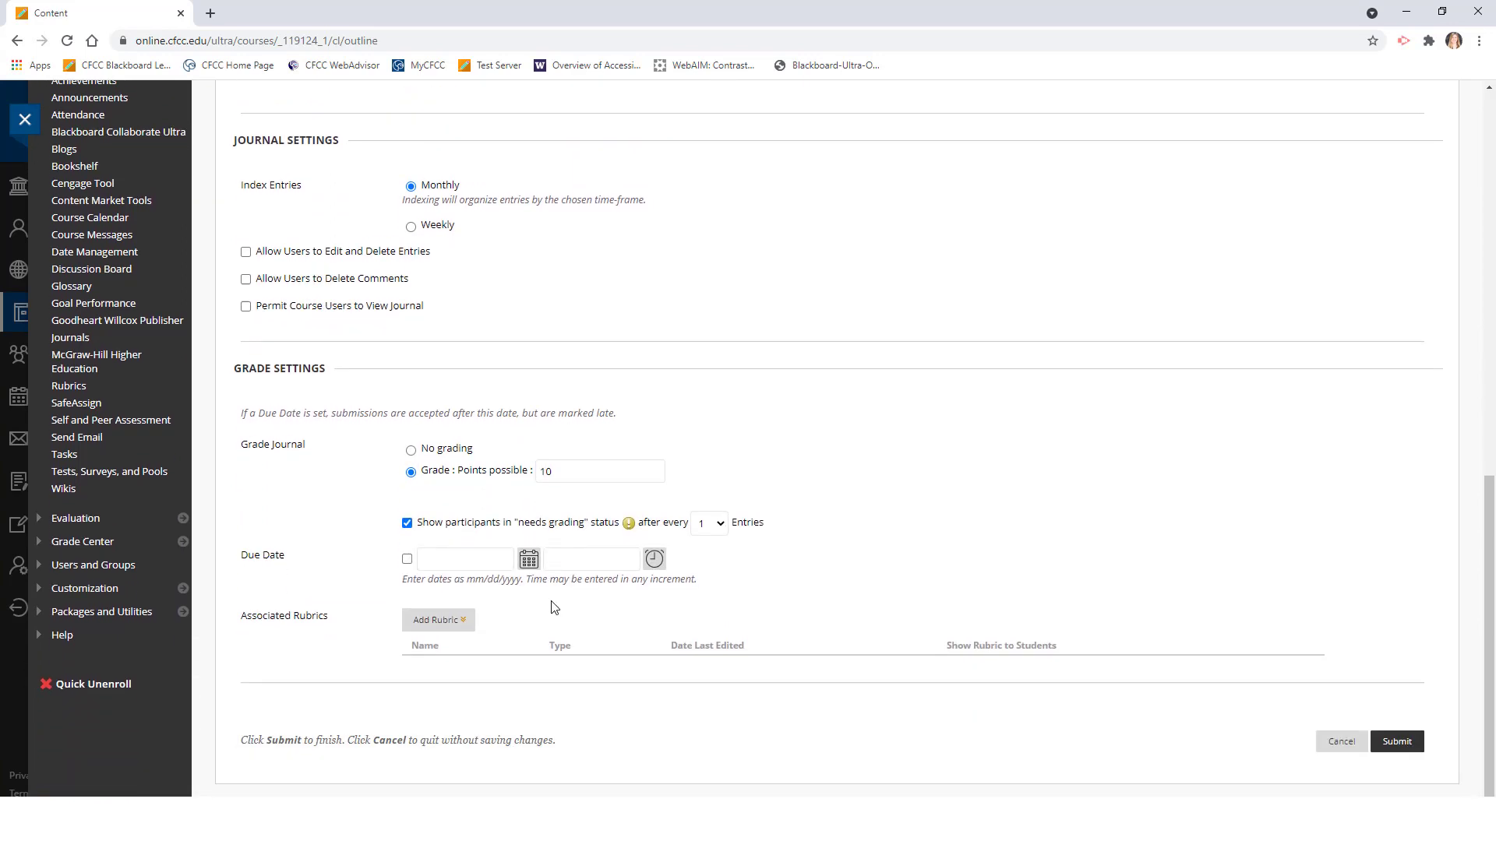
left_click(720, 525)
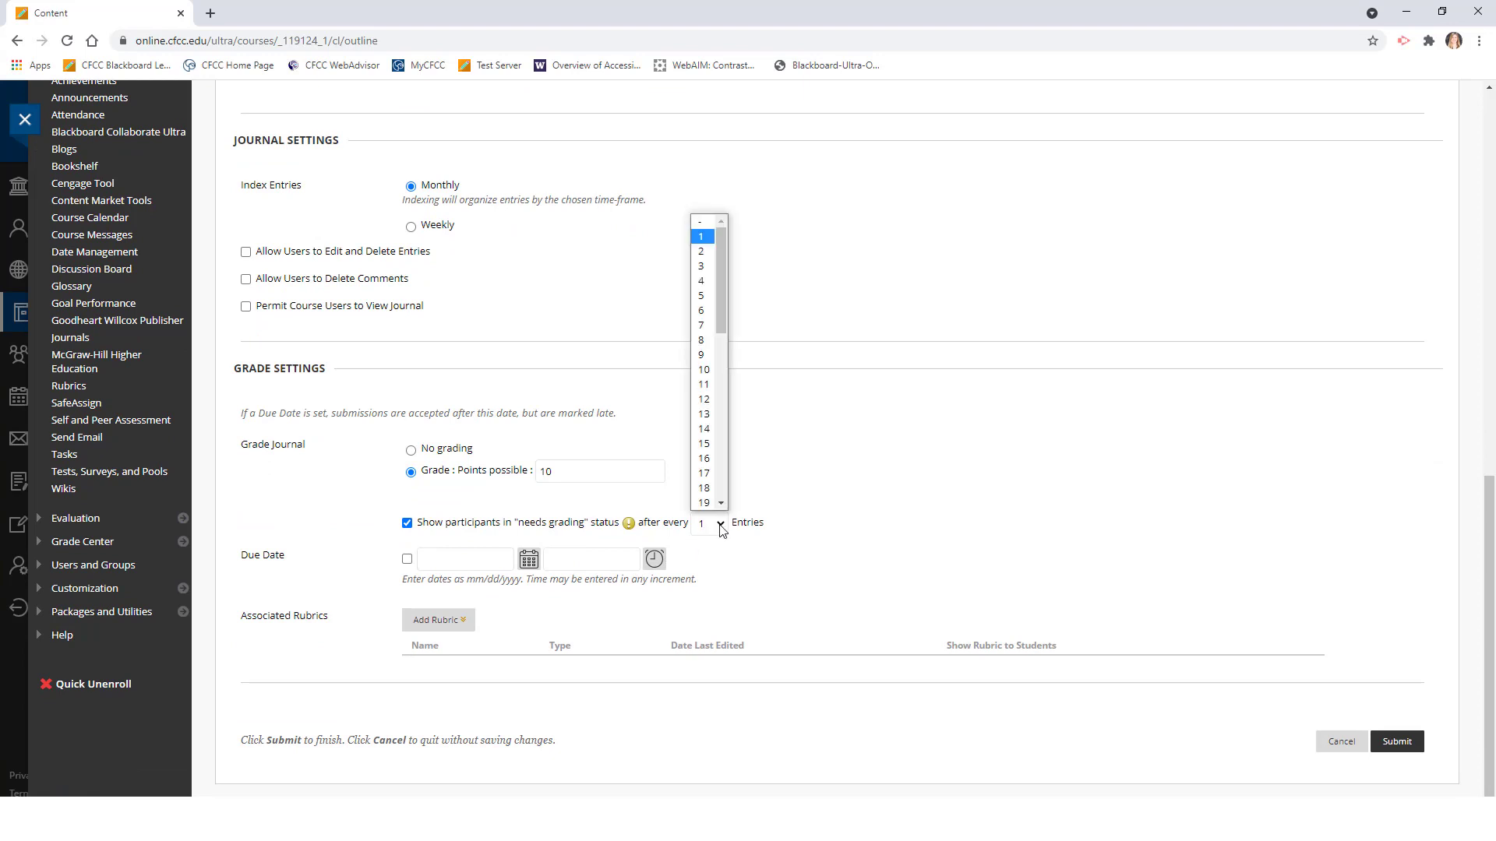
left_click(720, 524)
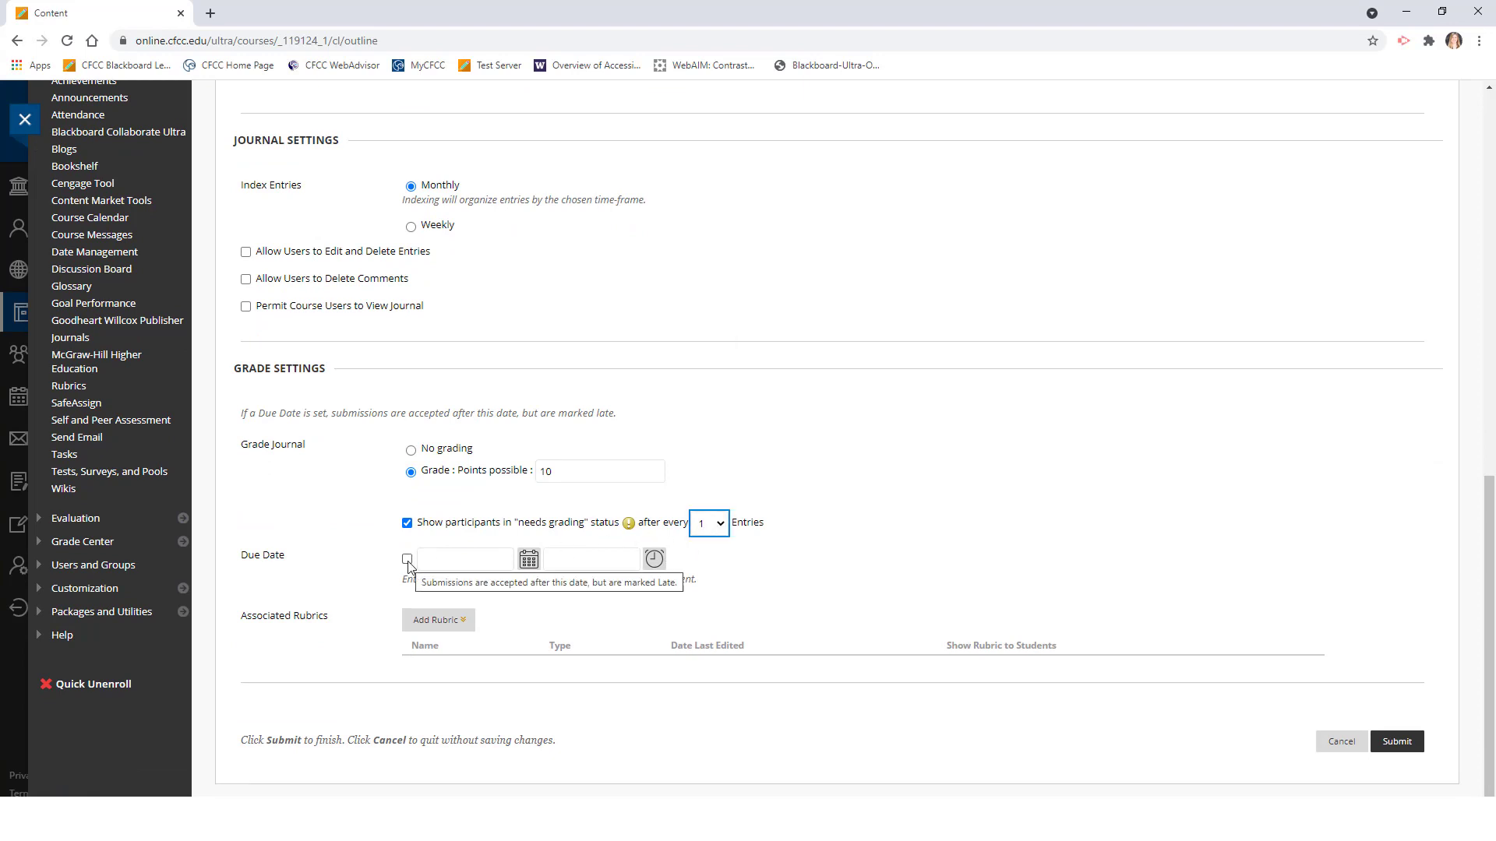
Enable the journal's due date of 03/30/2021 and choose a due time.
left_click(406, 559)
left_click(650, 569)
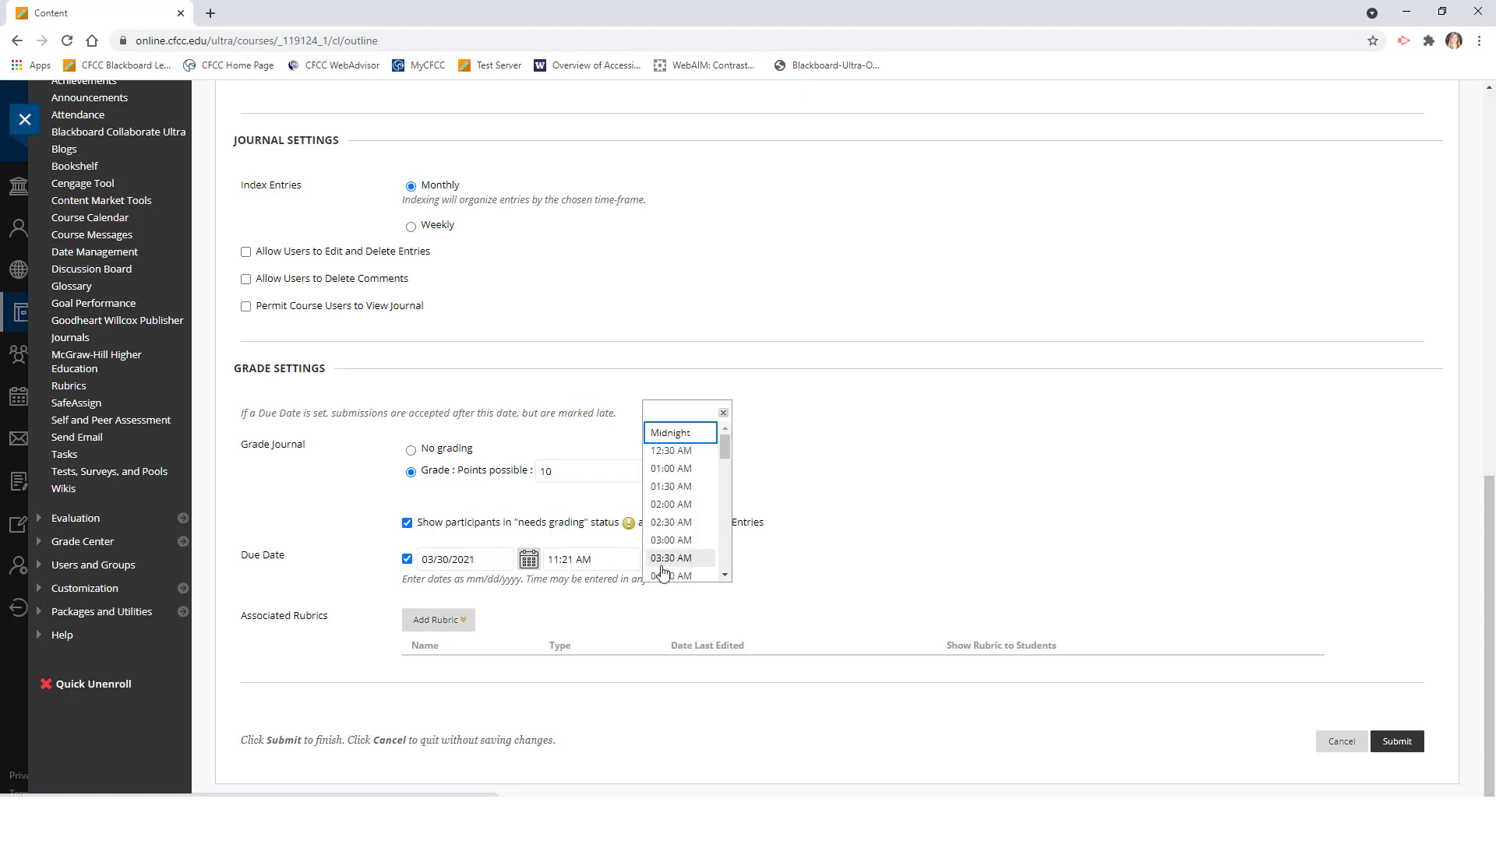
scroll(709, 530, "down", 10)
left_click(710, 575)
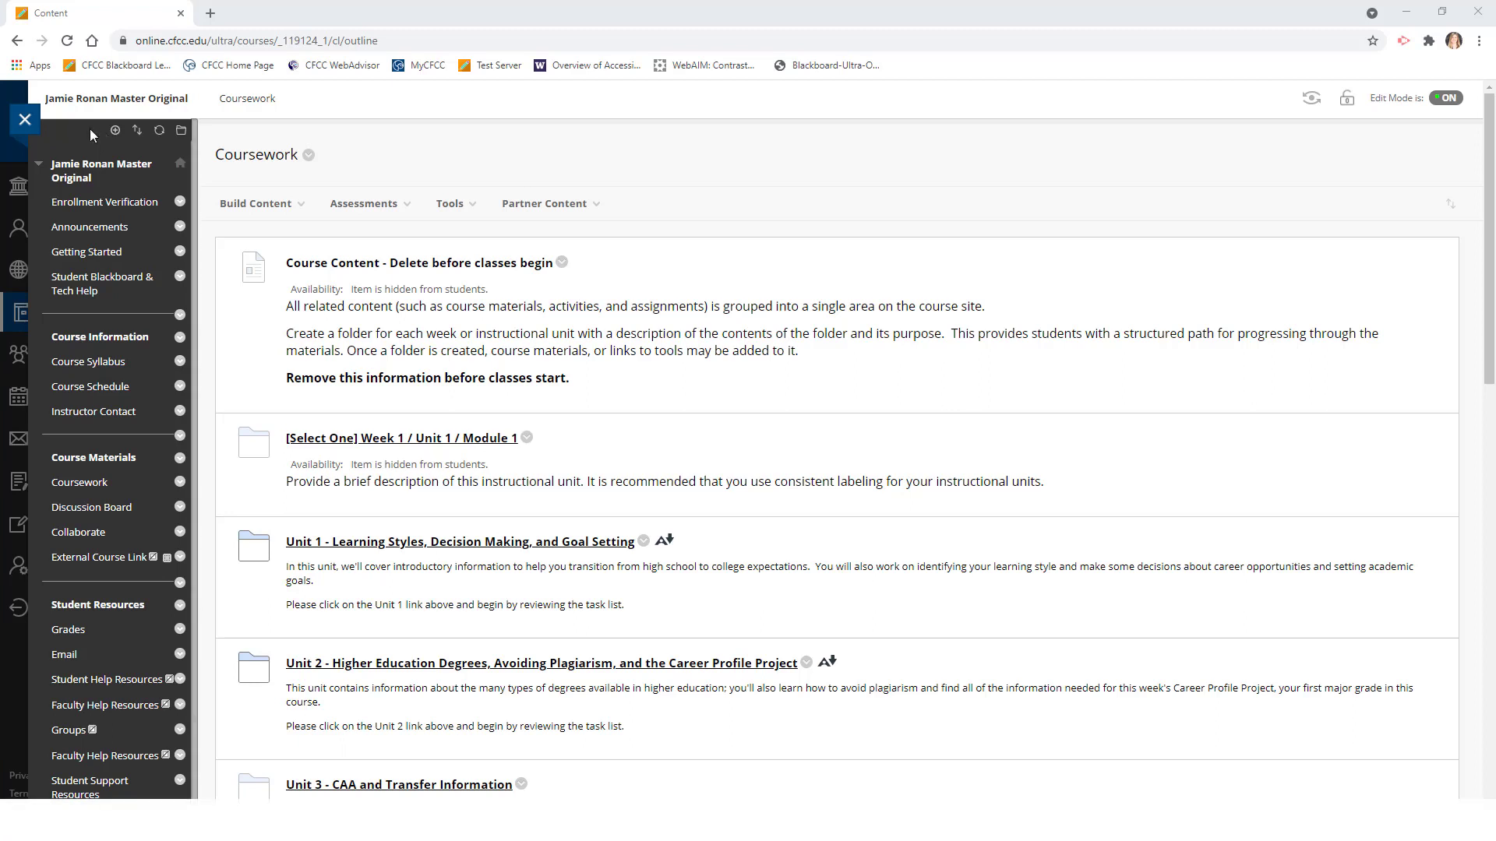
Start a new course menu tool link named "Journals" and set its type to Journals.
left_click(116, 130)
left_click(158, 227)
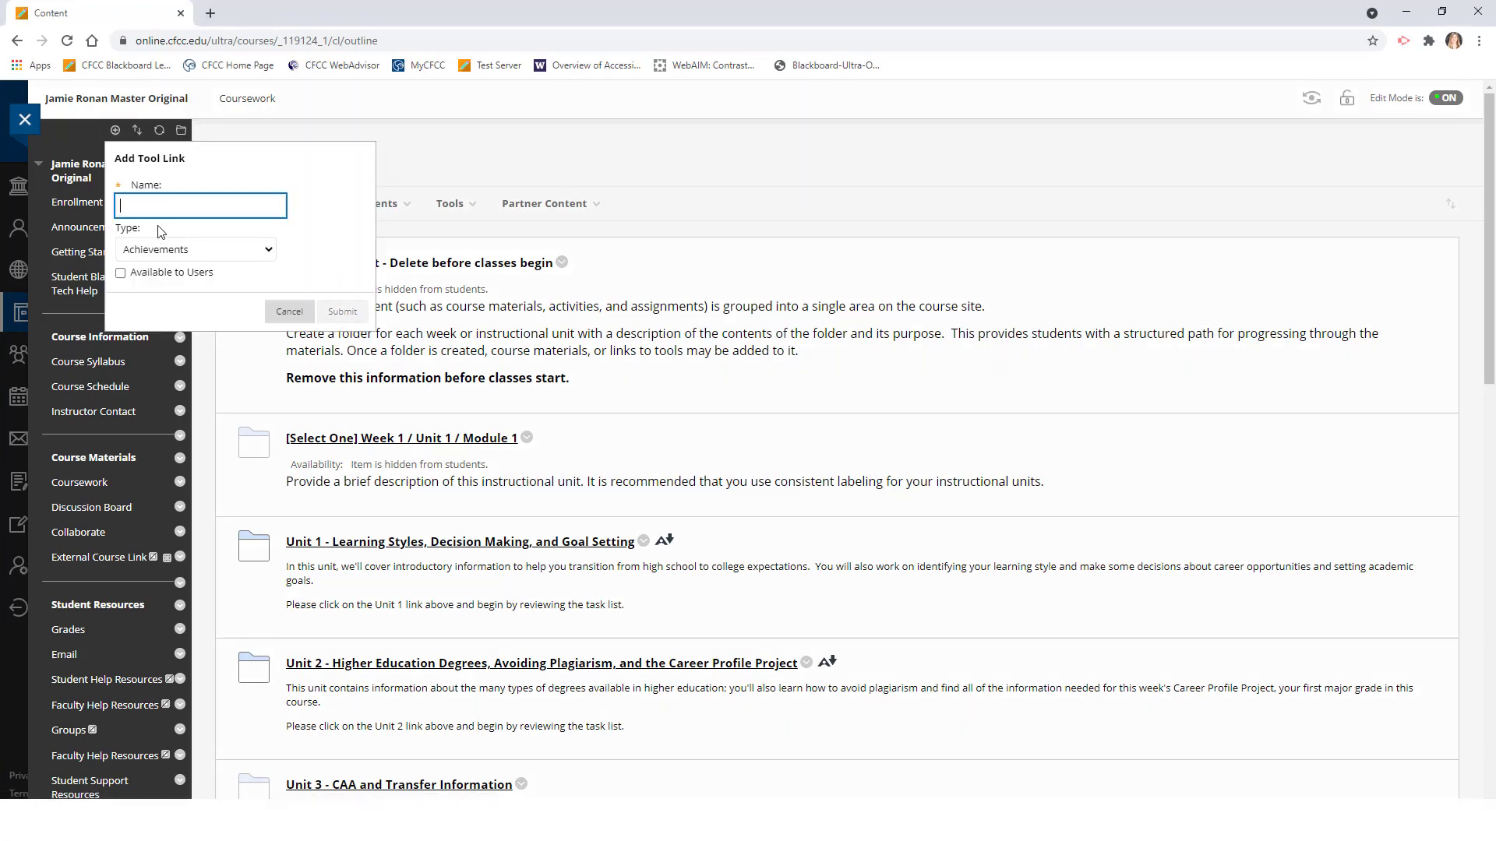
type("Jour")
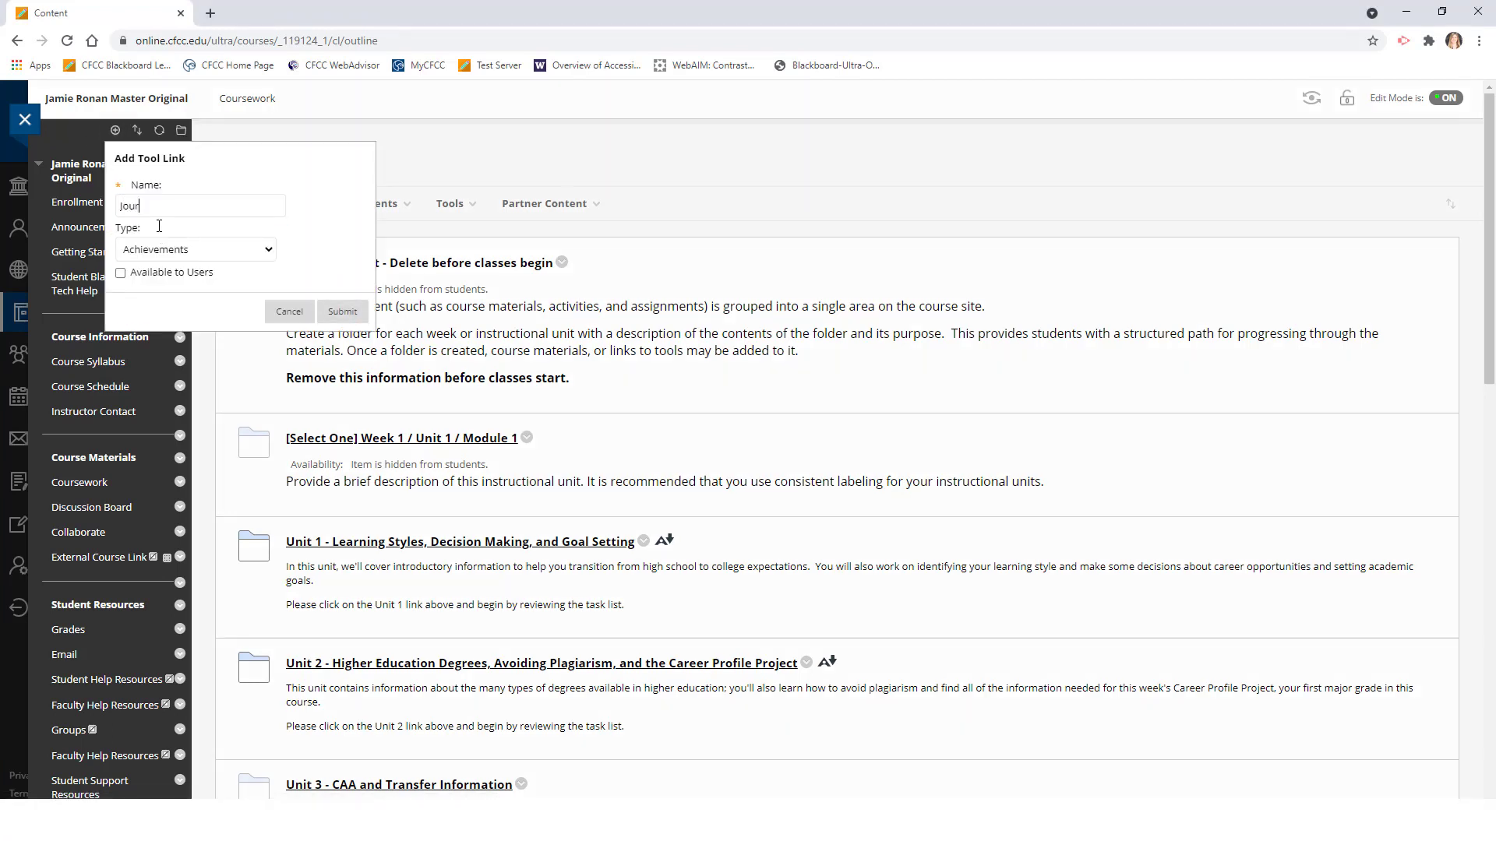
type("nals")
left_click(267, 251)
key("Down")
key("Down")
key("Down")
key("Down")
key("Down")
key("Down")
key("Down")
key("Down")
key("Down")
key("Down")
key("Down")
key("Down")
key("Down")
key("Down")
key("Down")
key("Down")
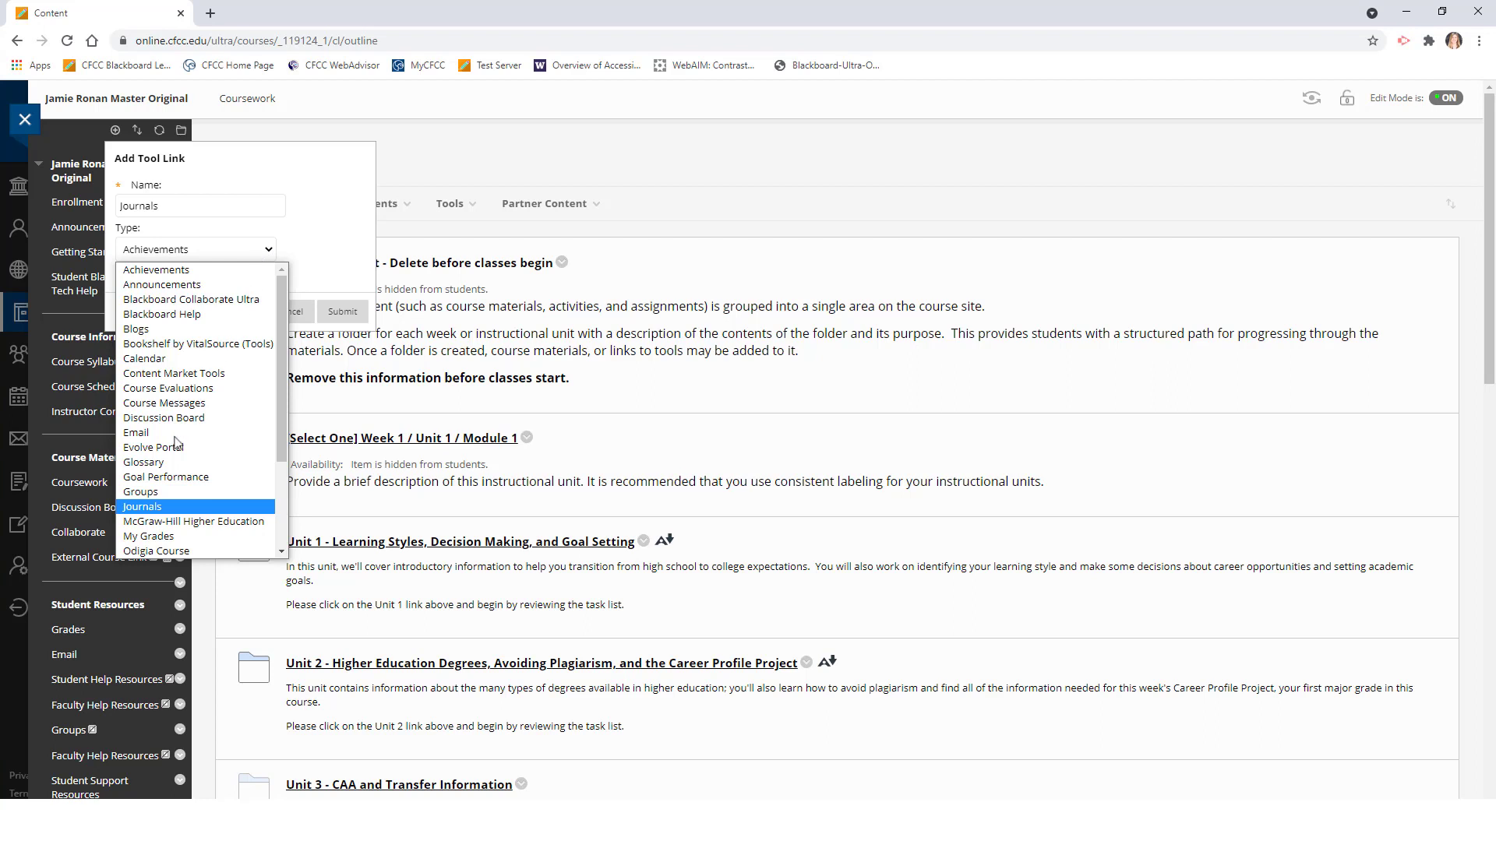
left_click(142, 506)
Make the Journals tool link available to users, submit it and go to its entry in the course menu.
left_click(222, 278)
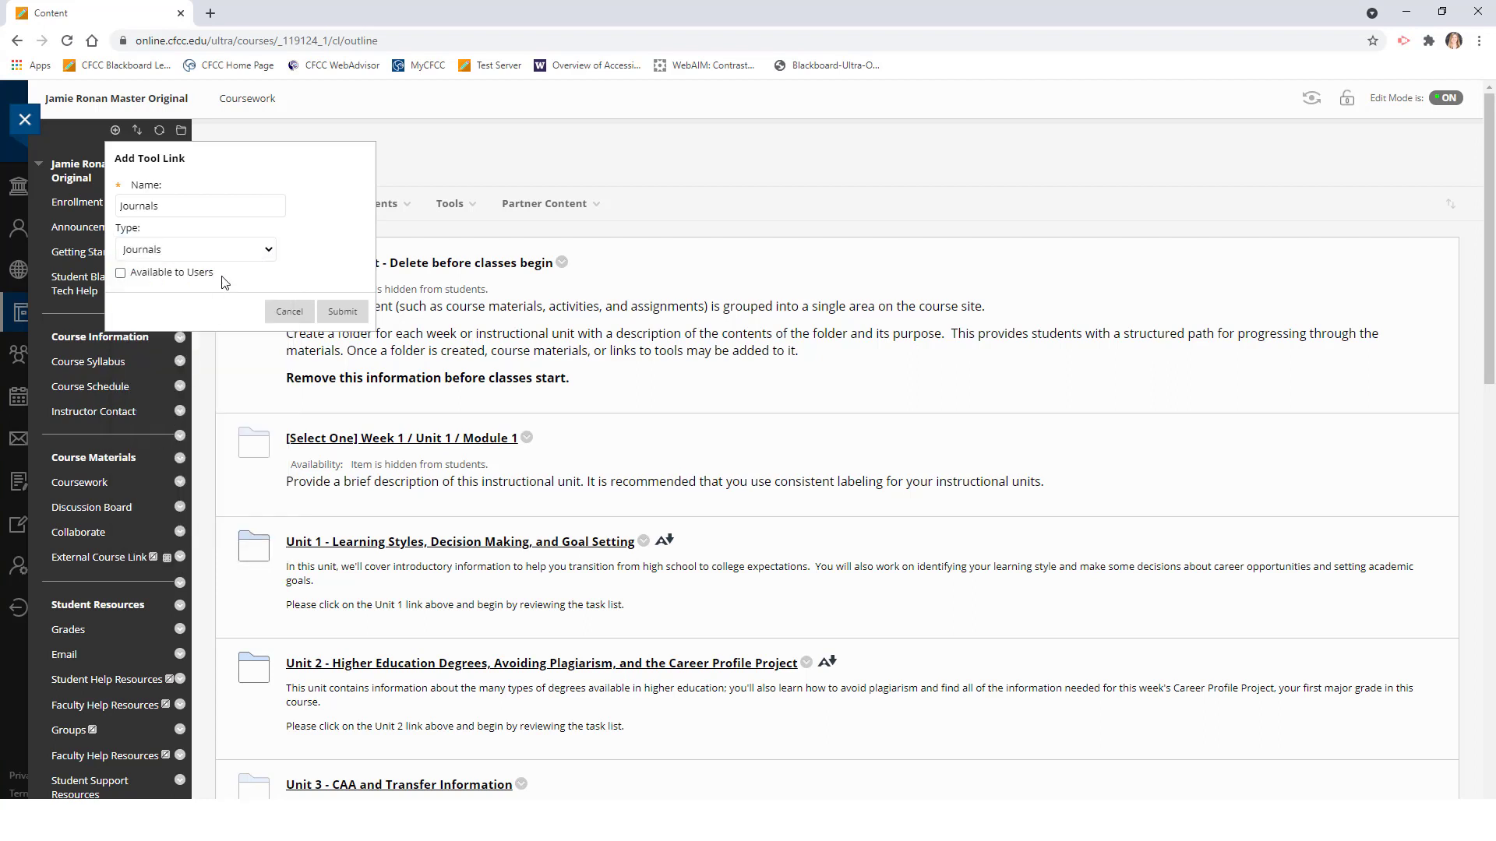
left_click(121, 274)
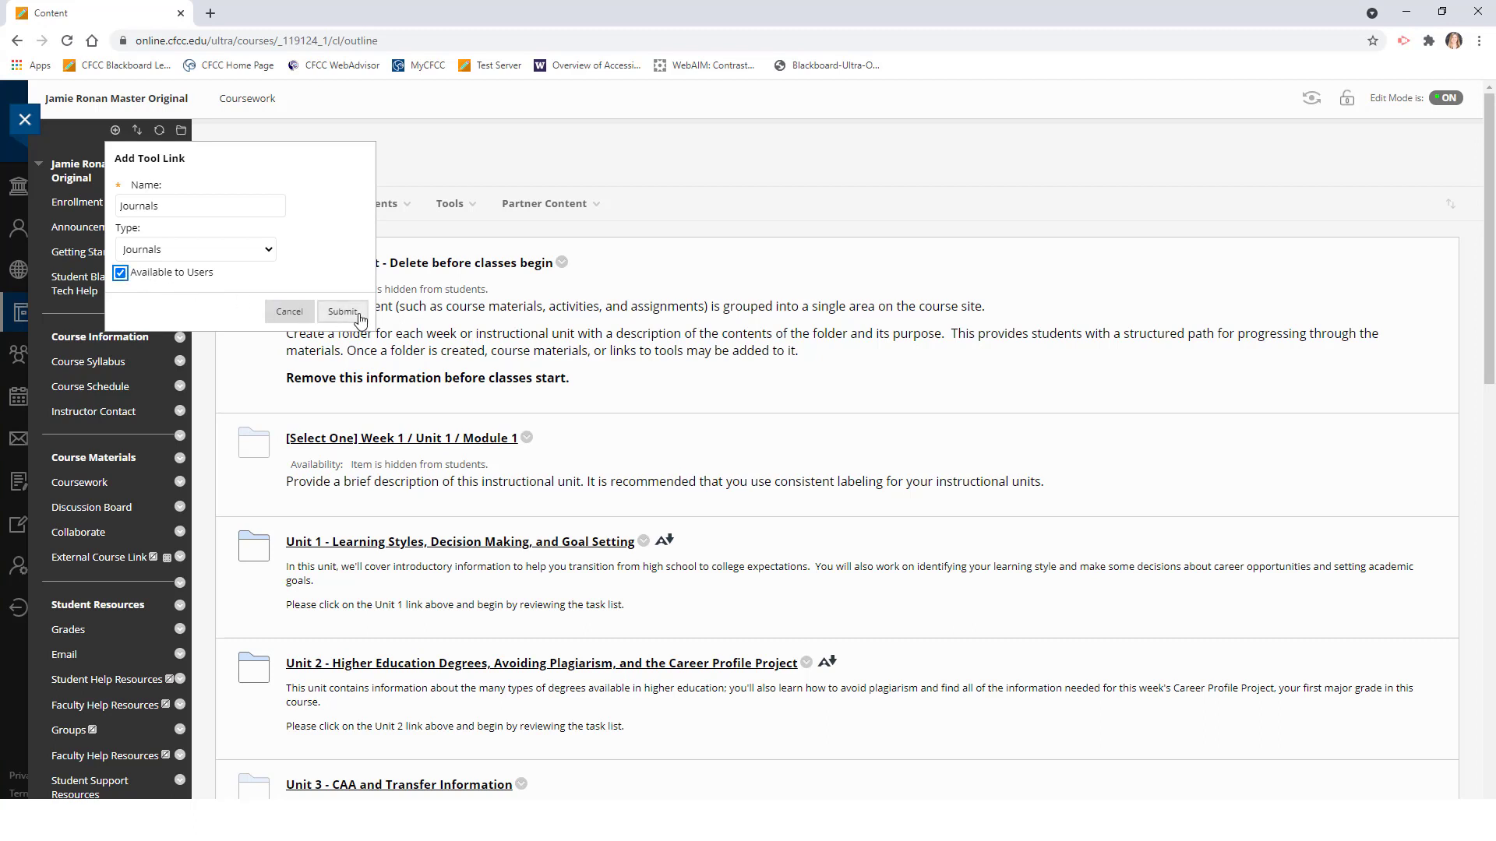
left_click(343, 311)
scroll(268, 366, "down", 2)
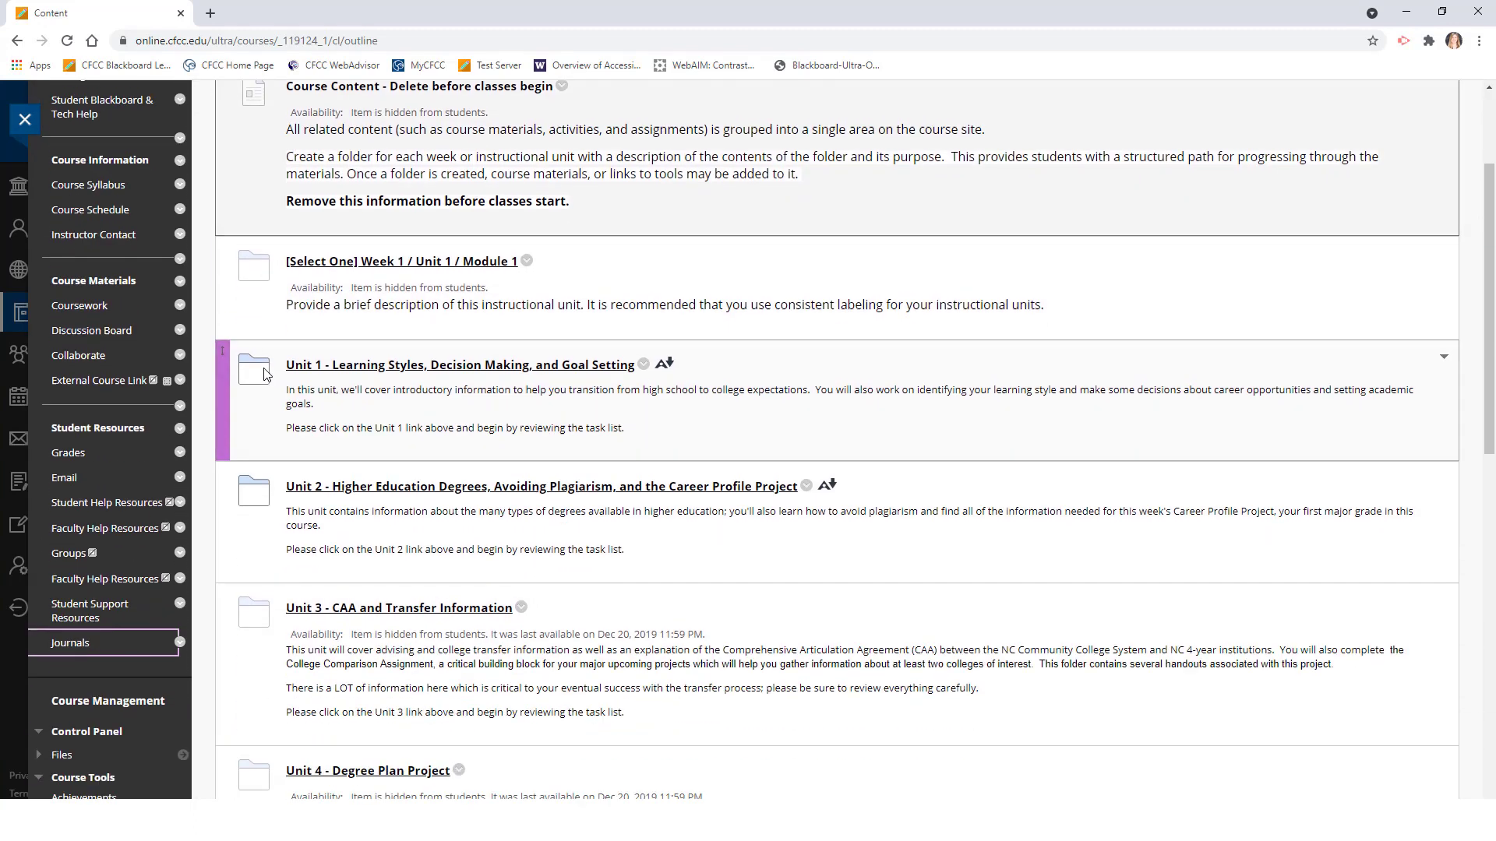
left_click(73, 644)
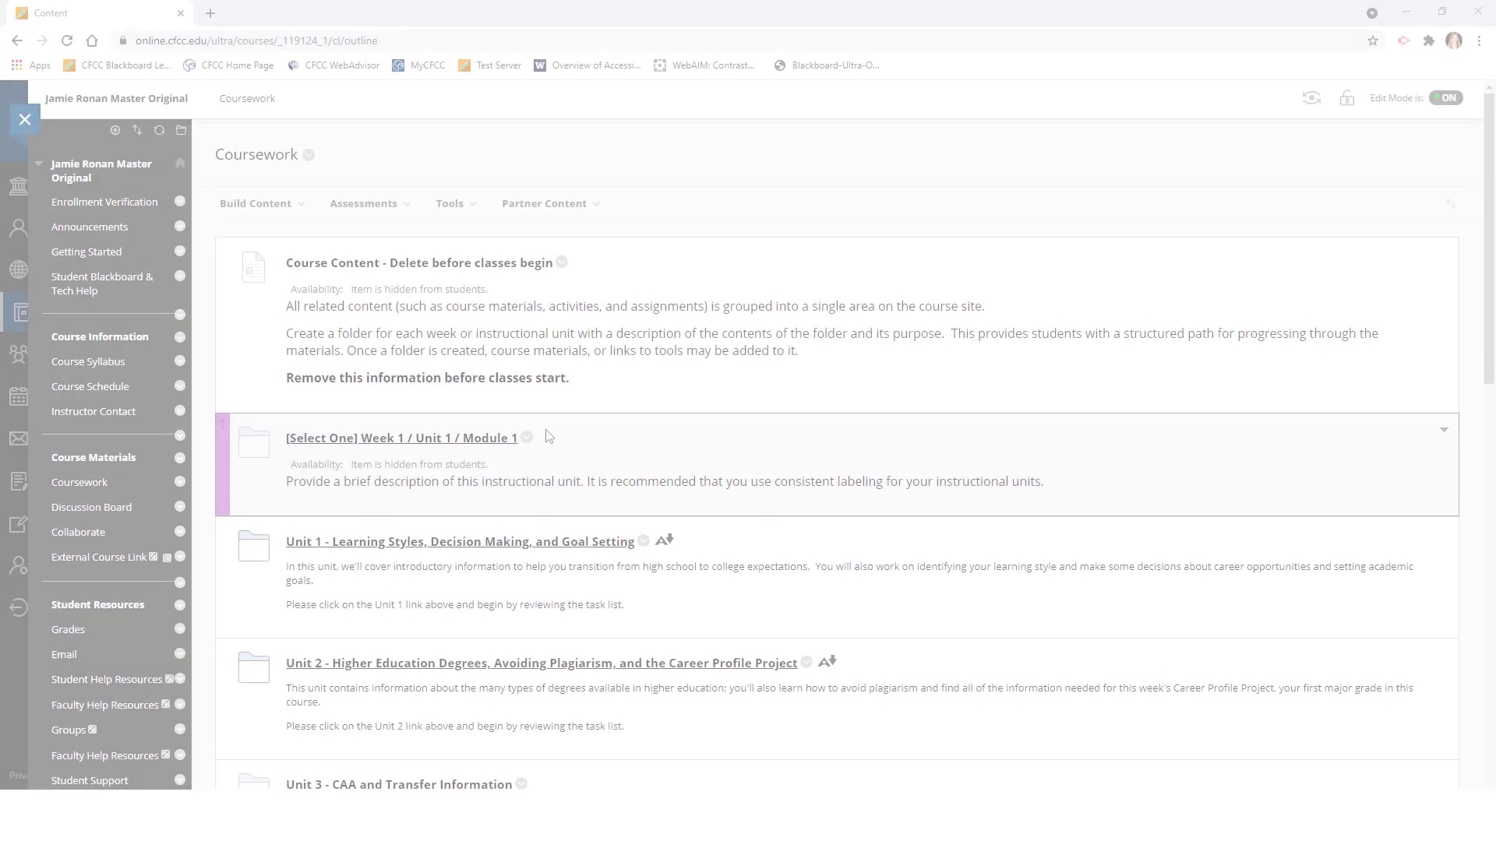
Open the [Select One] Week 1 / Unit 1 / Module 1 folder and start adding a journal link to it.
left_click(443, 439)
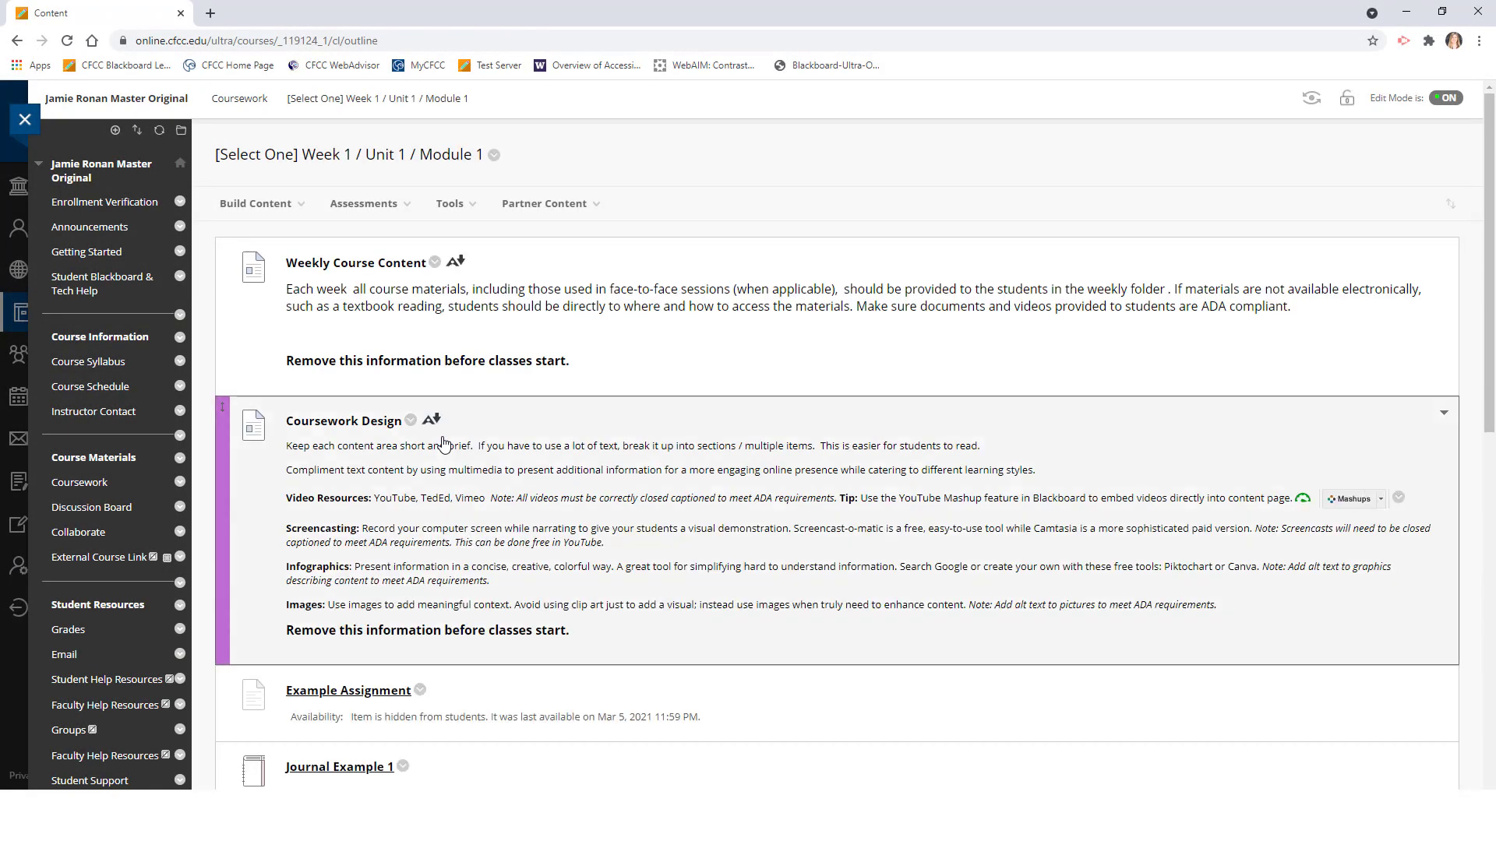
left_click(478, 204)
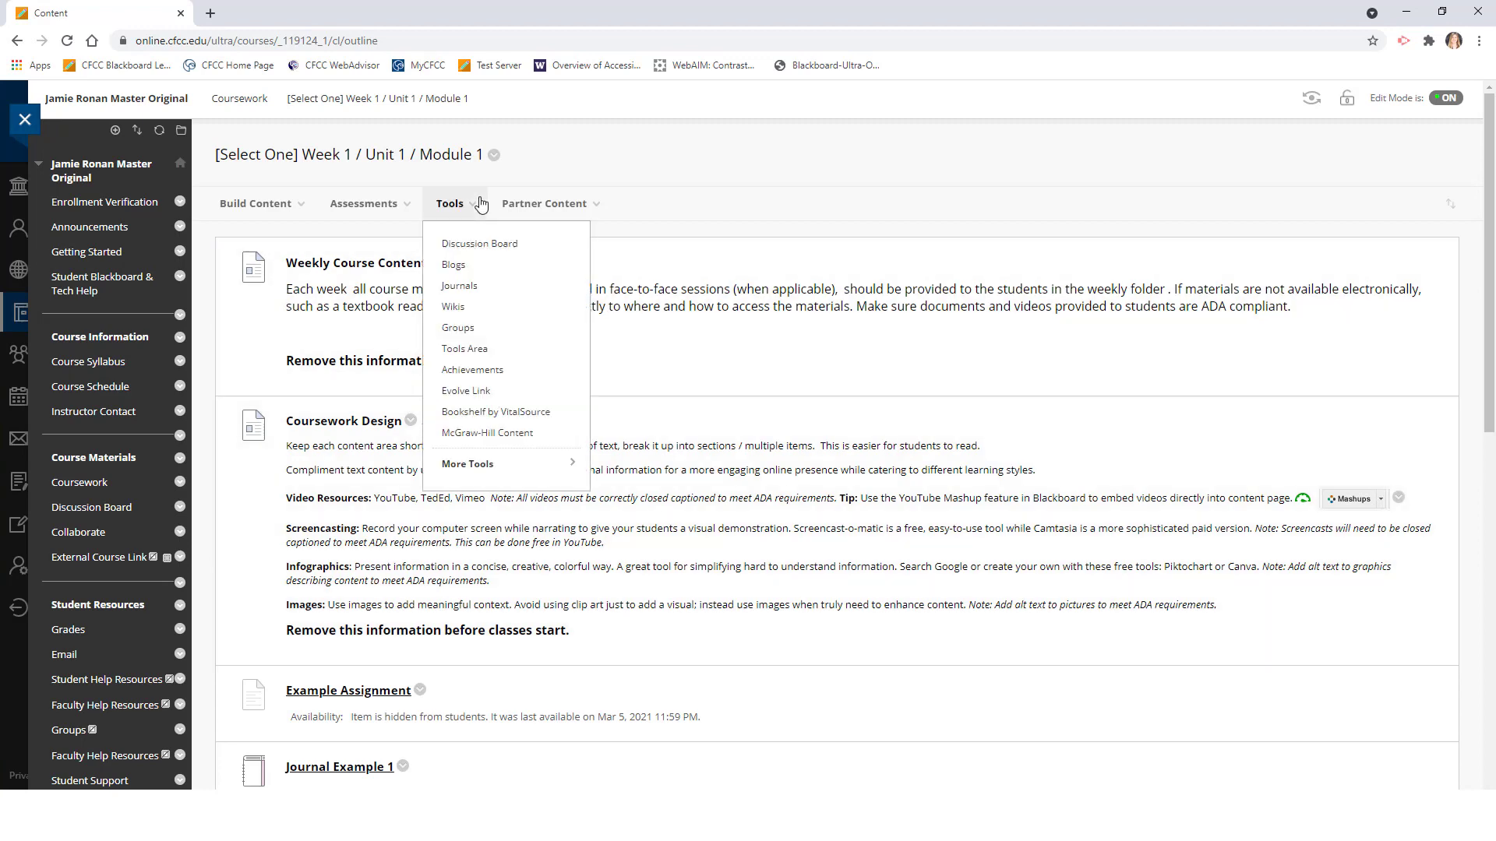
left_click(490, 293)
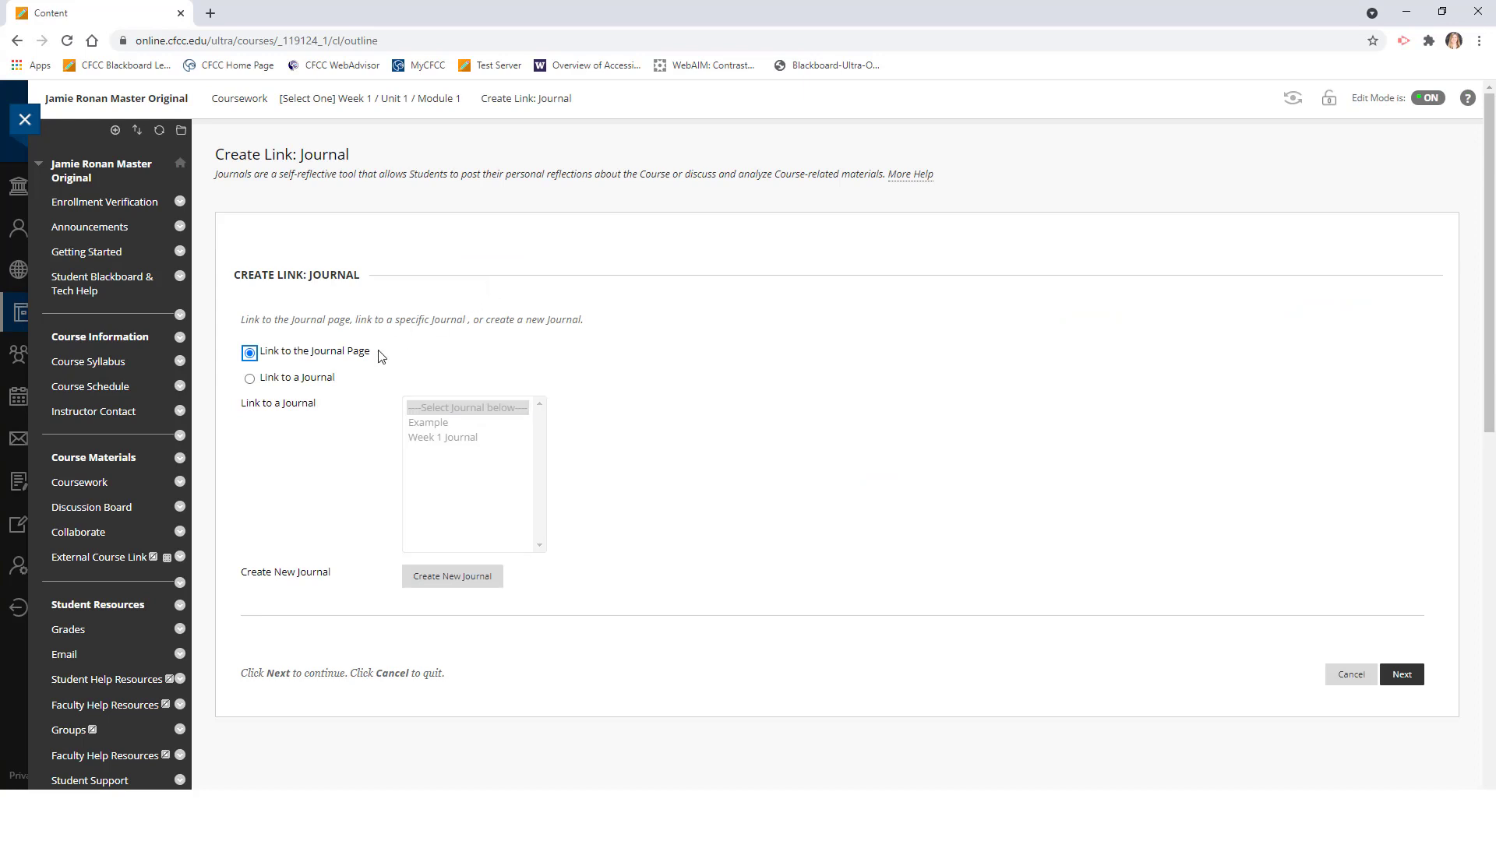
Compare the journal page and single-journal link options, choose Link to a Journal and select Week 1 Journal.
left_click(374, 350)
left_click(366, 353)
left_click(278, 381)
left_click(278, 383)
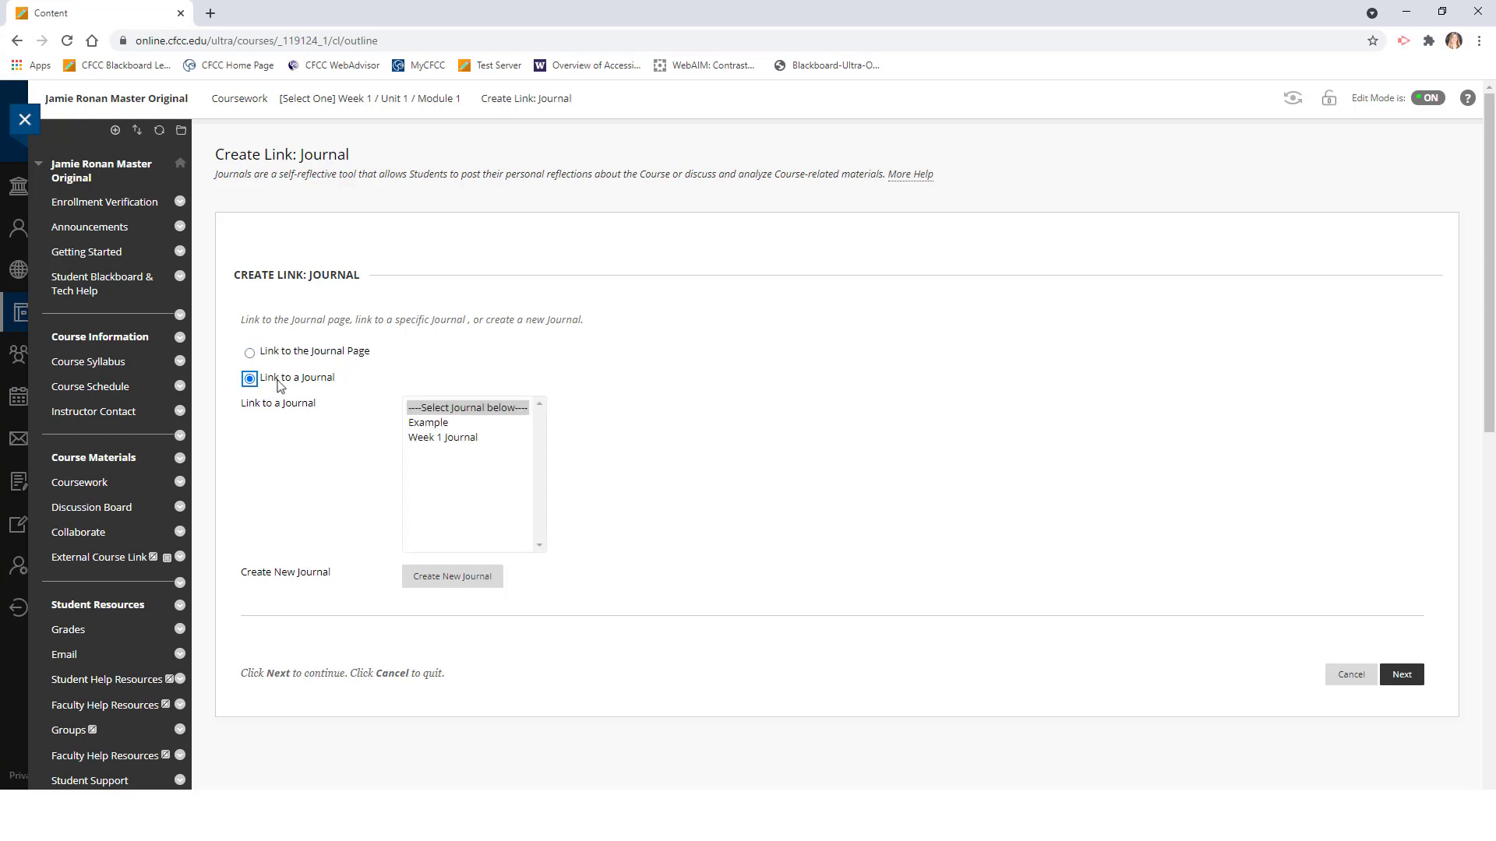
left_click(428, 439)
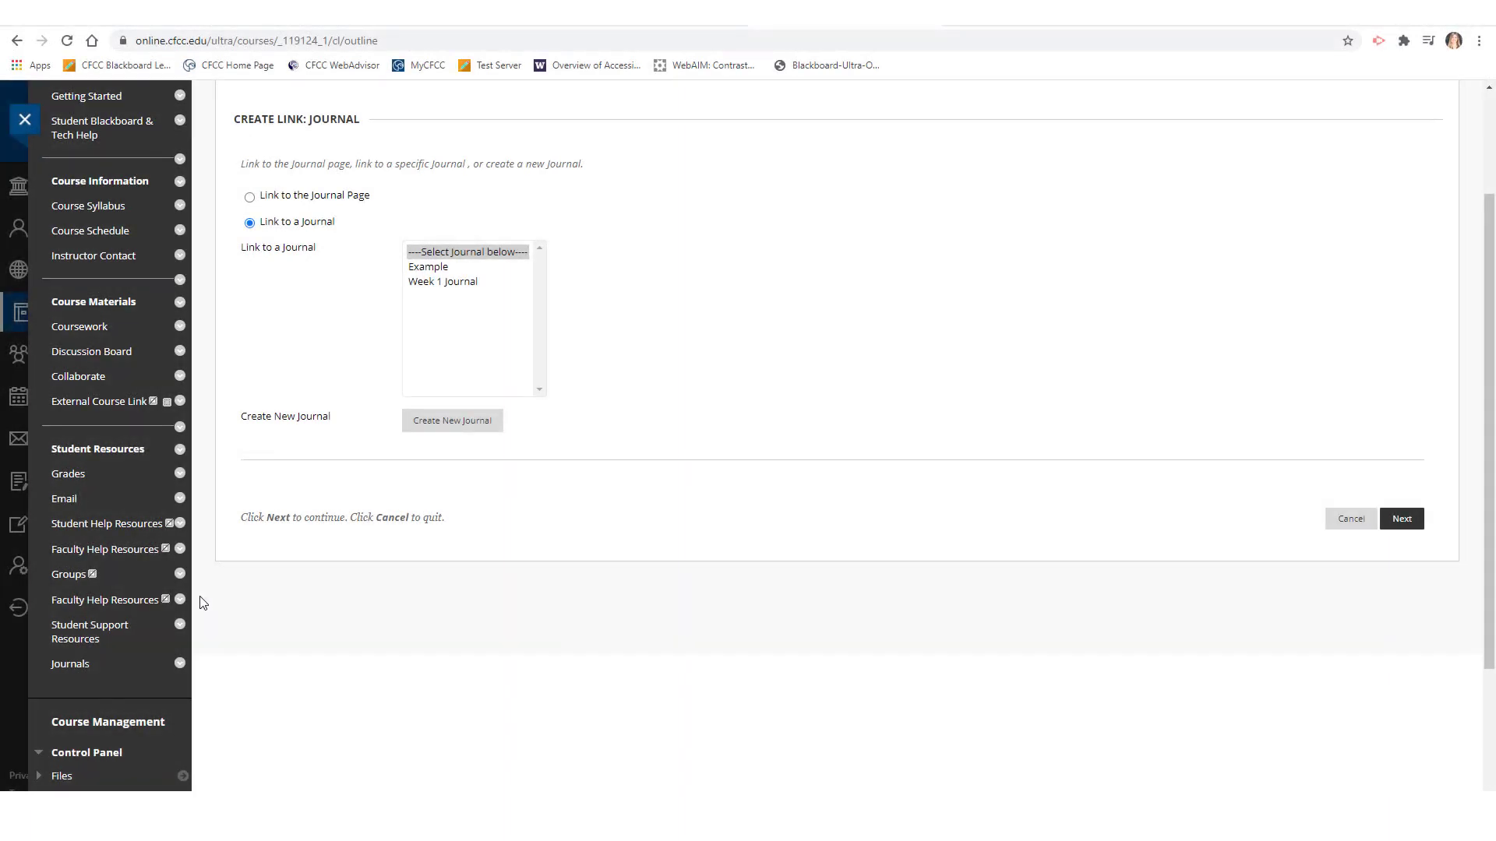
Hide the Journals link in the course menu from students and check its entry.
left_click(180, 663)
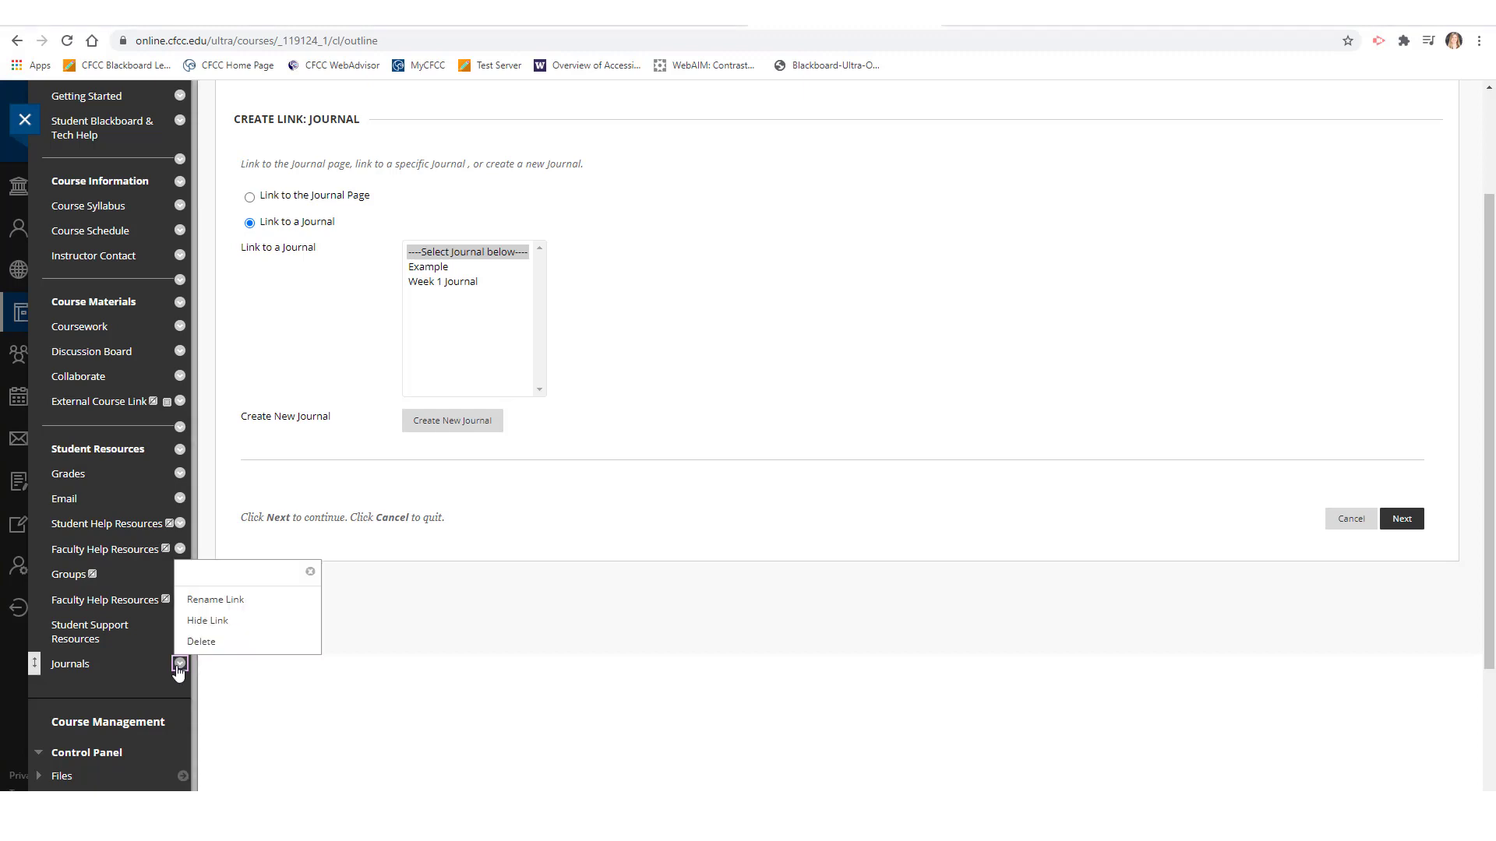
left_click(243, 630)
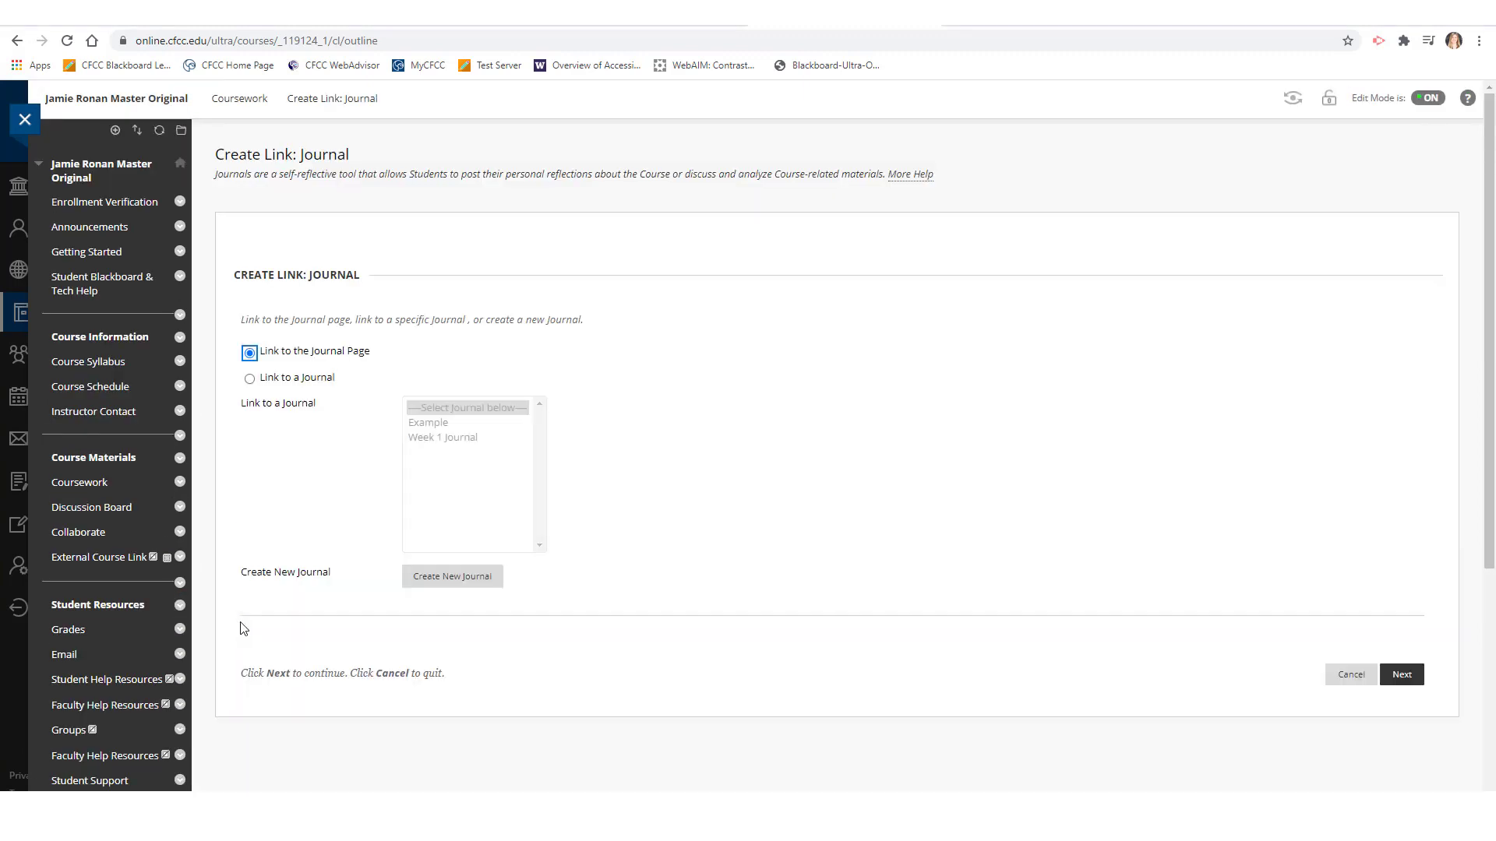
scroll(242, 630, "down", 1)
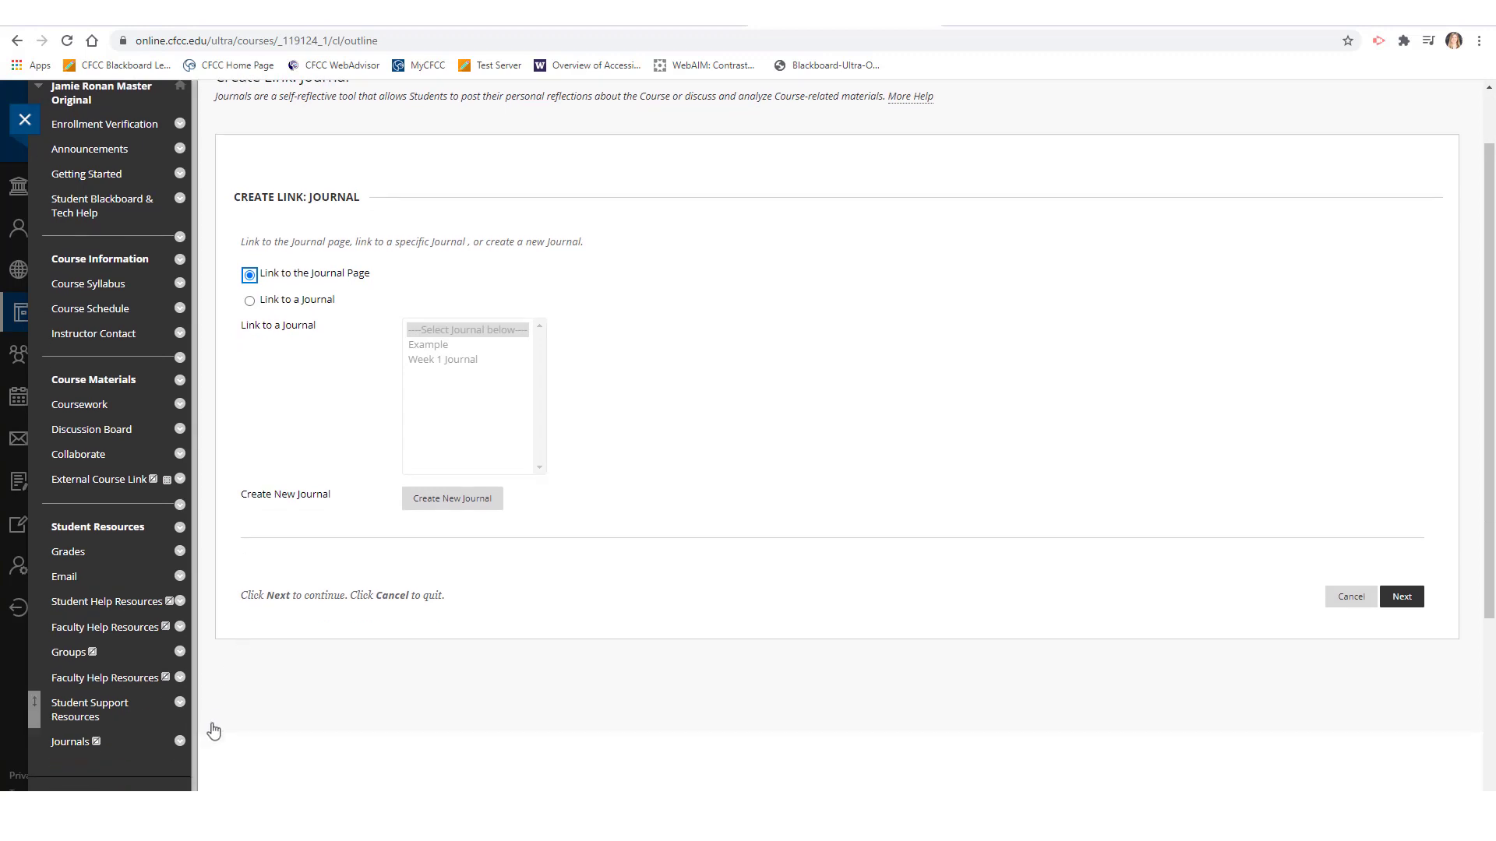
scroll(208, 742, "up", 1)
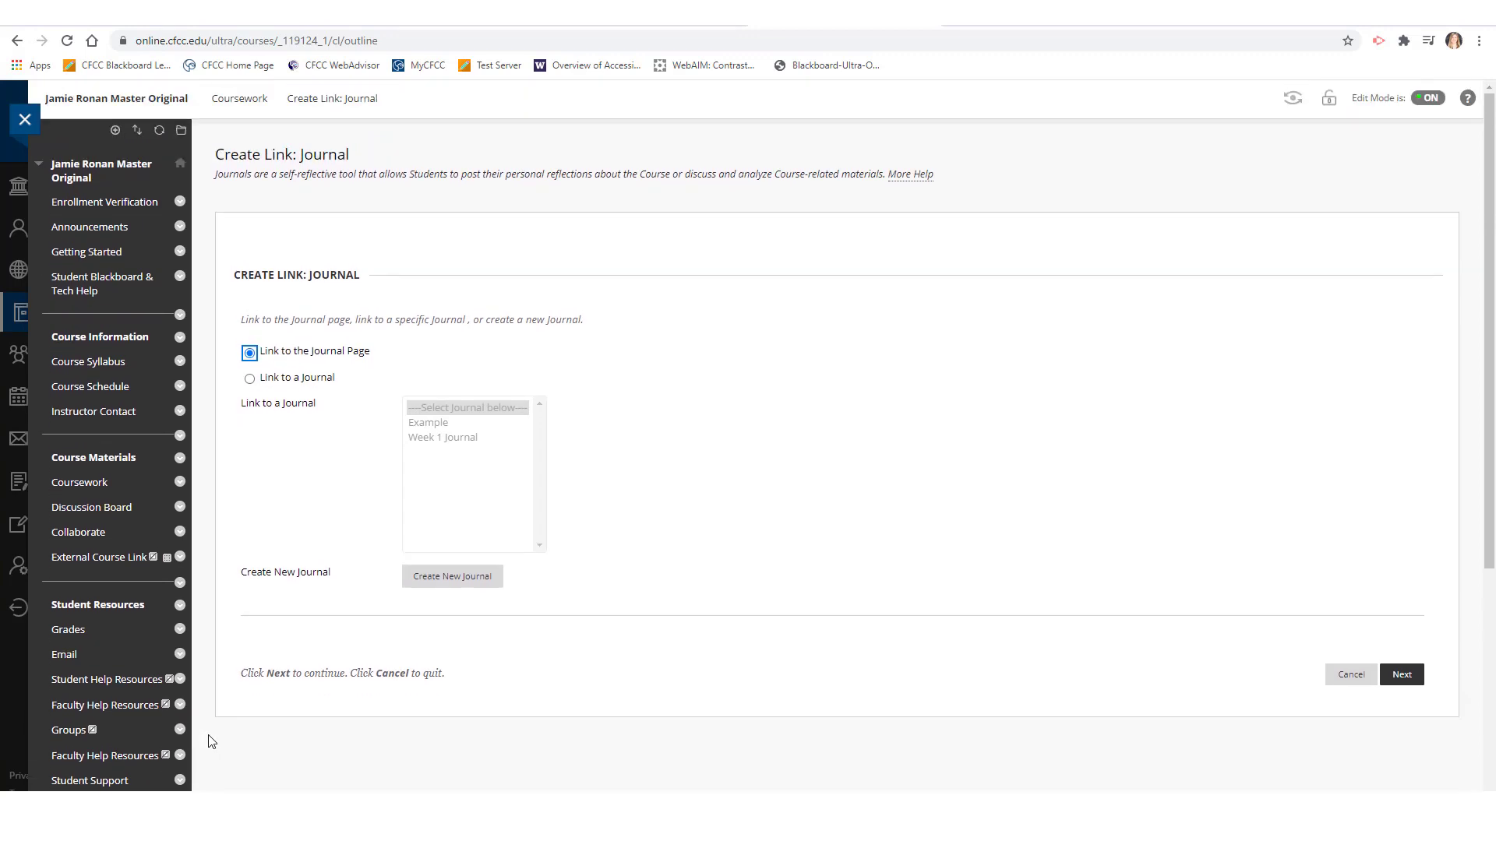
Create a link to the individual Week 1 Journal in the folder and review its name, text, availability and date restriction options.
left_click(281, 379)
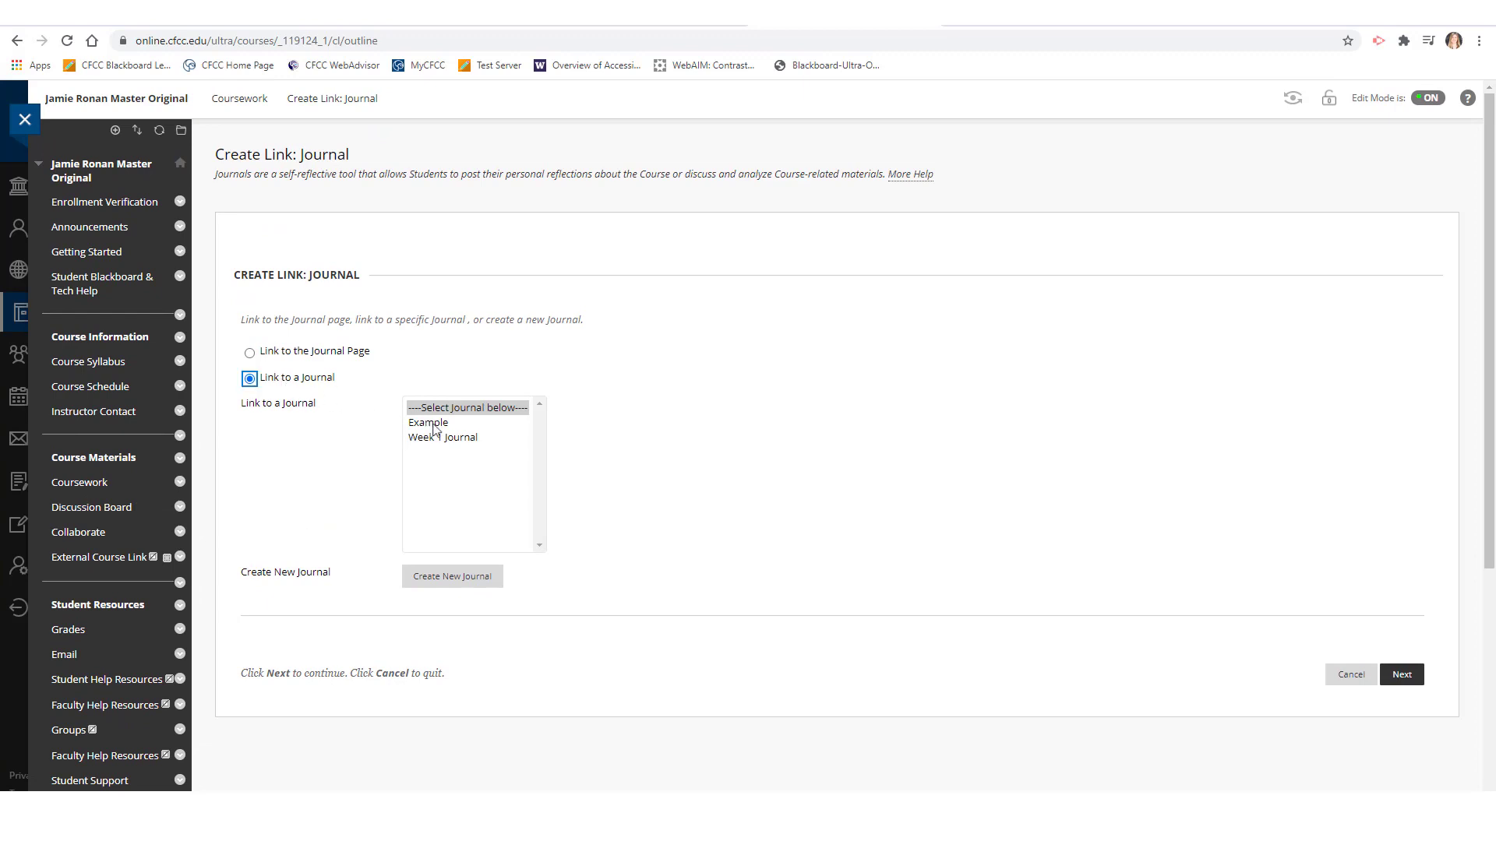
left_click(473, 440)
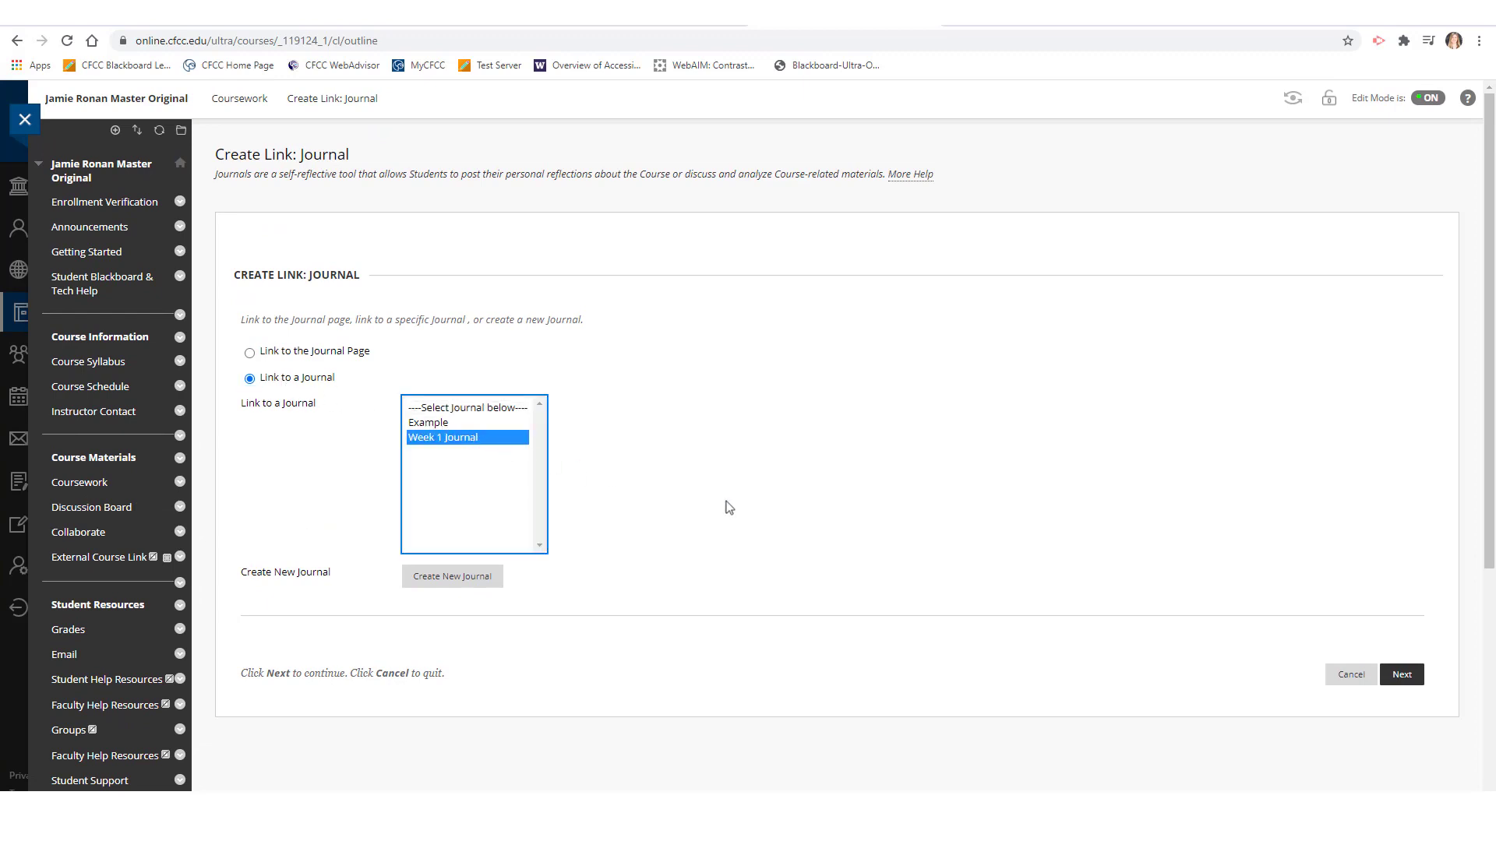
left_click(1404, 677)
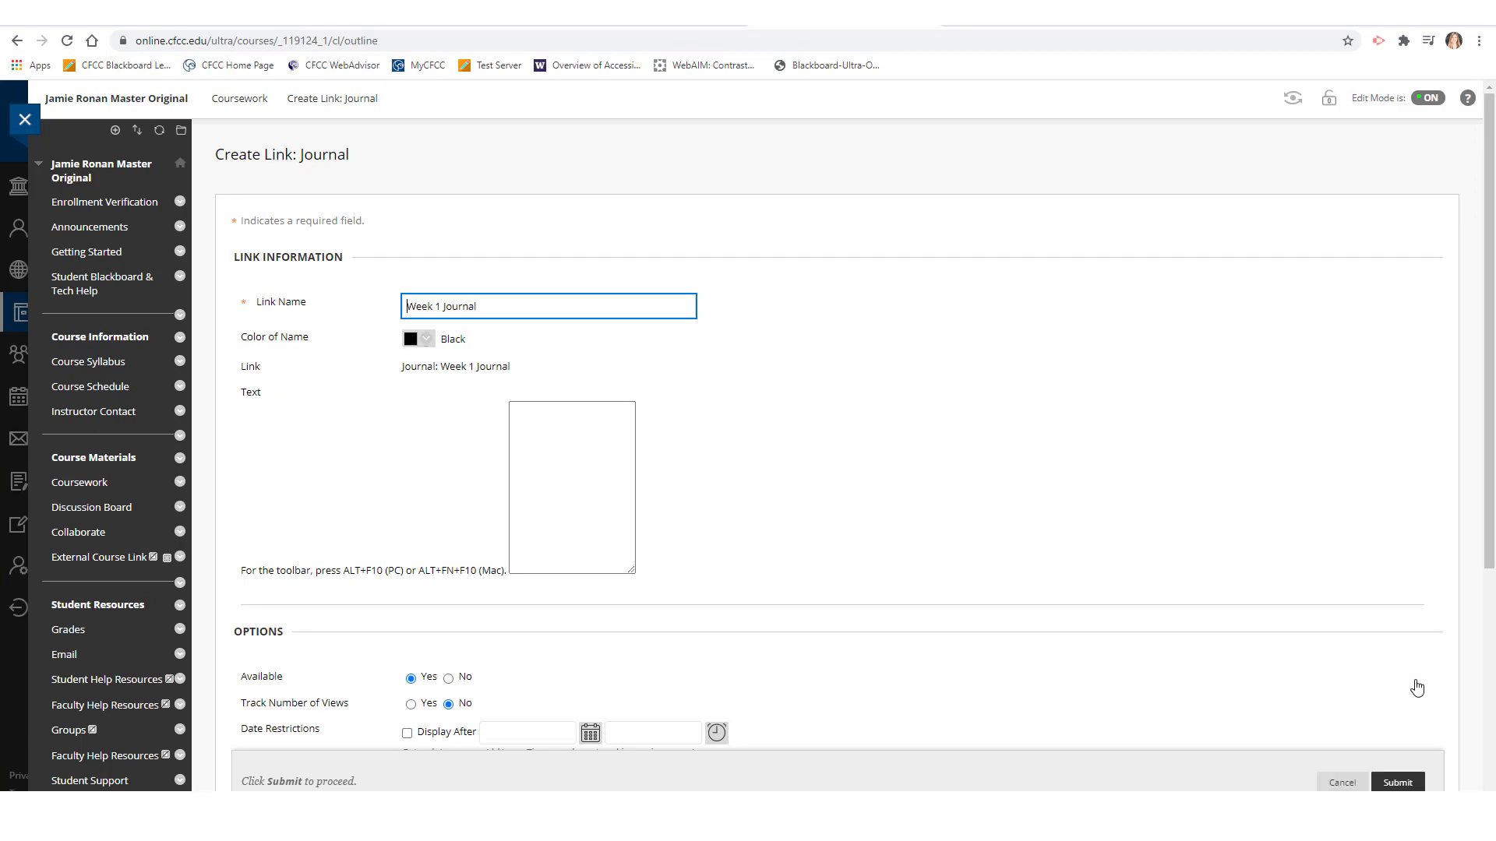
scroll(1248, 643, "down", 5)
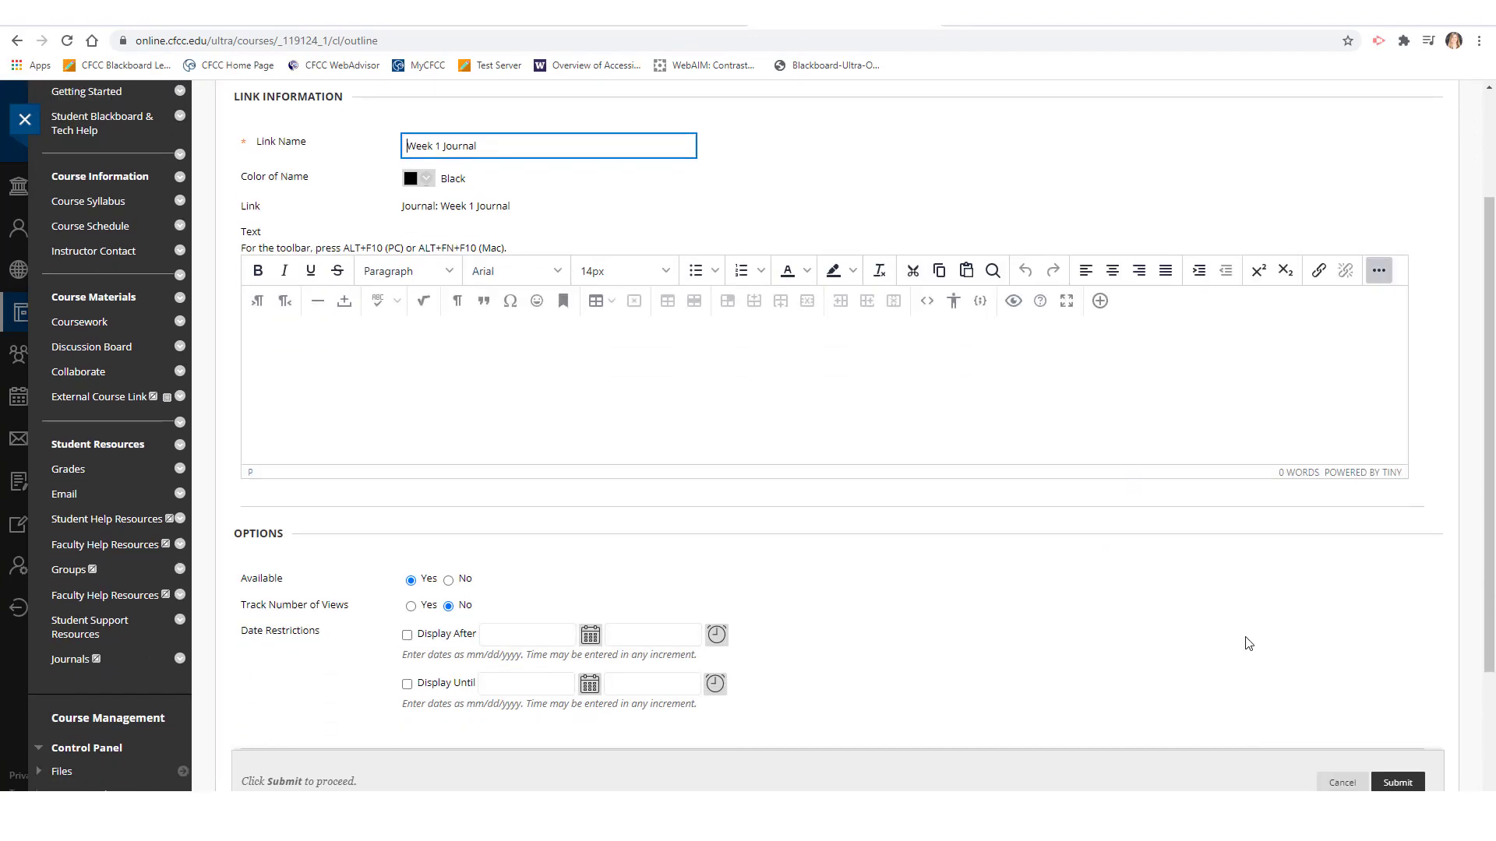
scroll(1248, 644, "up", 5)
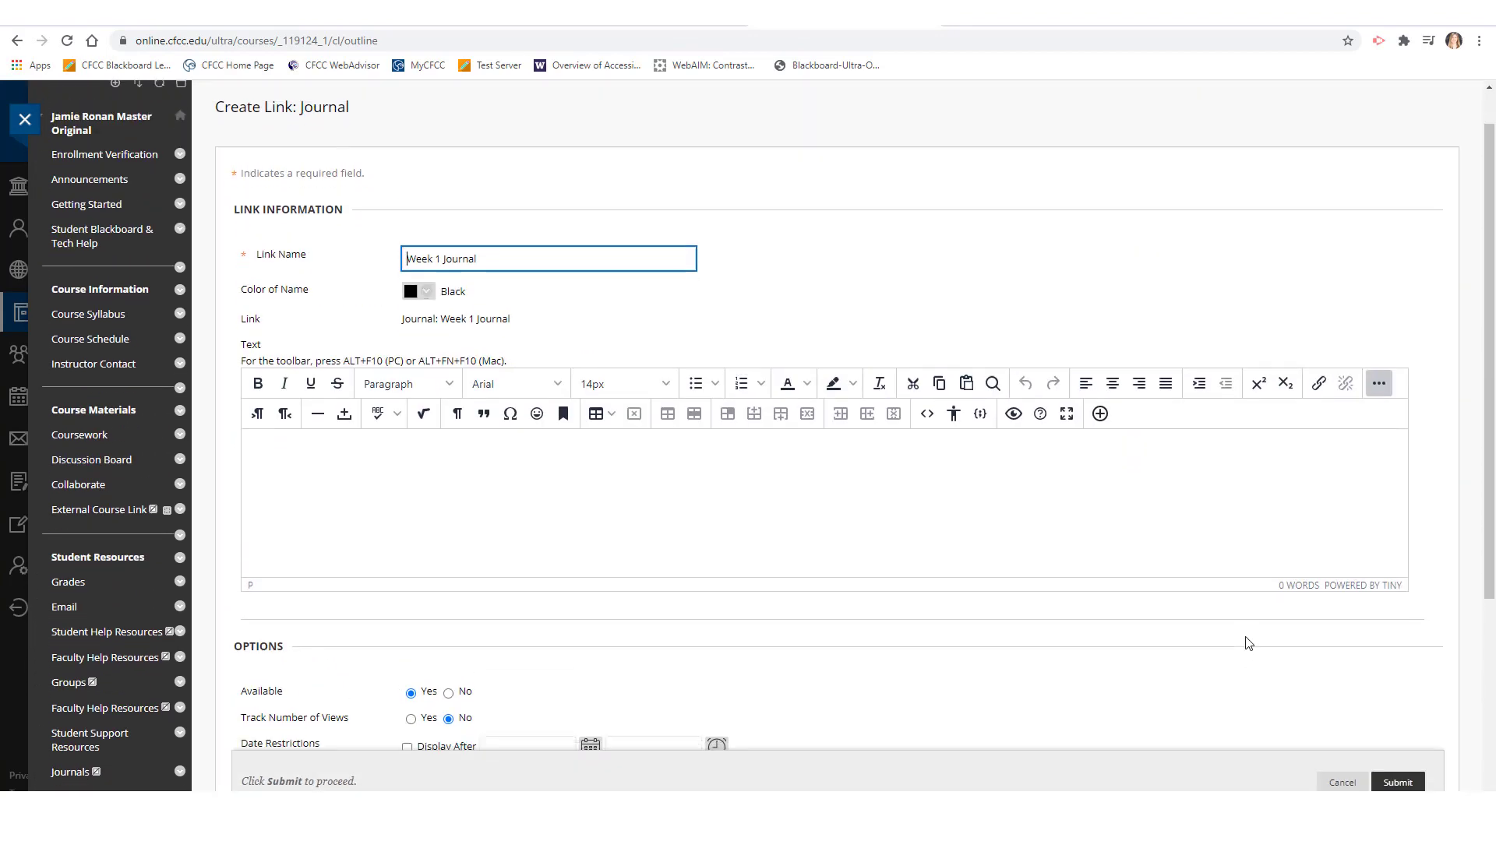
scroll(1248, 643, "down", 4)
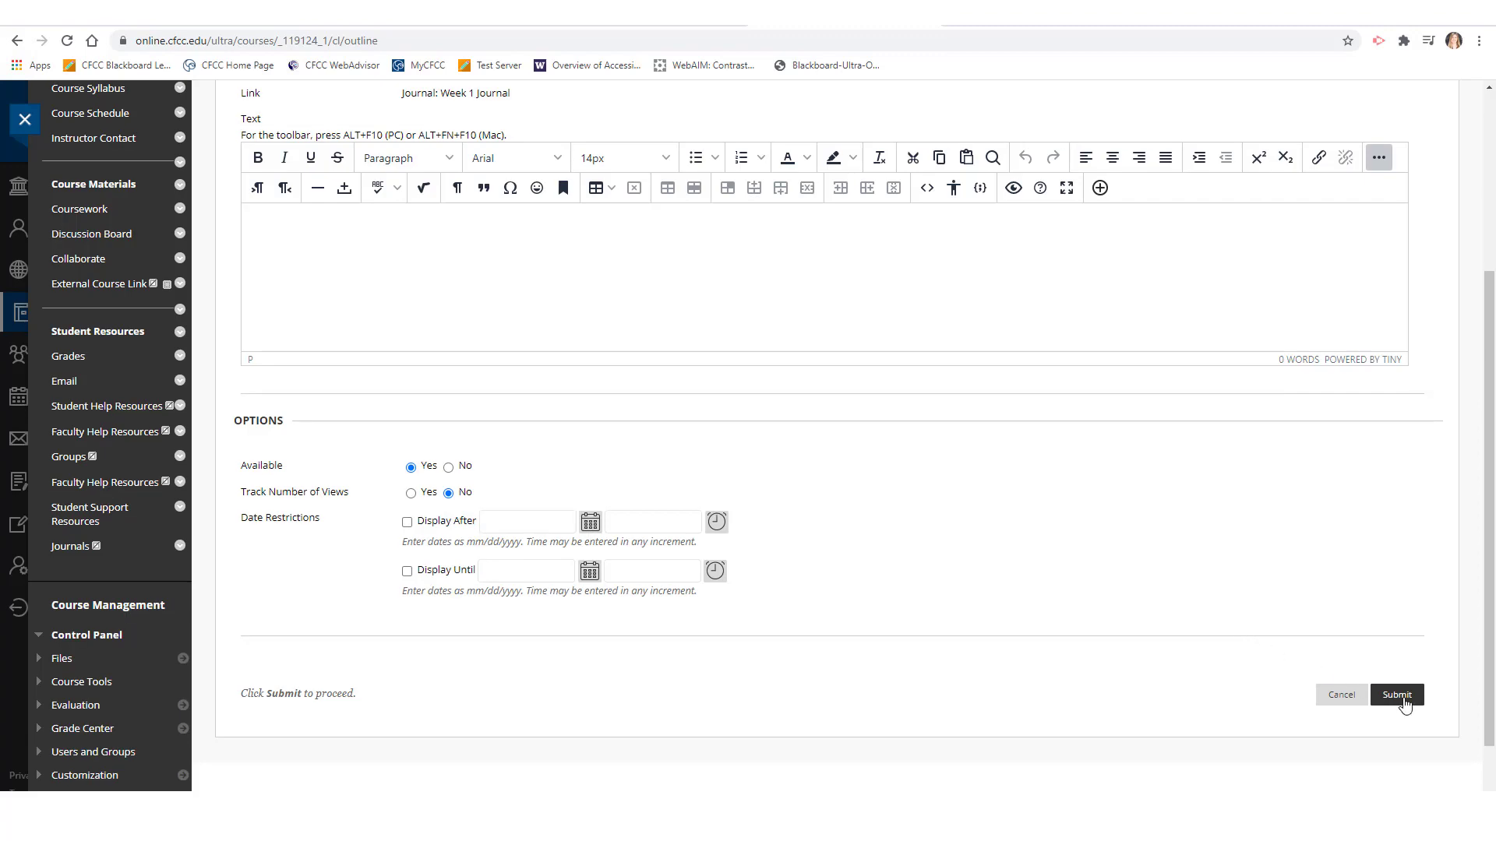
scroll(1403, 701, "up", 4)
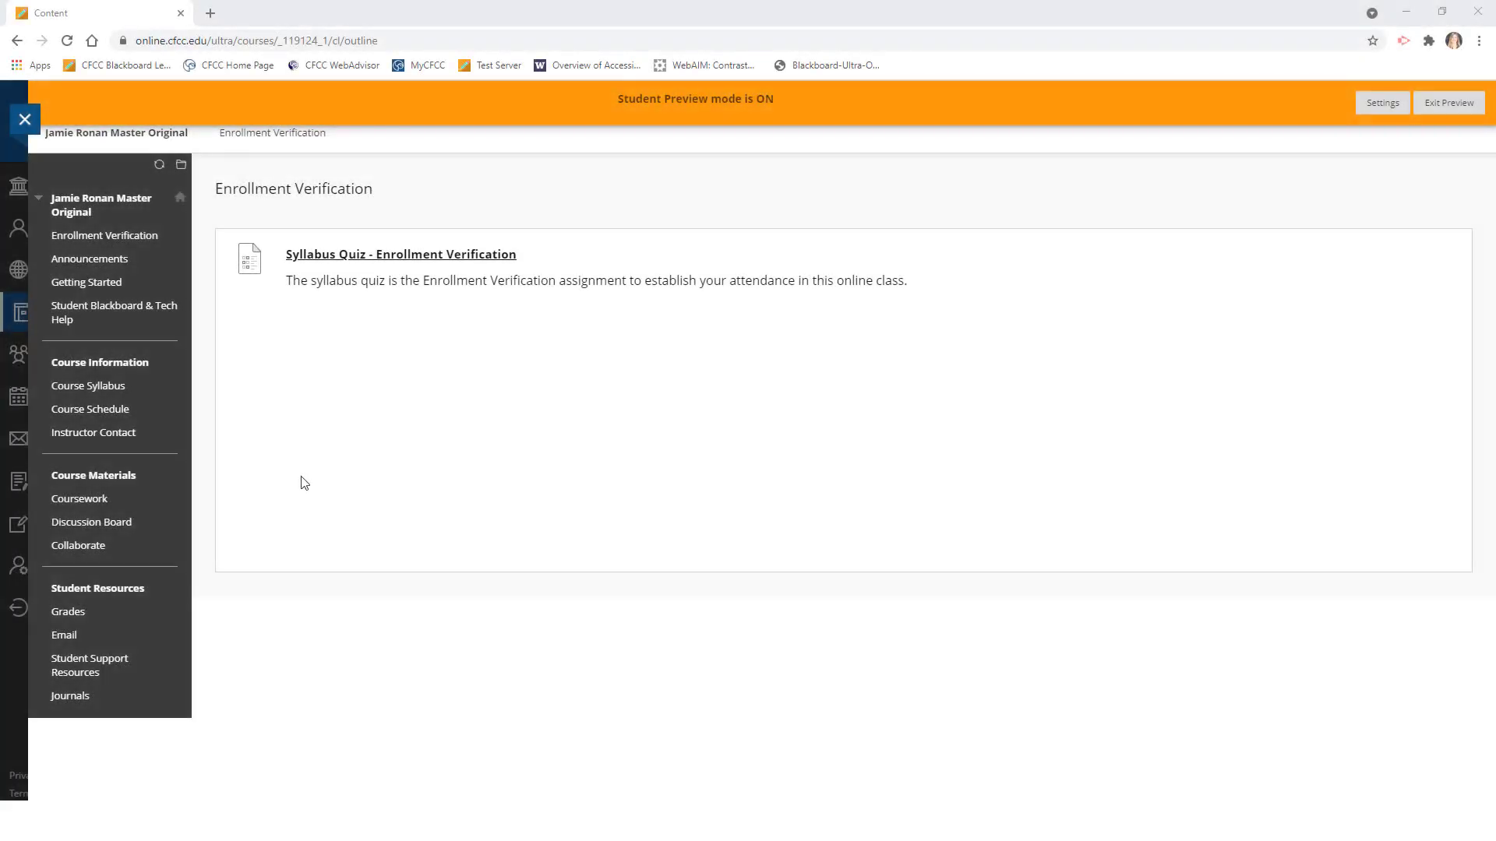
In student preview, open Week 1 Journal through the course's Journals link and start creating a journal entry.
left_click(64, 698)
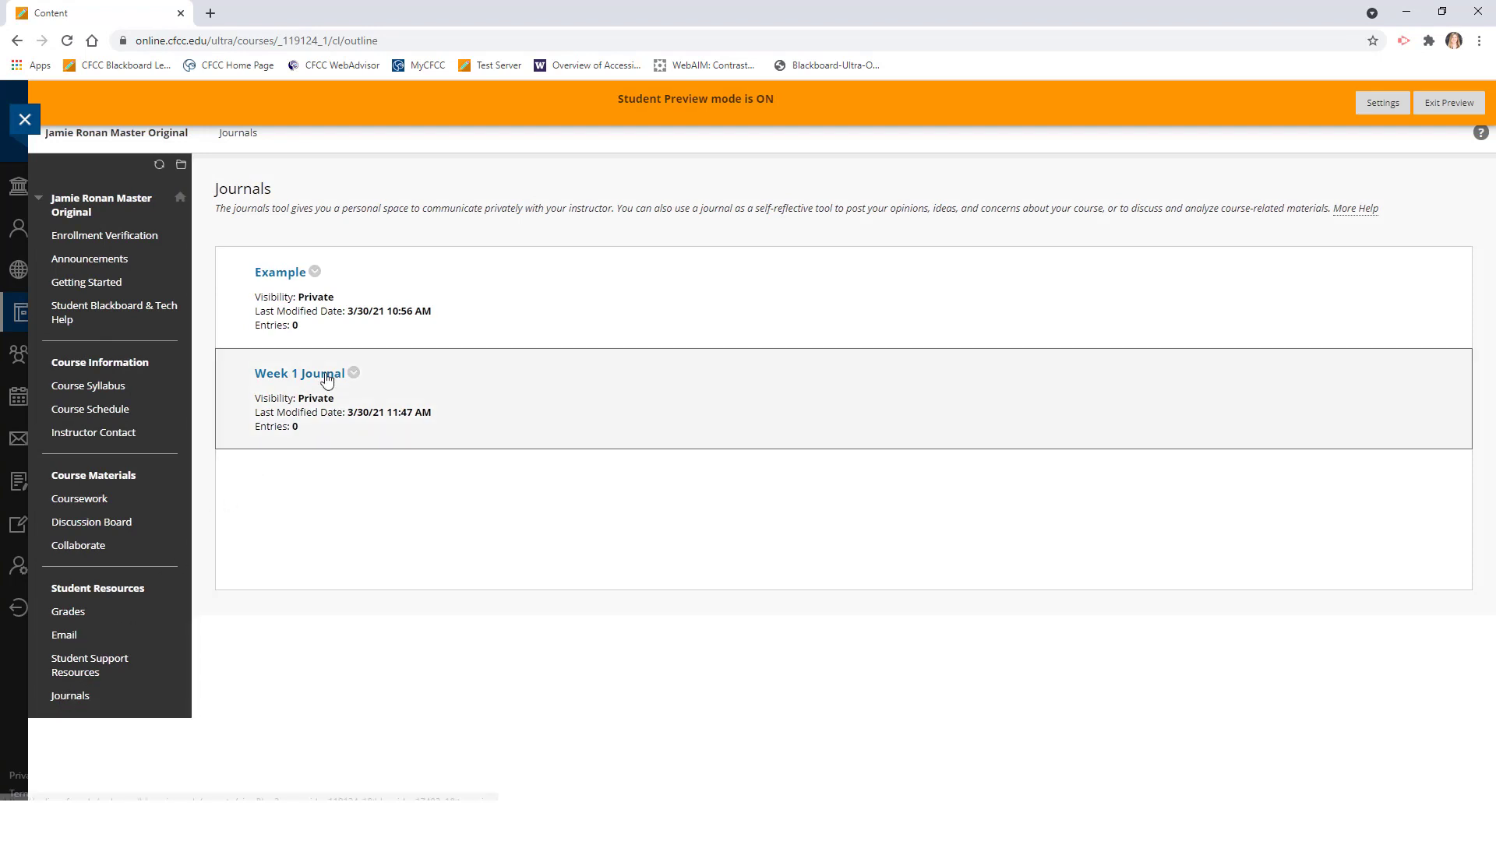
left_click(327, 380)
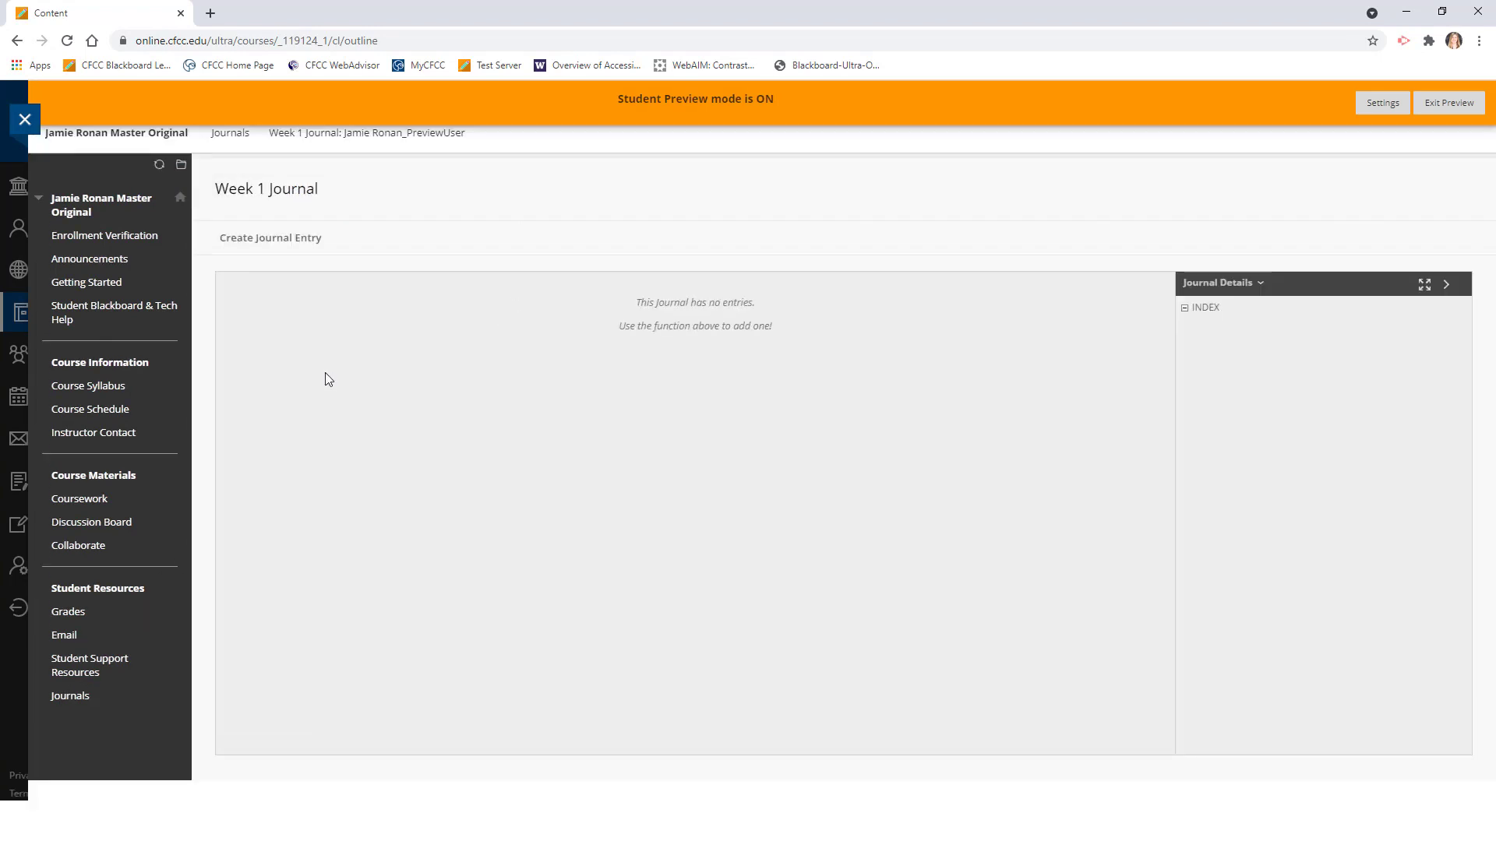
left_click(257, 243)
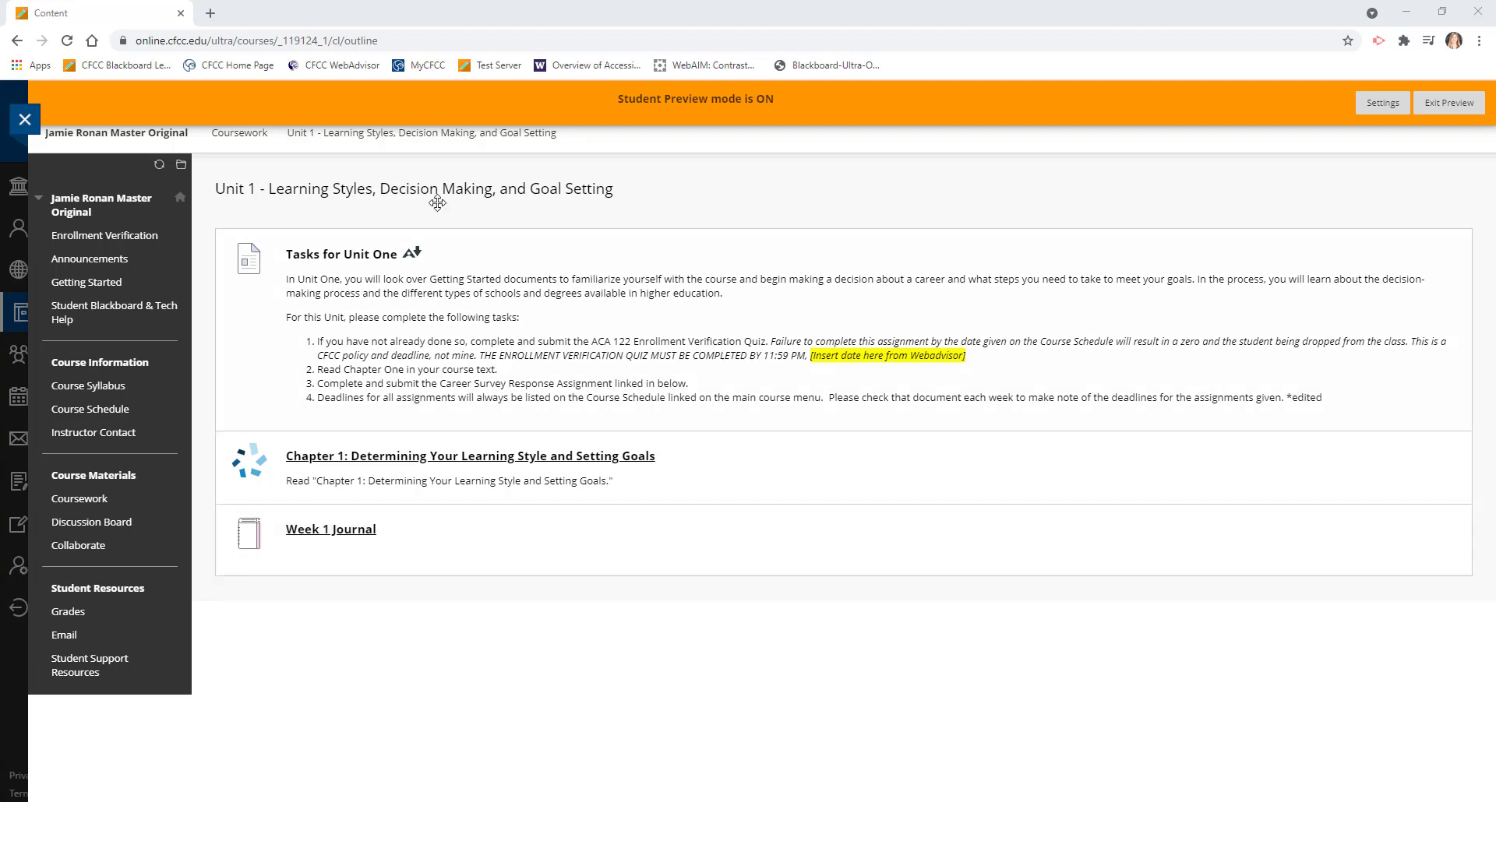
Open Week 1 Journal from the Unit 1 folder link and examine the entry form's title, message and file attachment fields.
left_click(315, 533)
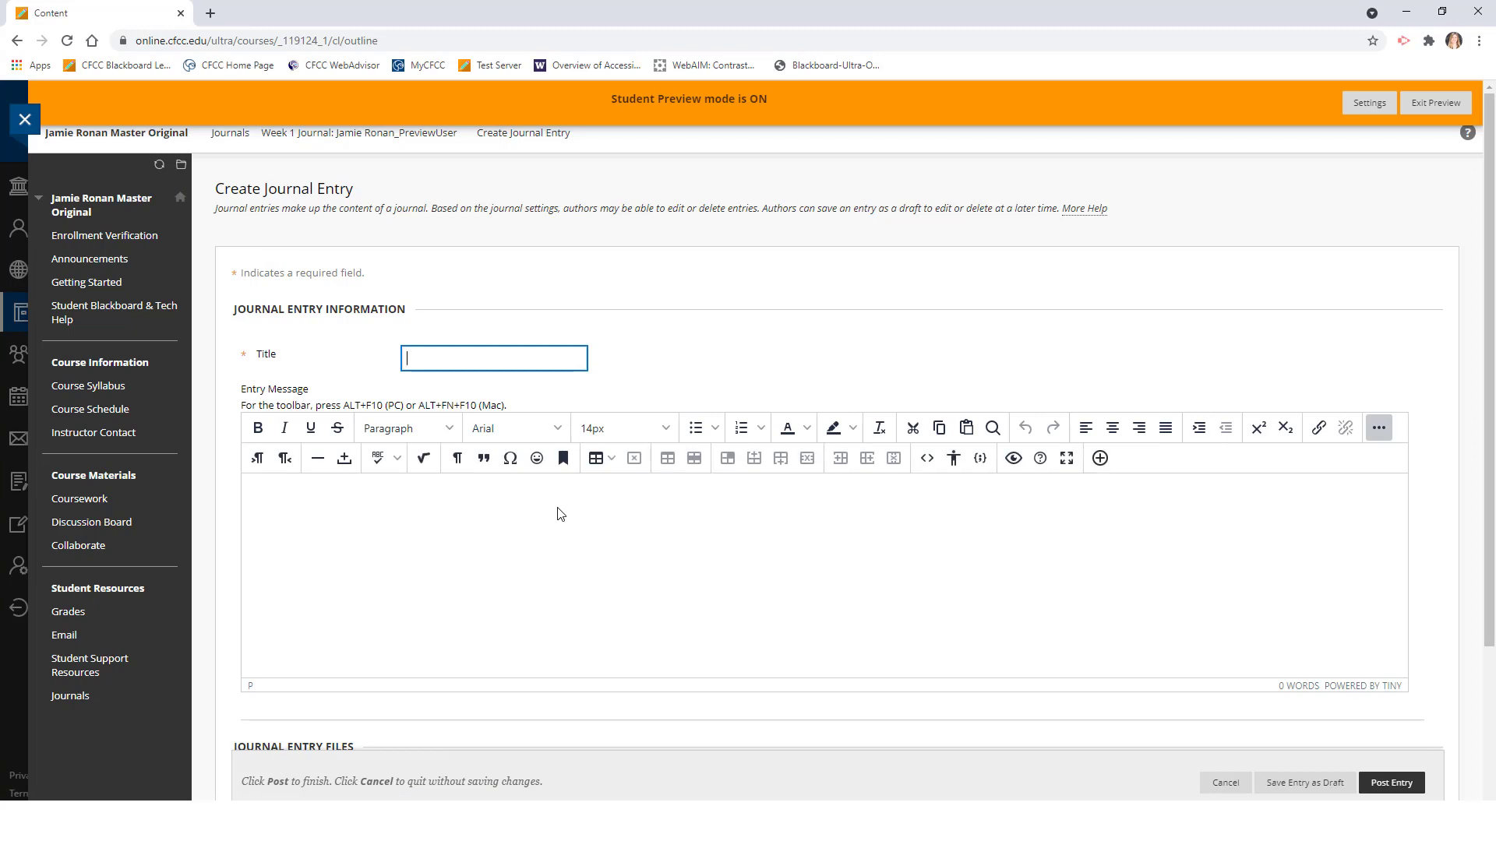
scroll(560, 515, "down", 2)
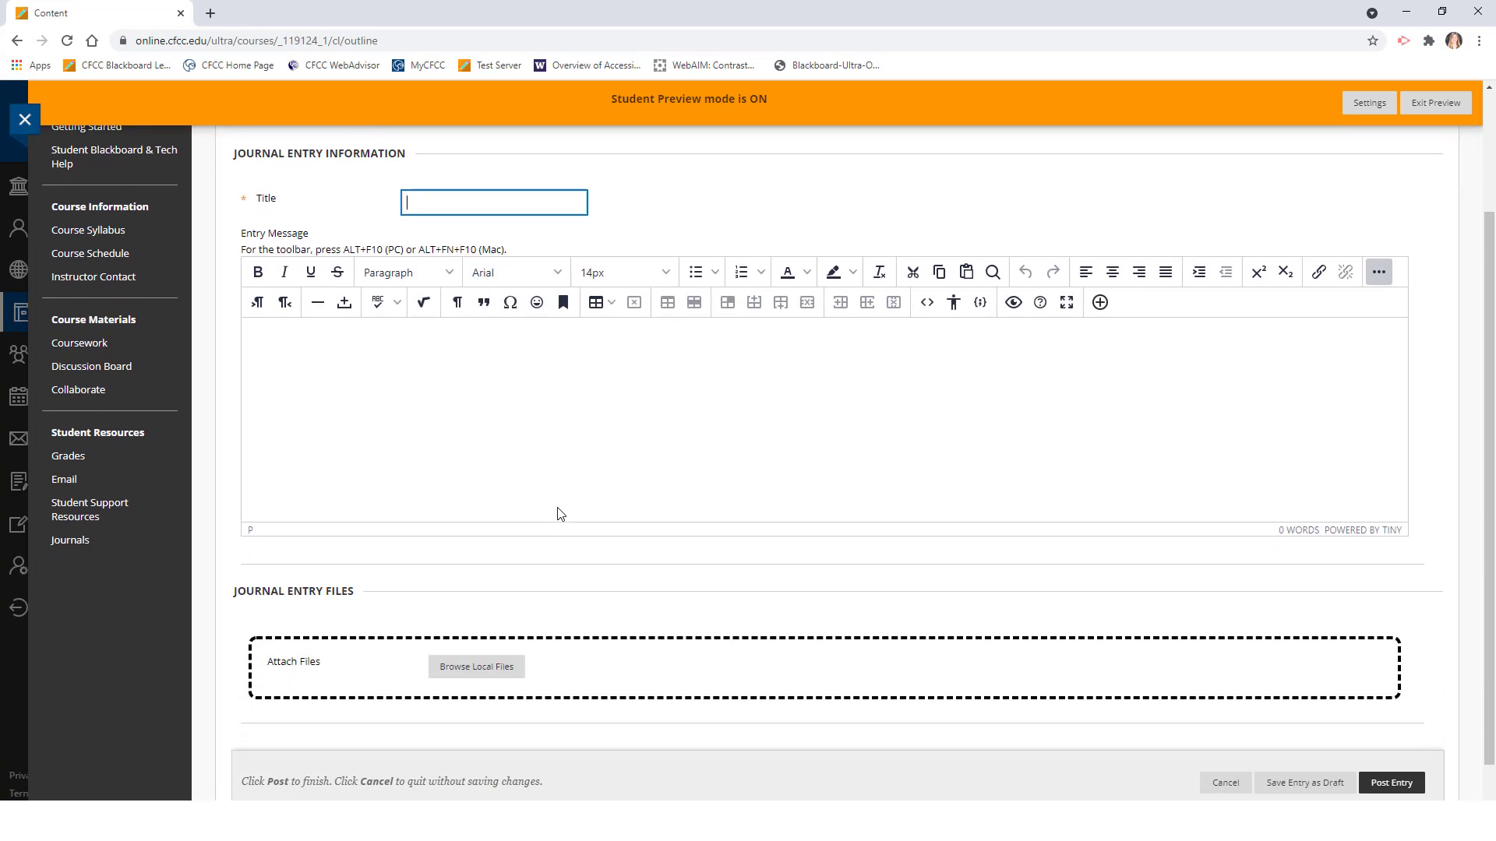
scroll(559, 514, "down", 1)
scroll(559, 514, "up", 3)
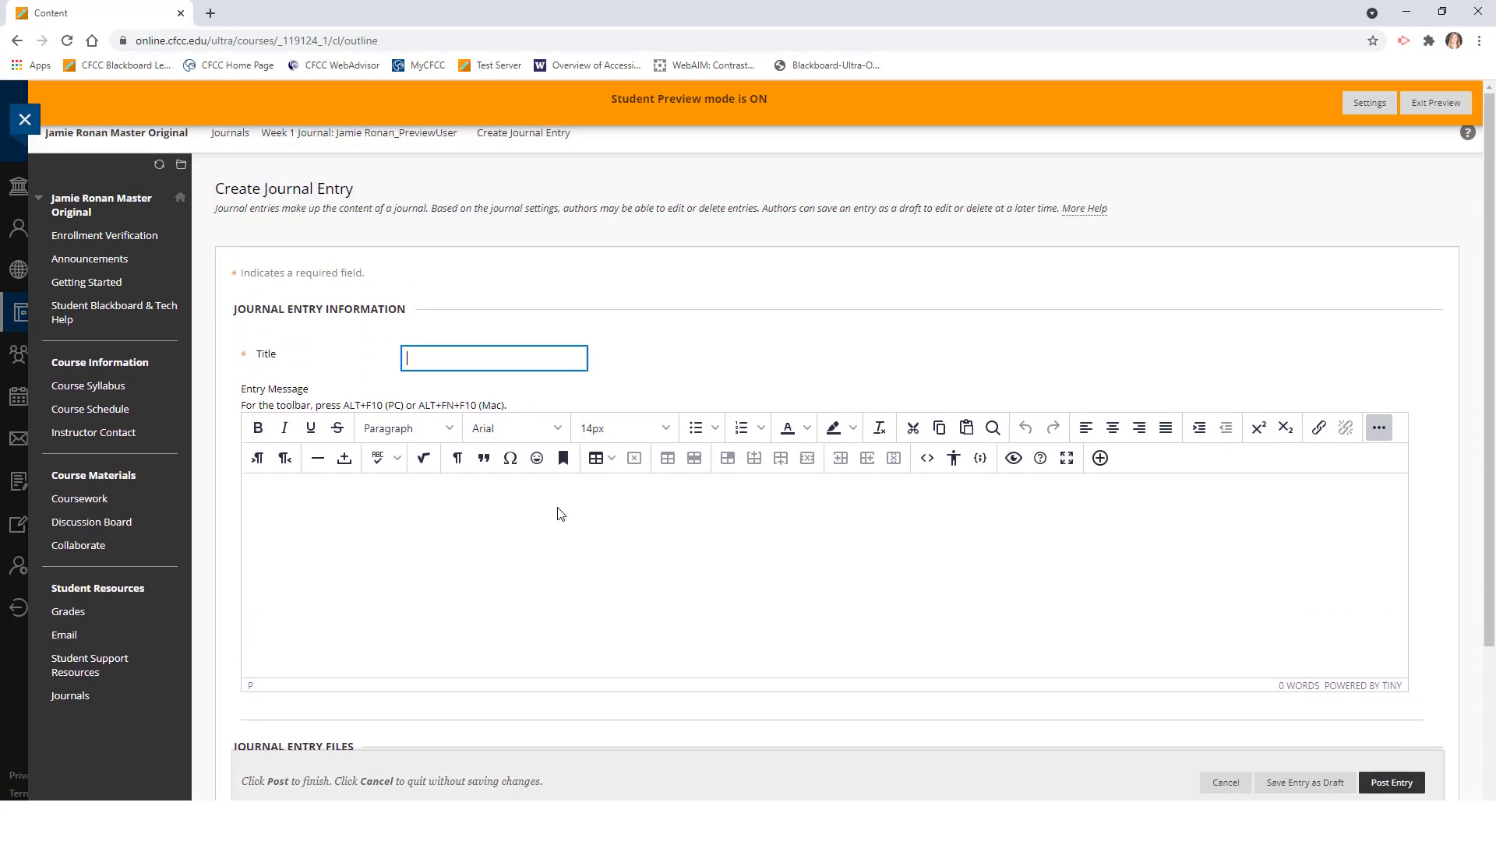